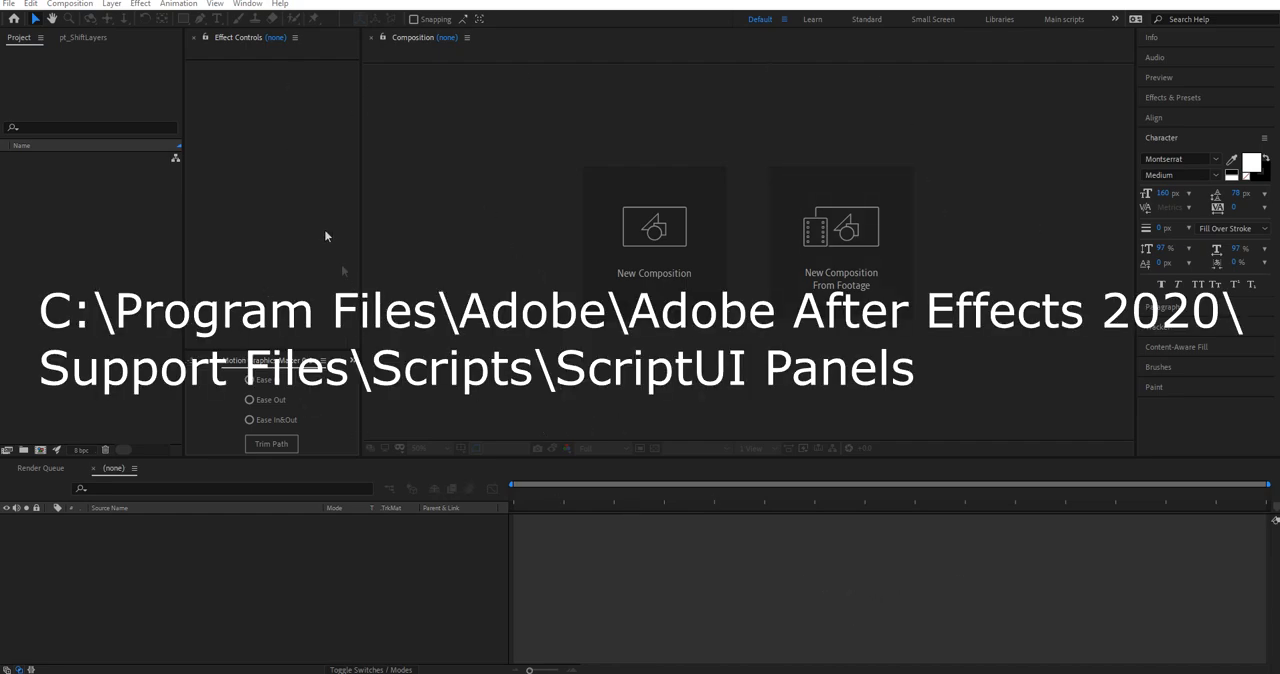
Step: Open the Quick Glitch v1 script panel and dock it between Effect Controls and Motion Graphics Maker, sized to fit its three buttons
click(247, 4)
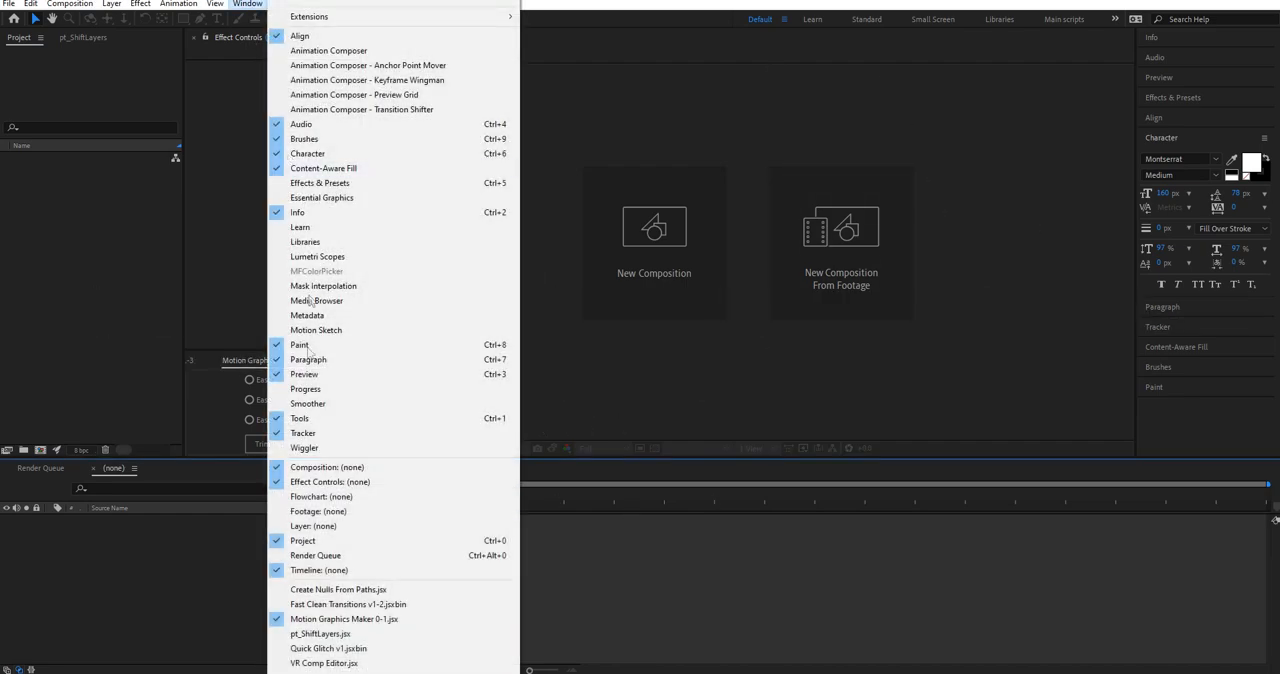
click(369, 651)
drag(109, 75, 278, 324)
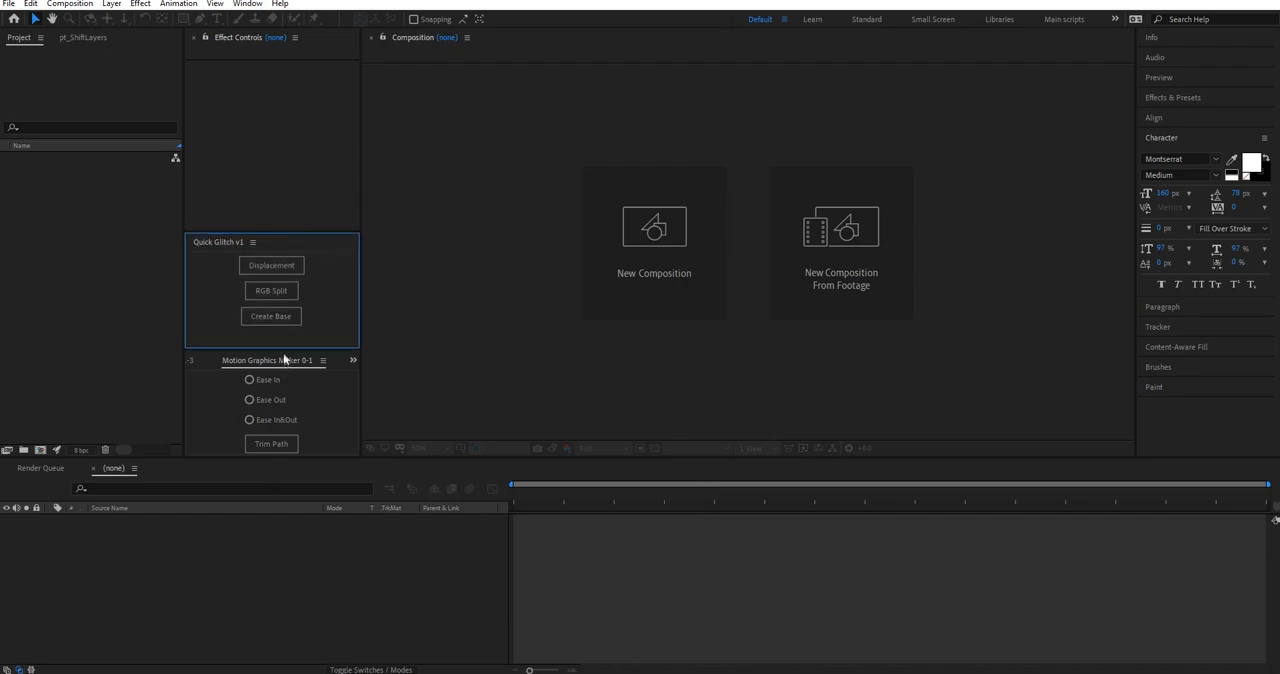
drag(285, 349, 283, 446)
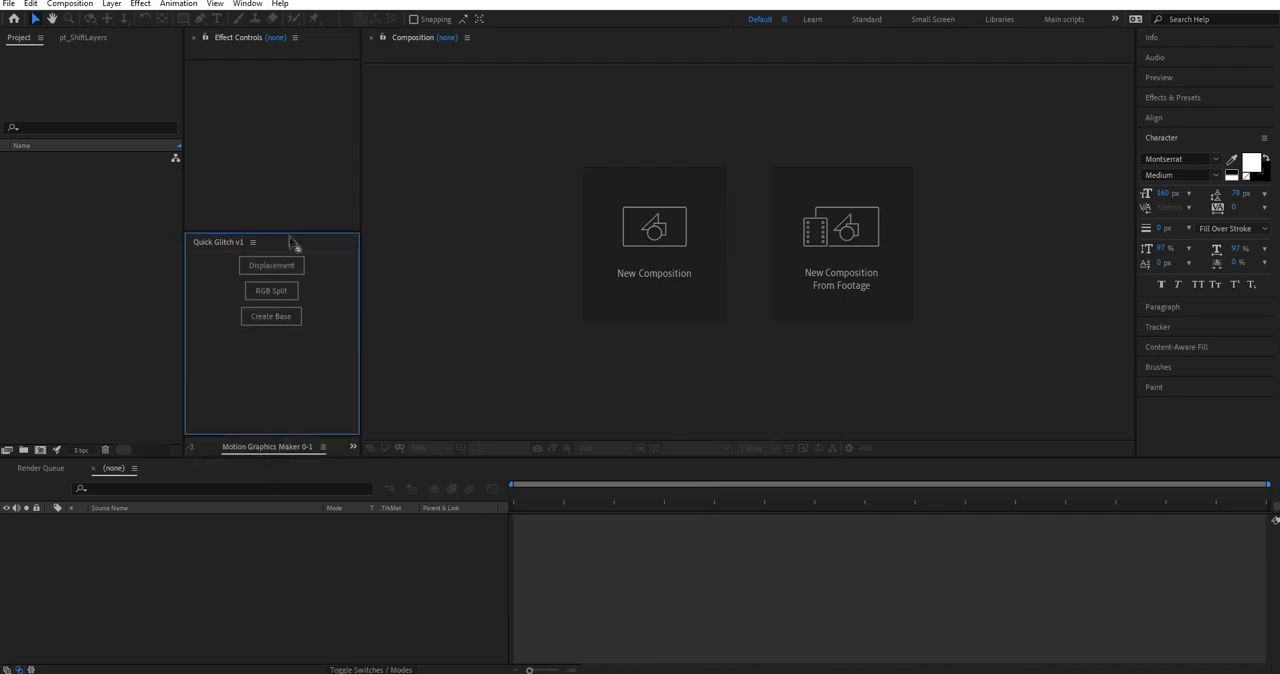
drag(287, 231, 289, 317)
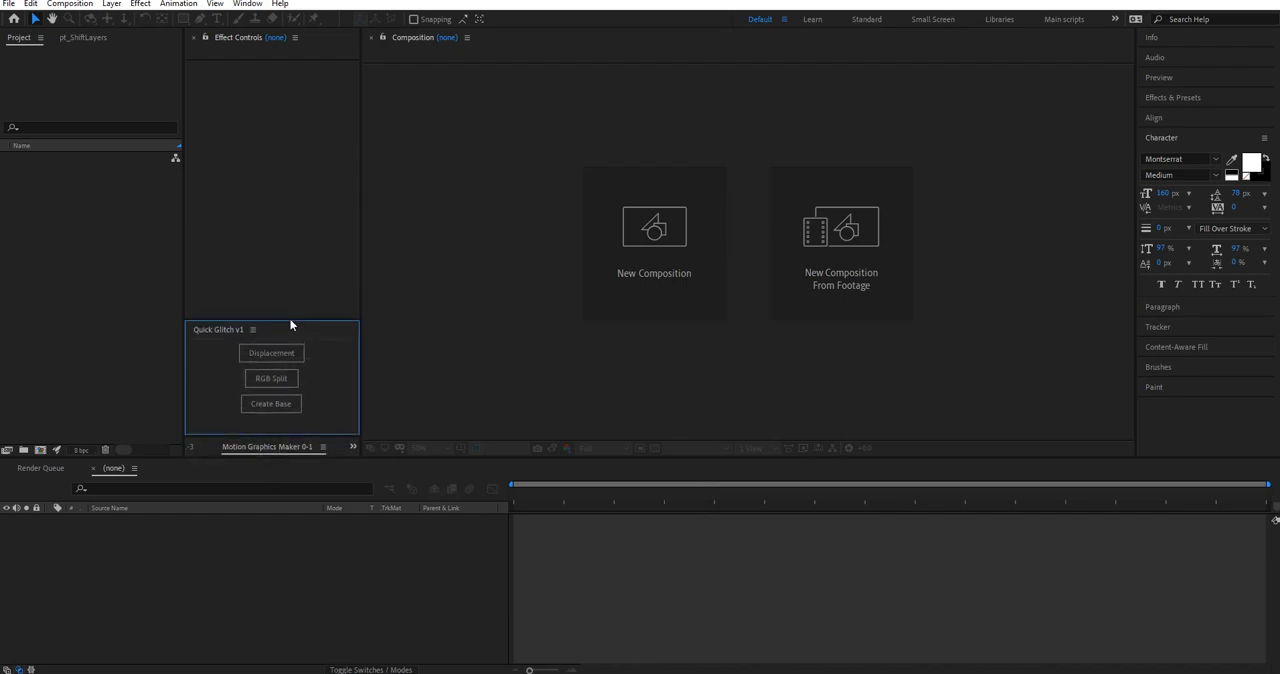
Step: Create a new composition with the default settings and add a centred text layer reading "Glitch"
click(688, 226)
click(378, 523)
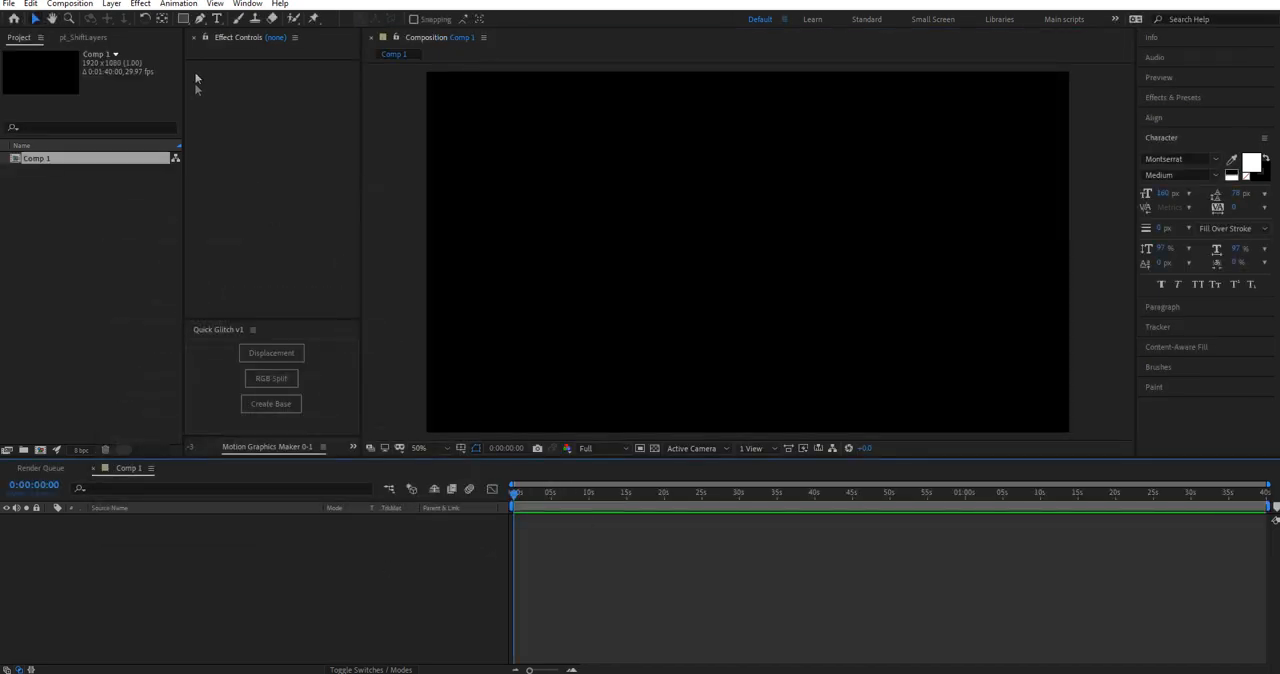
click(217, 18)
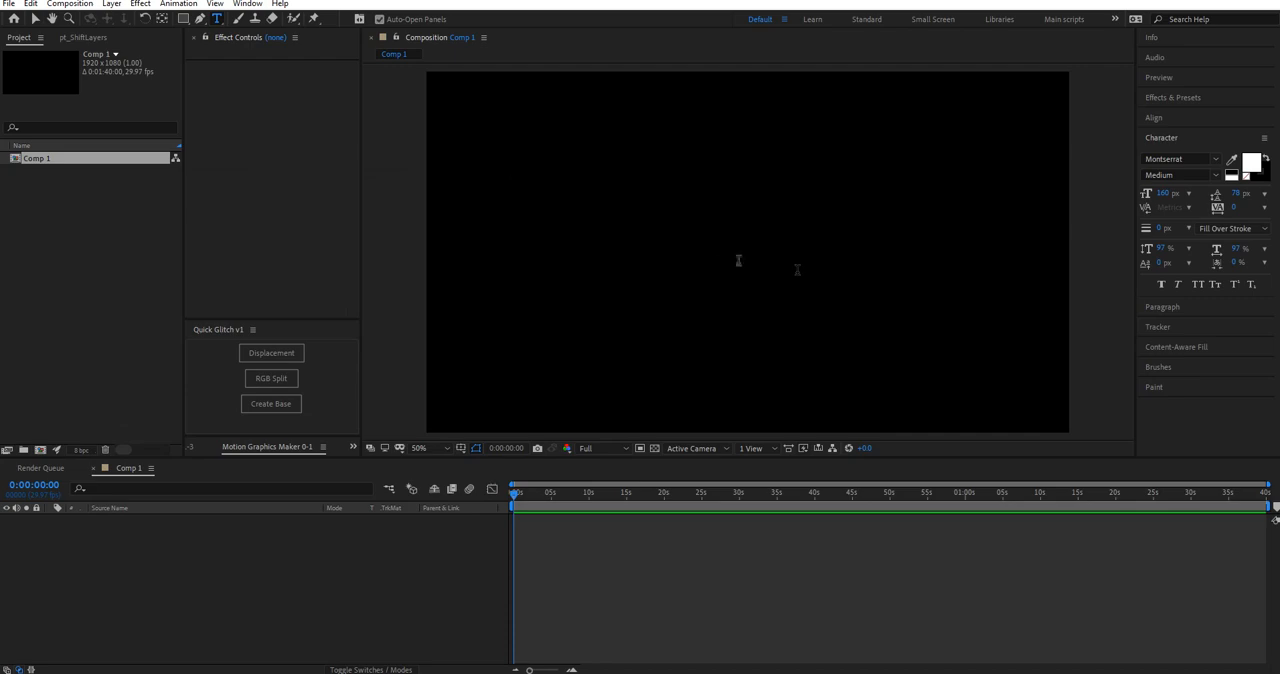
click(736, 260)
text(Glitch)
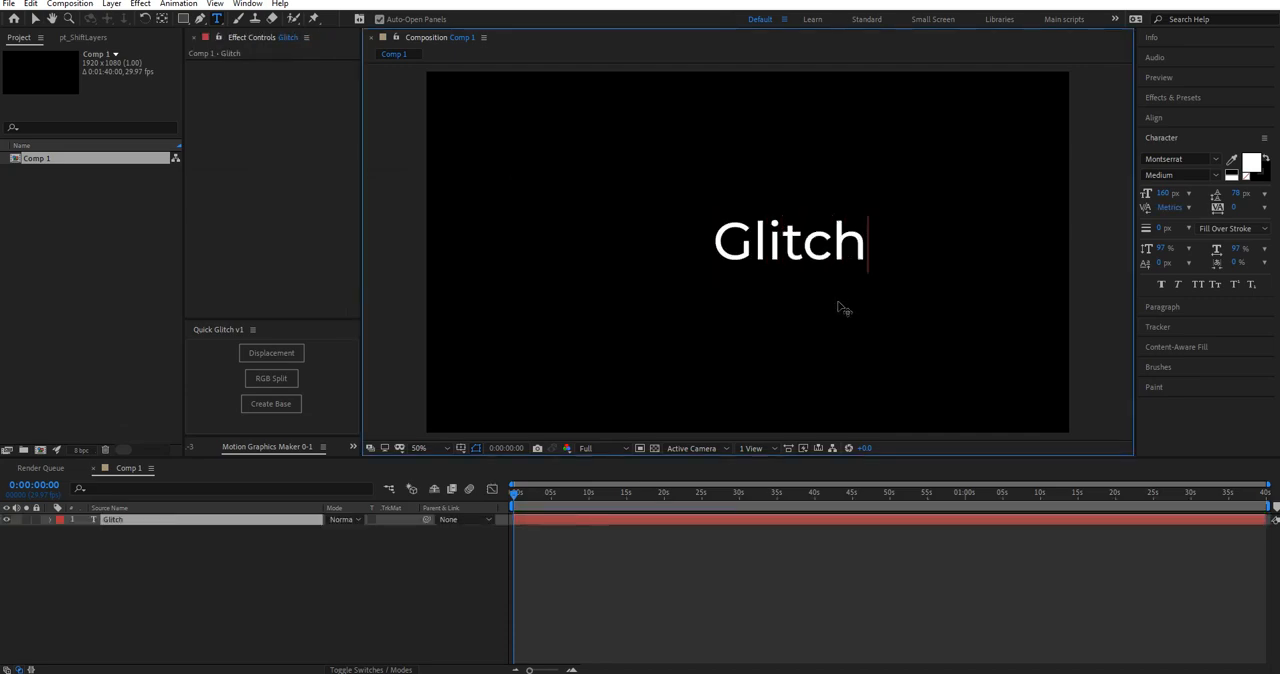
key(Escape)
key(ctrl+Home)
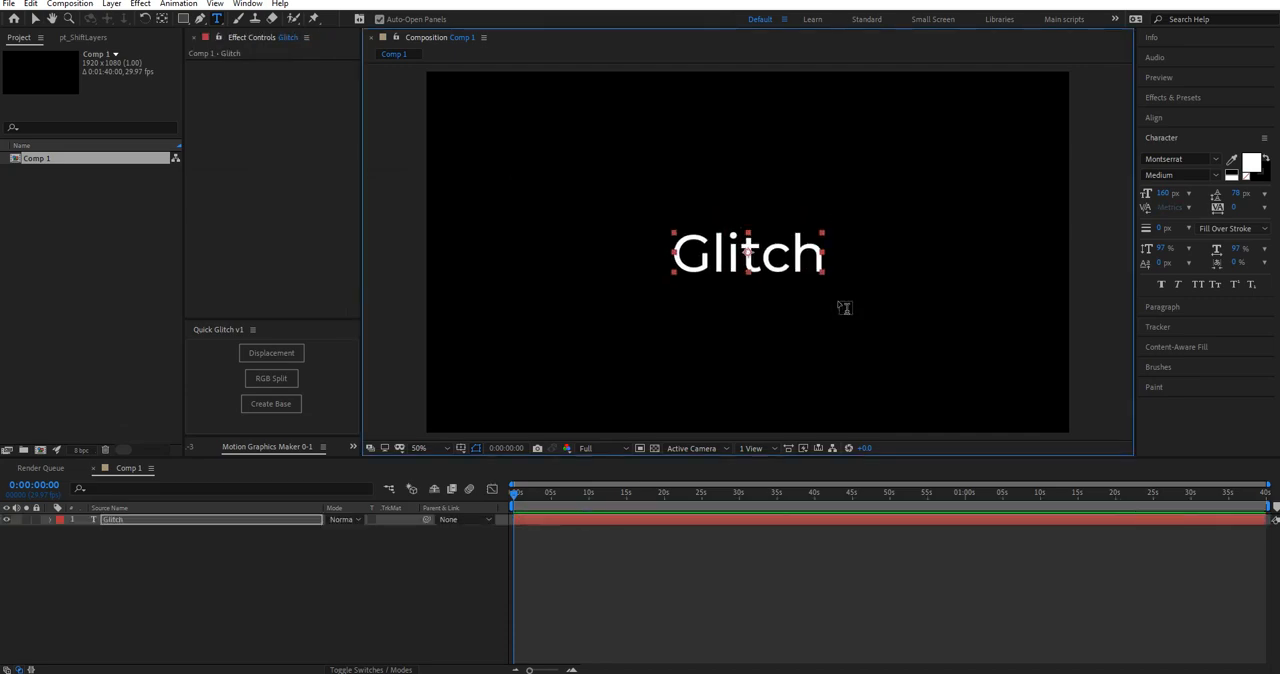
key(v)
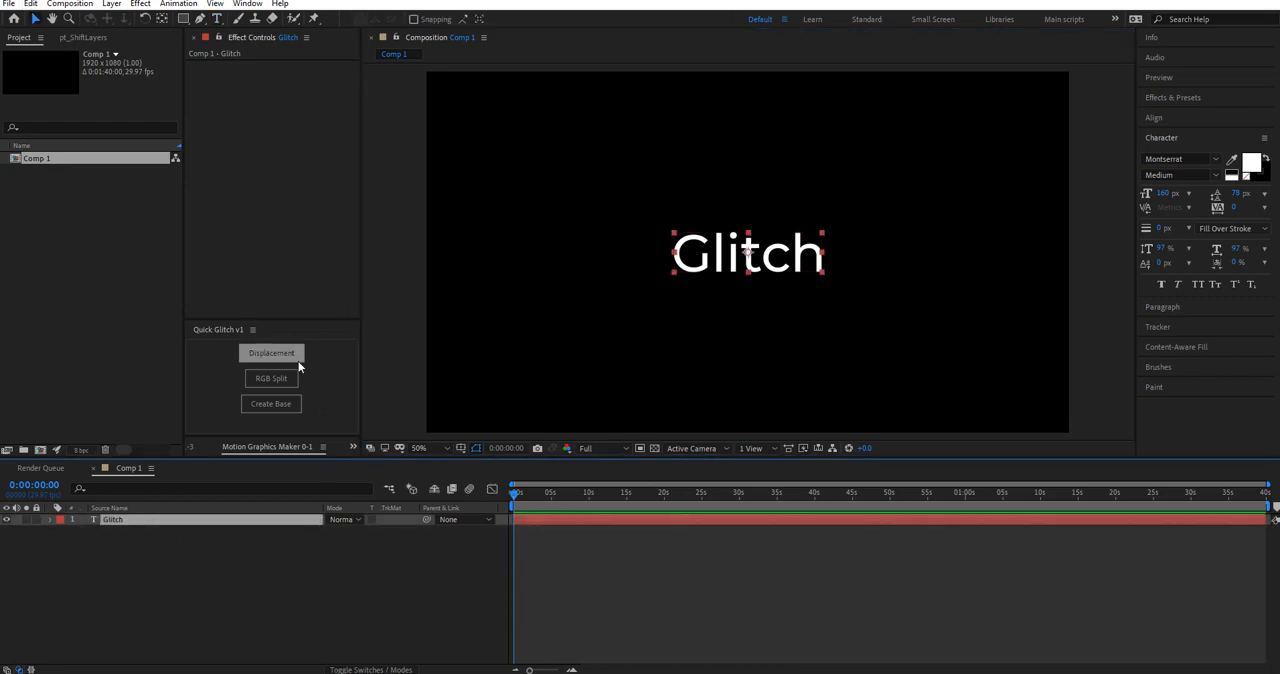
Step: Apply the Quick Glitch displacement to the Glitch text layer, preview it and review its Displacement Map settings
click(266, 355)
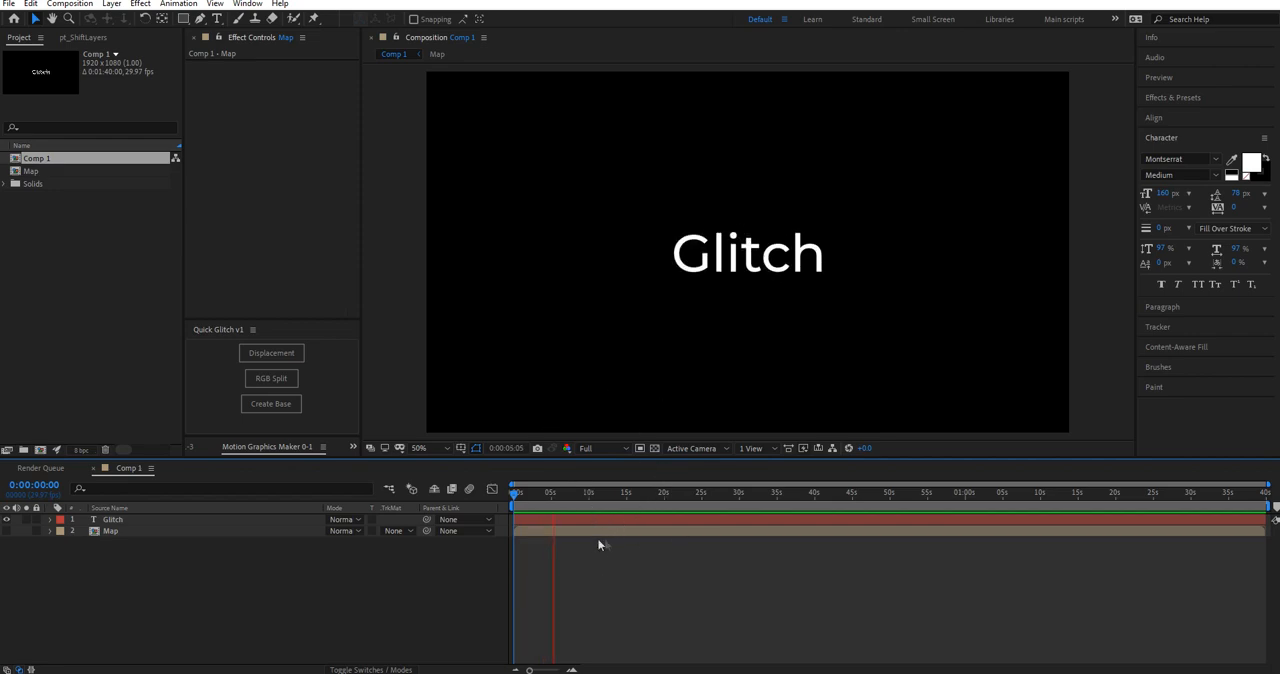
key(space)
click(200, 520)
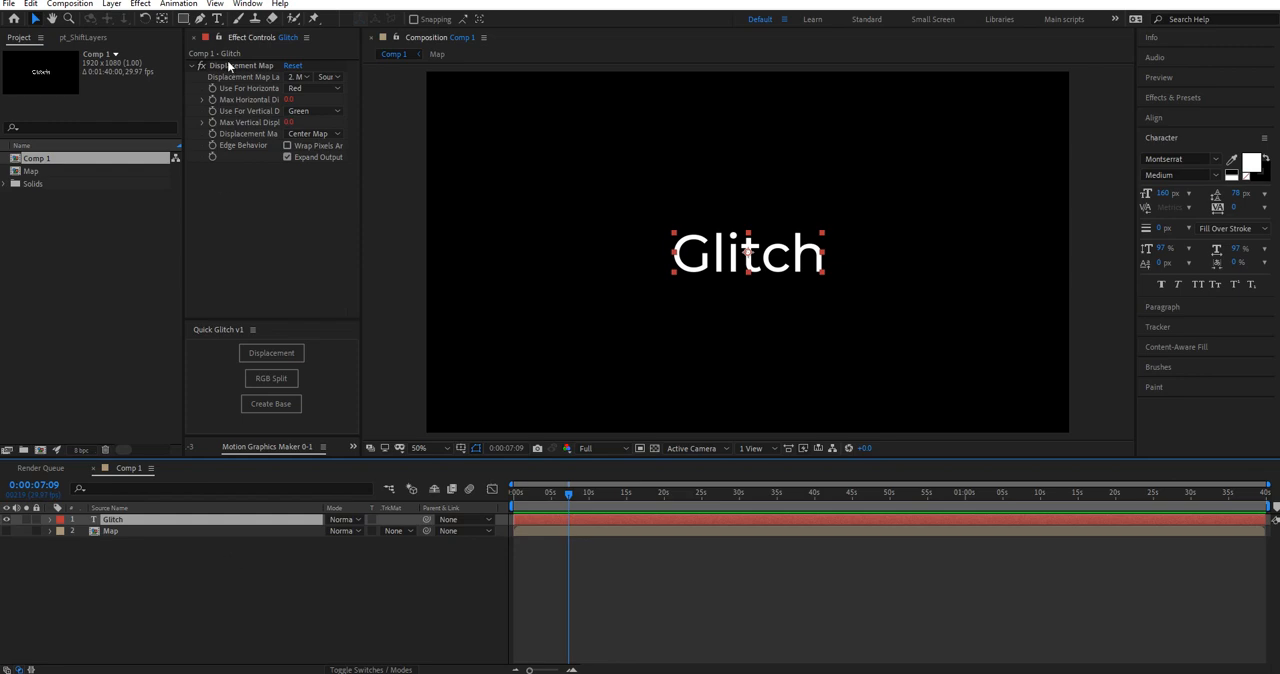
click(297, 77)
click(182, 601)
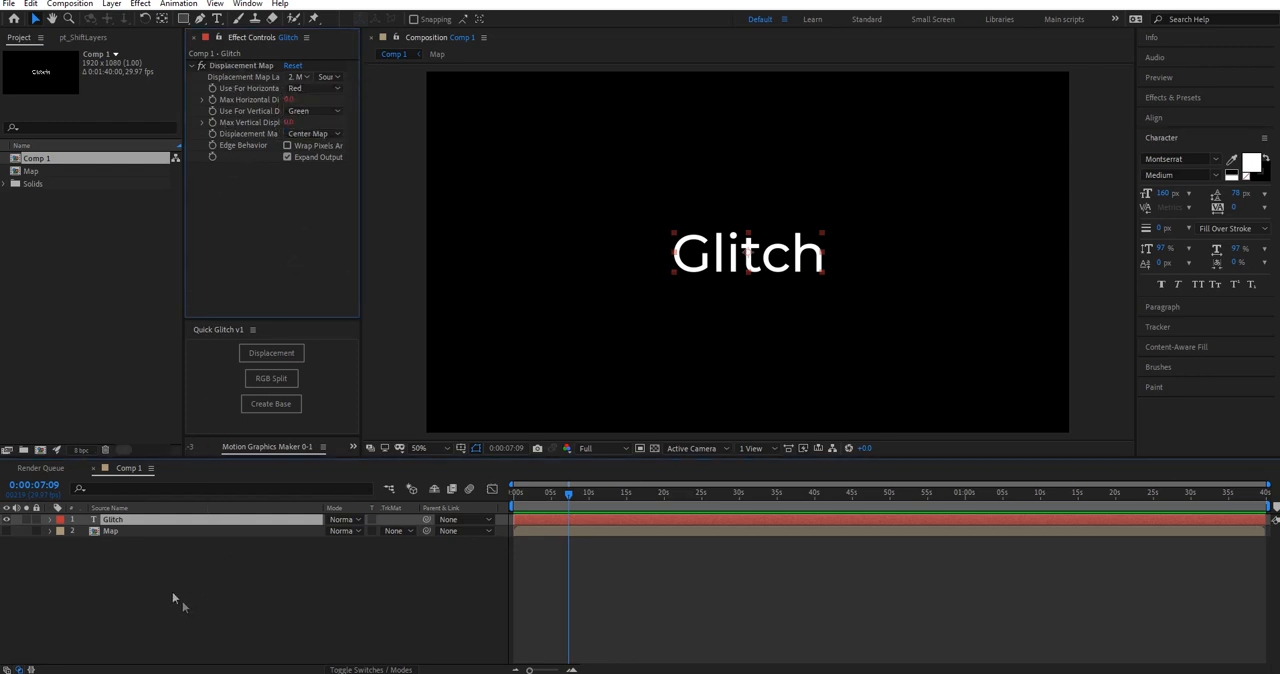
Step: In the Map composition, set the Fractal Noise complexity to 1.0 and brightness to -33, and return to Comp 1
double_click(116, 530)
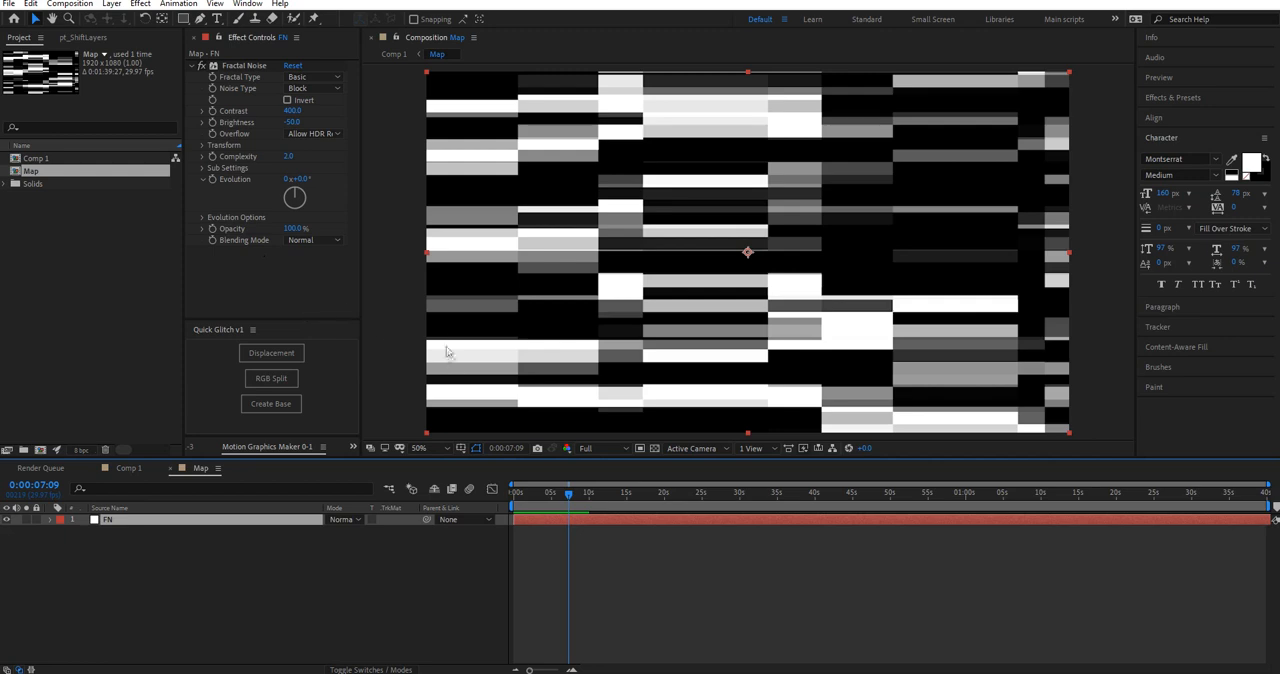
drag(288, 156, 272, 156)
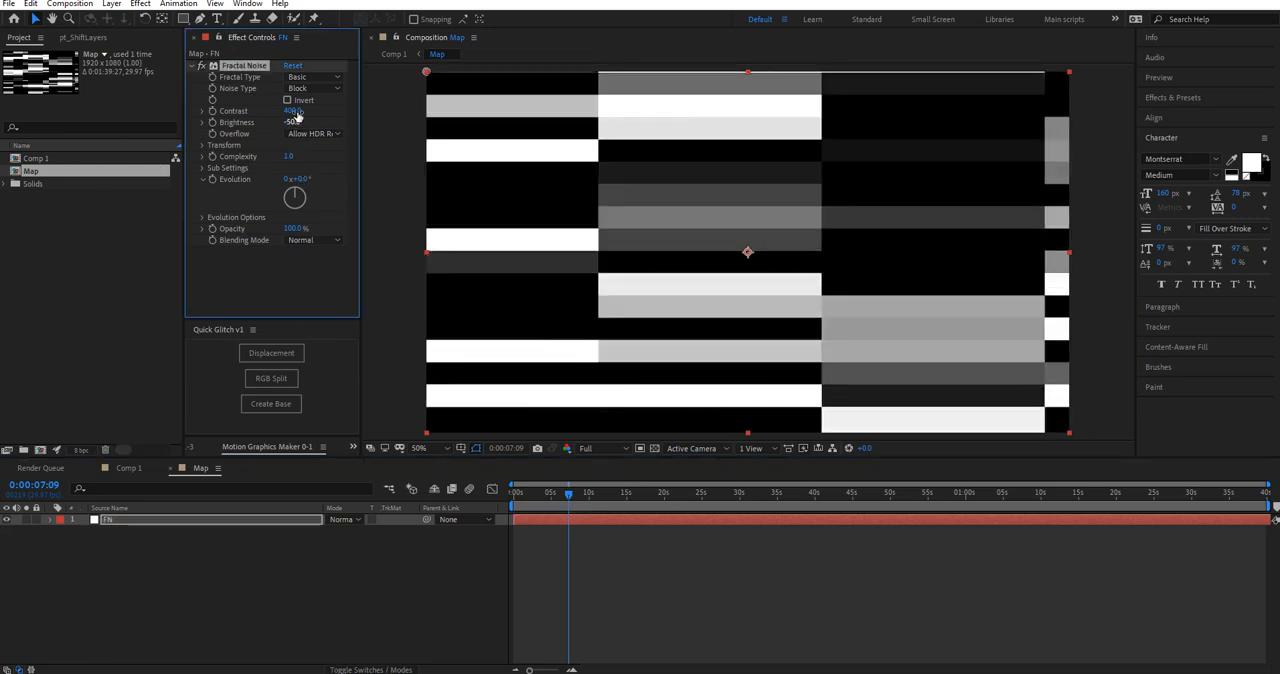
mouse_move(291, 124)
mouse_down()
mouse_move(327, 130)
mouse_move(315, 129)
mouse_up()
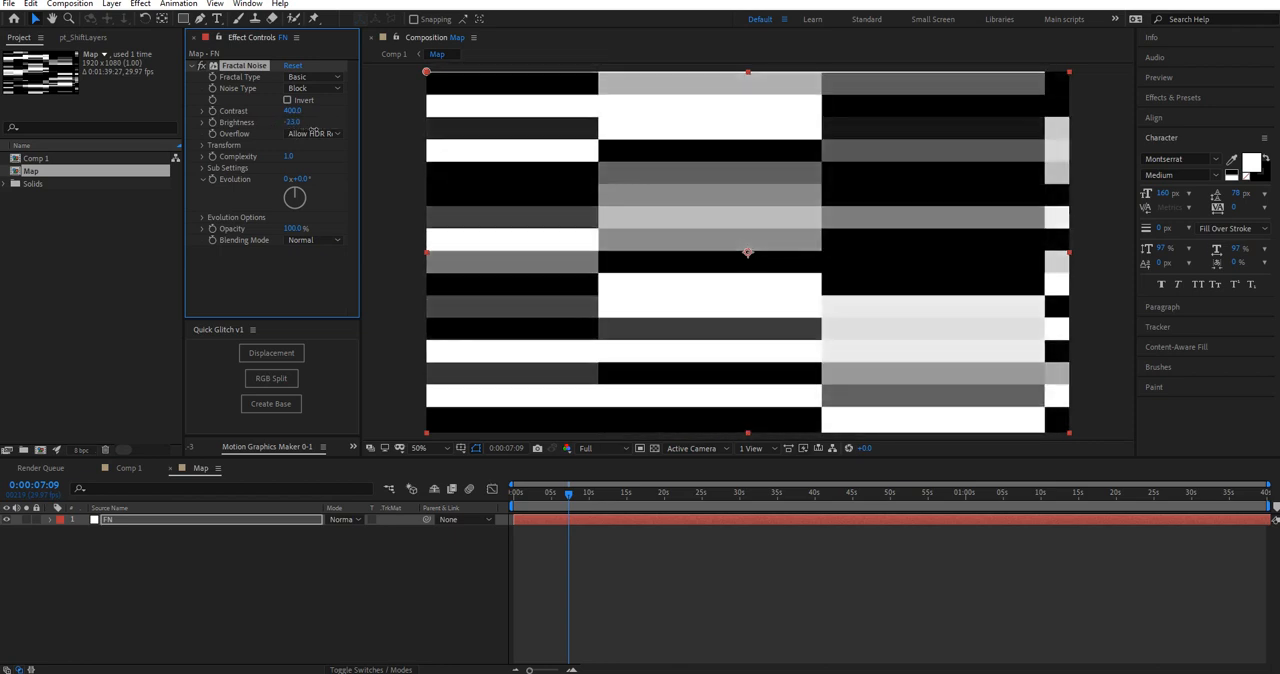
click(133, 477)
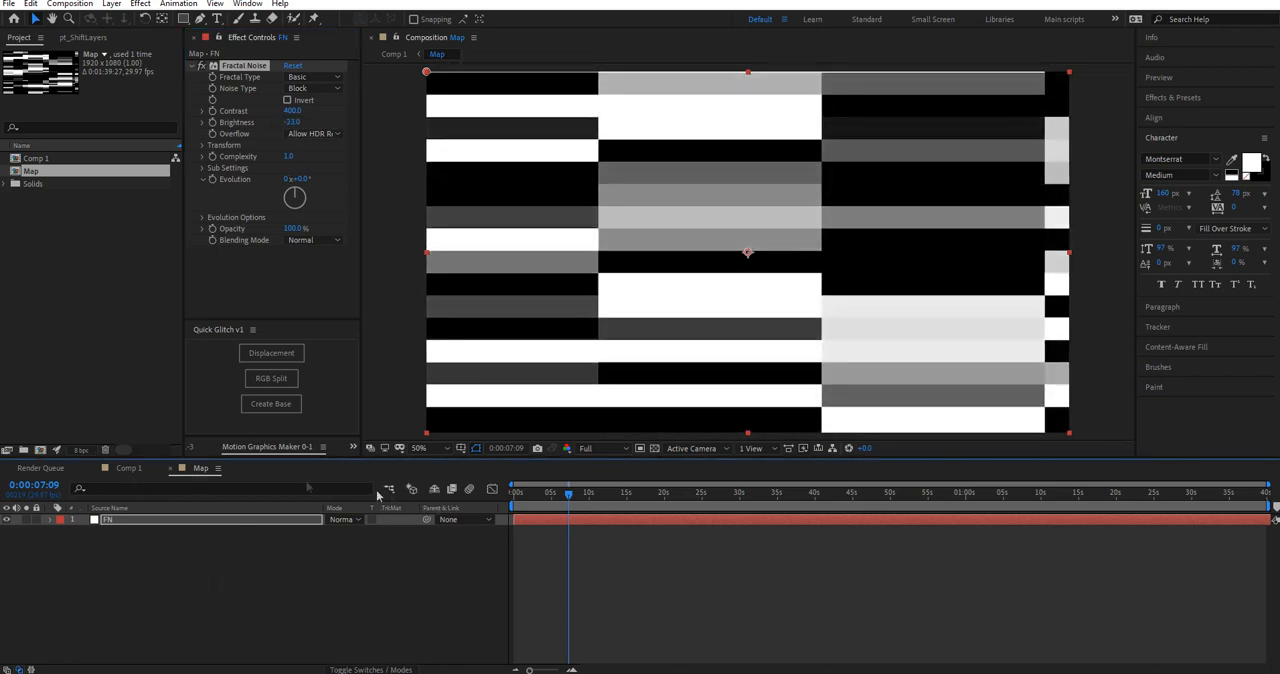
click(127, 469)
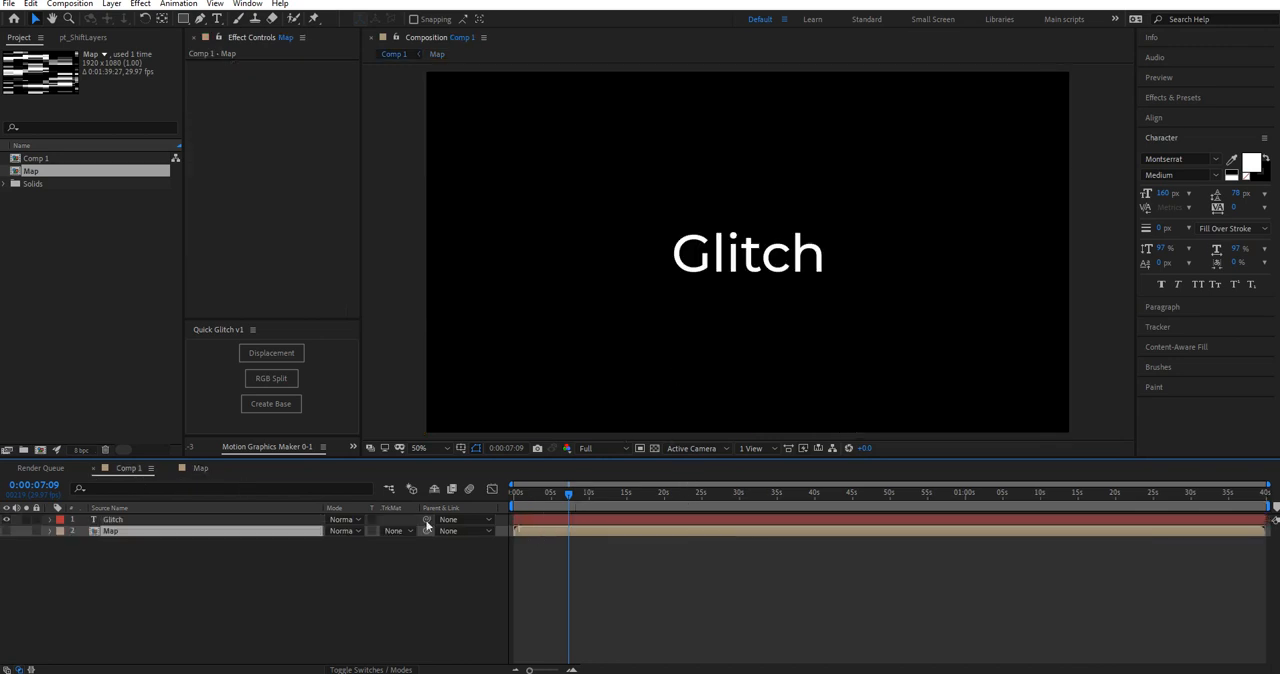
Step: Reveal the Glitch layer's modified properties to examine the expressions on maximum horizontal and vertical displacement
click(187, 523)
key(u)
key(u)
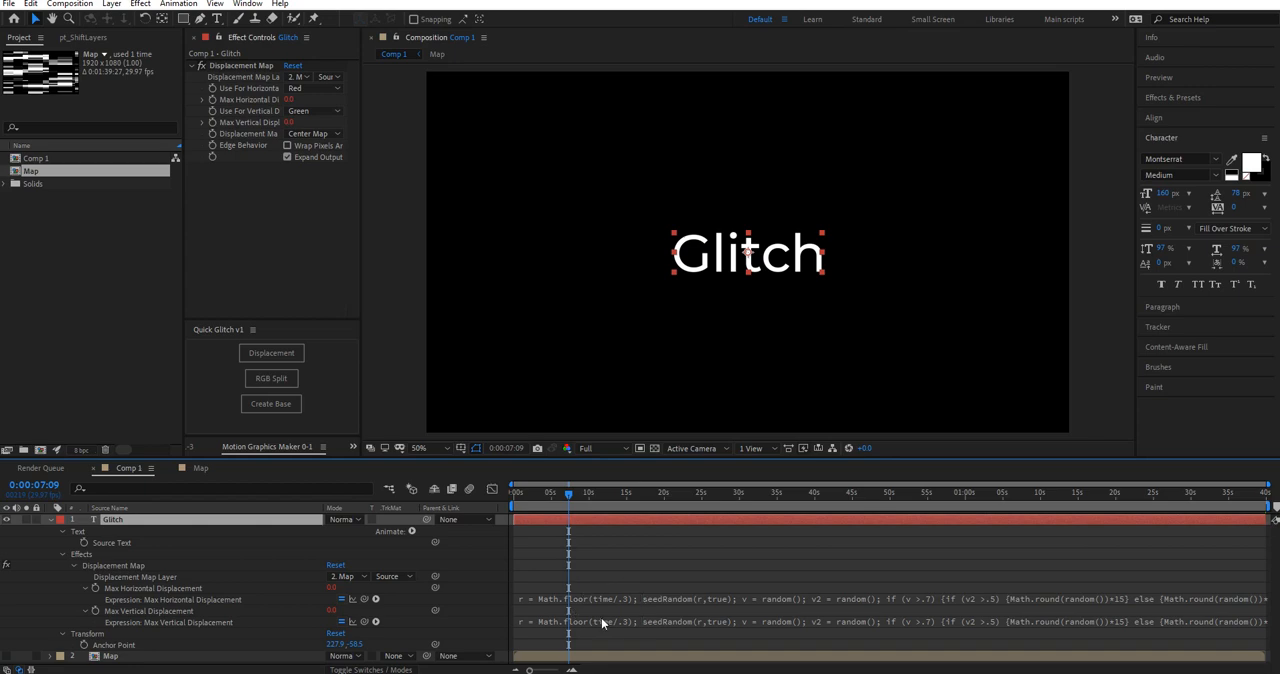
click(588, 556)
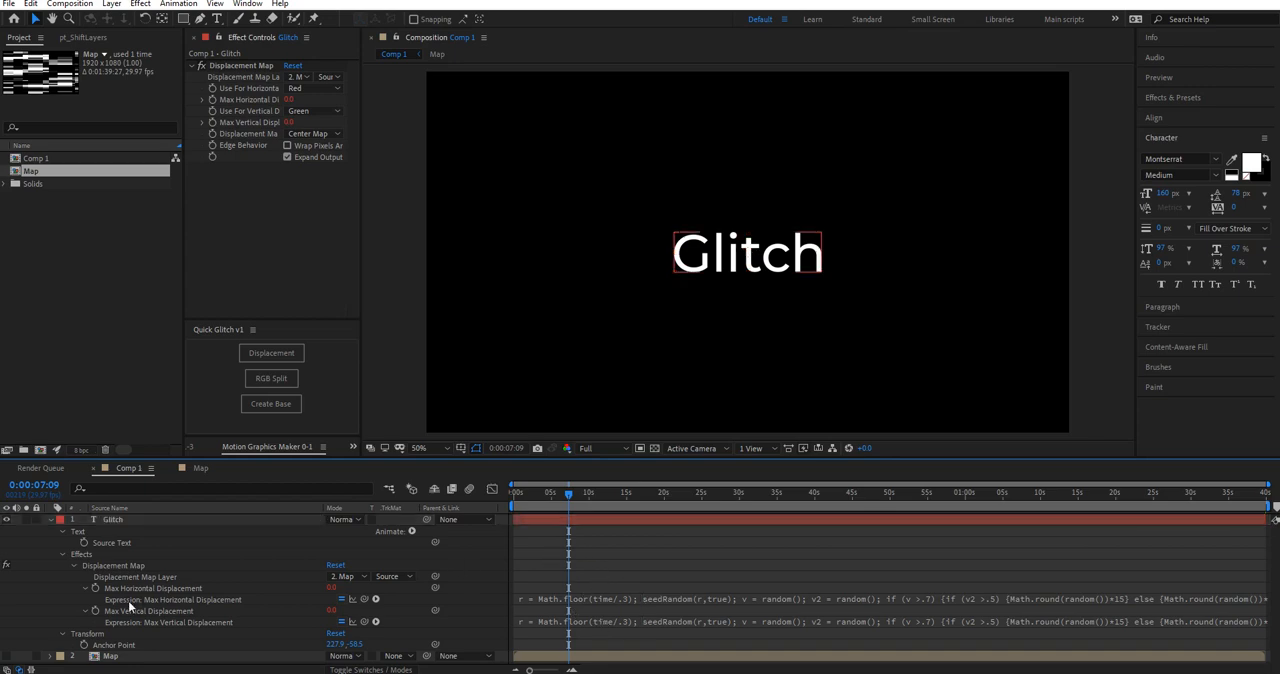
Step: Preview the displaced text in Comp 1 from the first frame and park the playhead at 0:00:09:13
drag(564, 498, 455, 498)
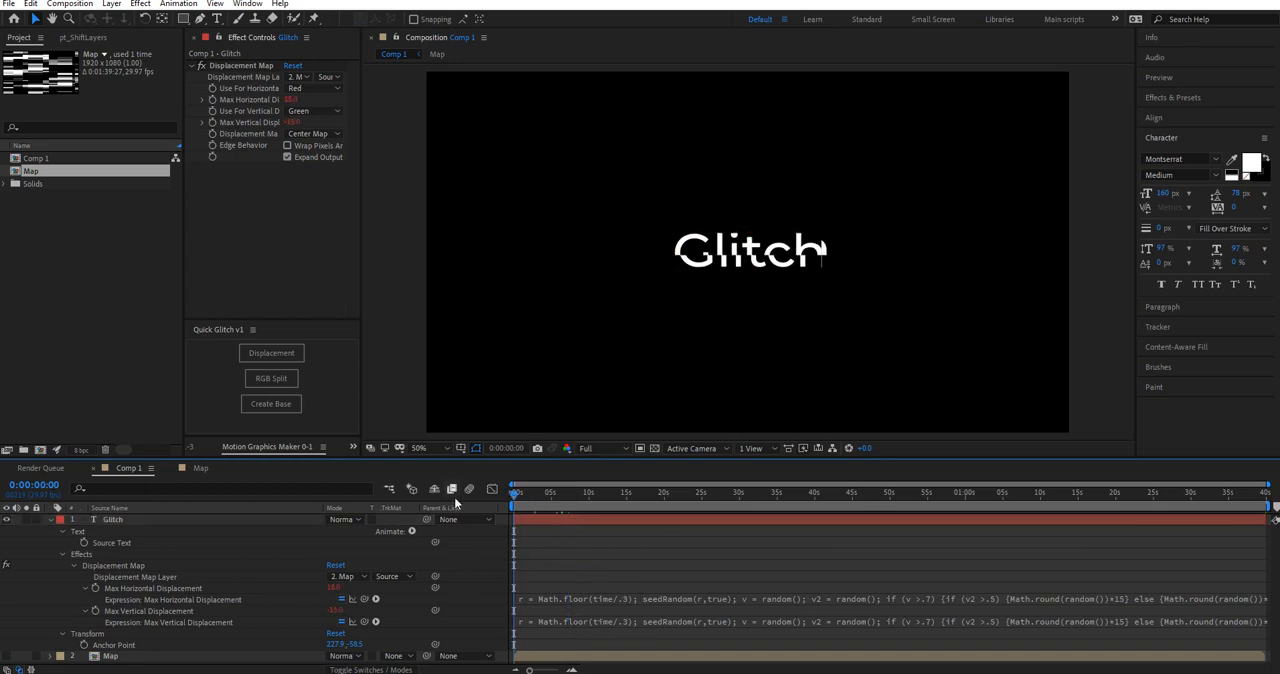
key(space)
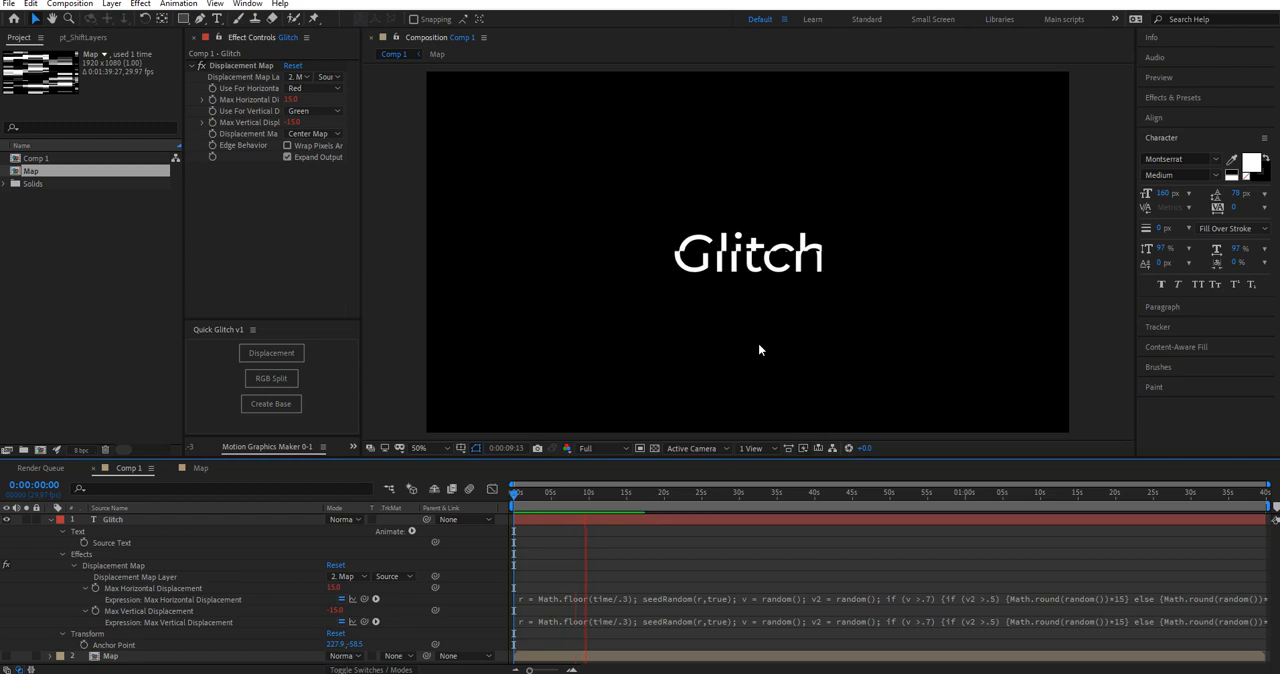
click(266, 557)
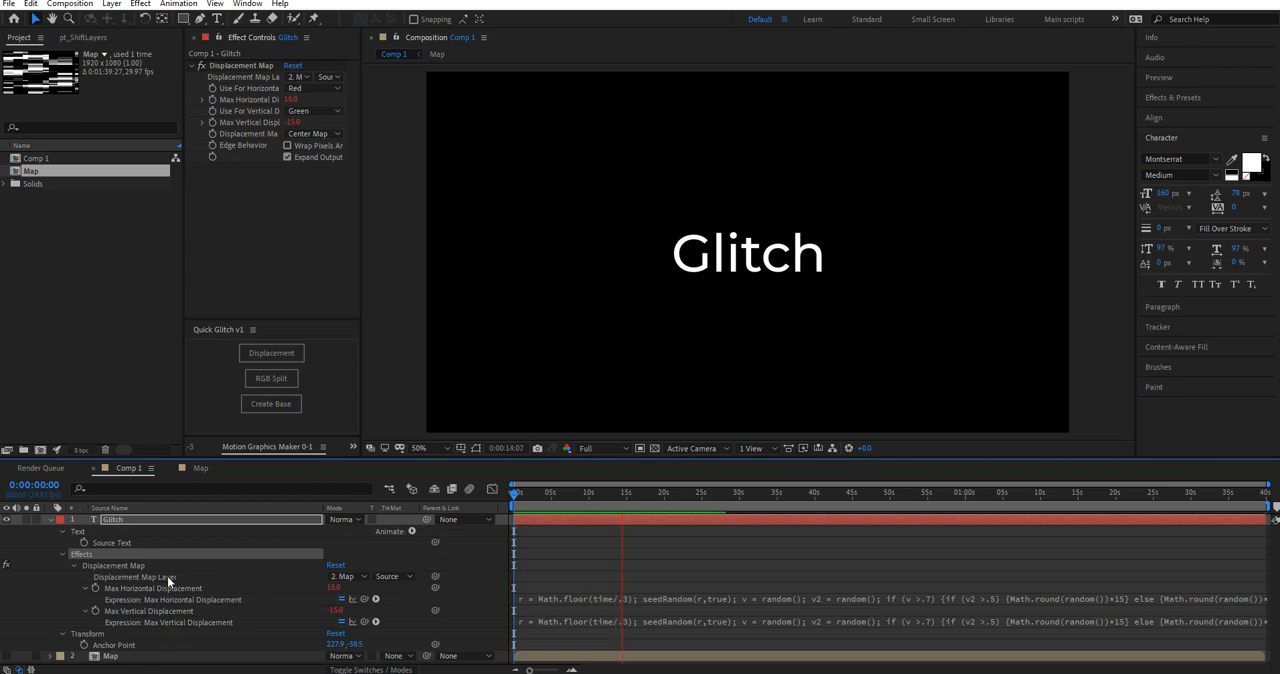
click(585, 497)
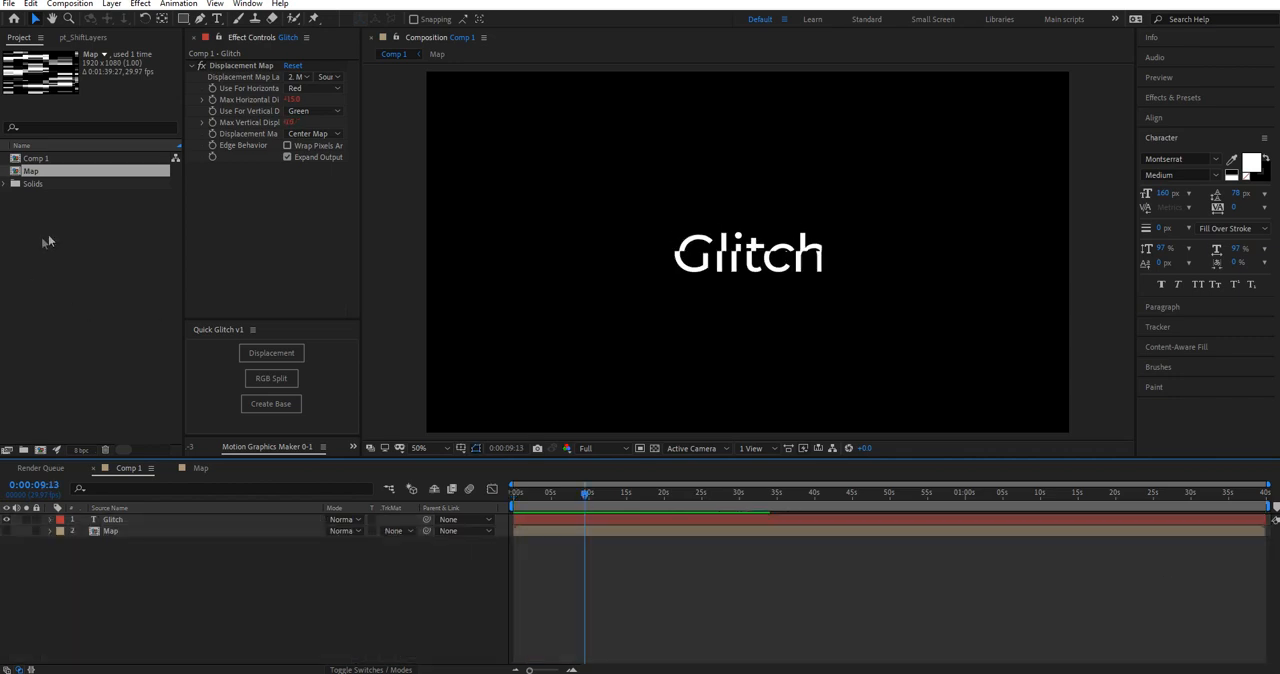
Step: Nest Comp 1 in a new composition and apply the Quick Glitch RGB Split to it
click(71, 160)
drag(42, 160, 40, 450)
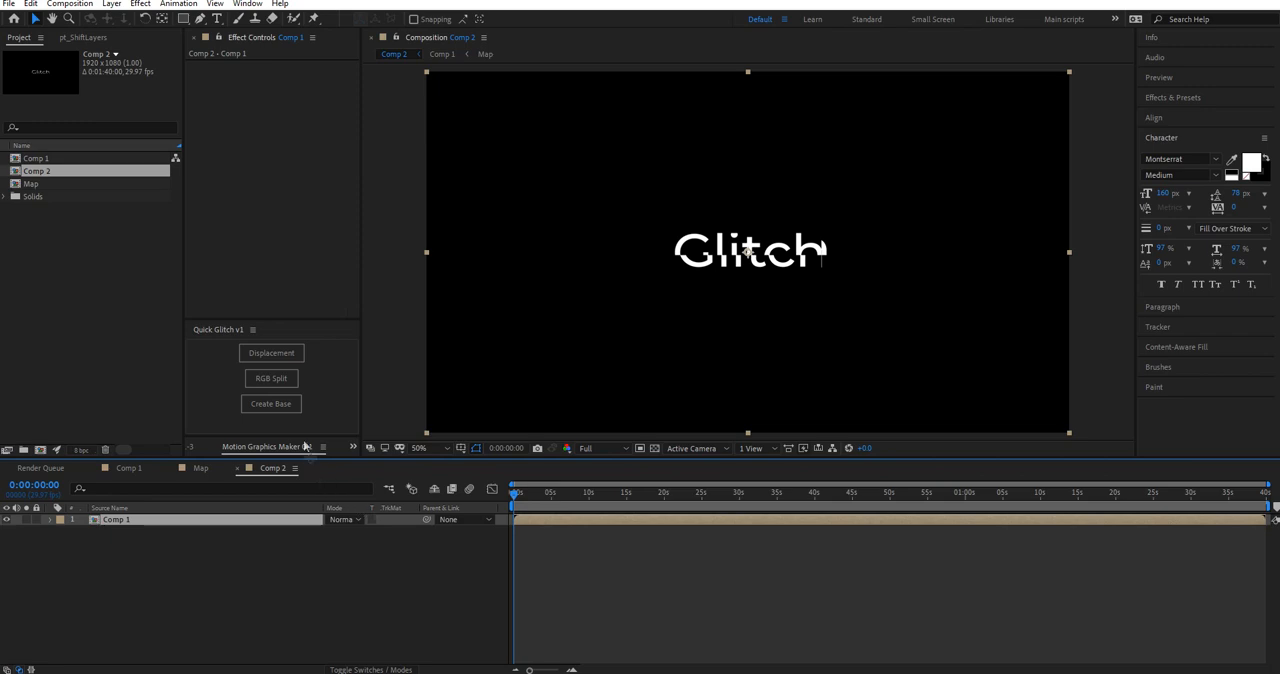
click(271, 379)
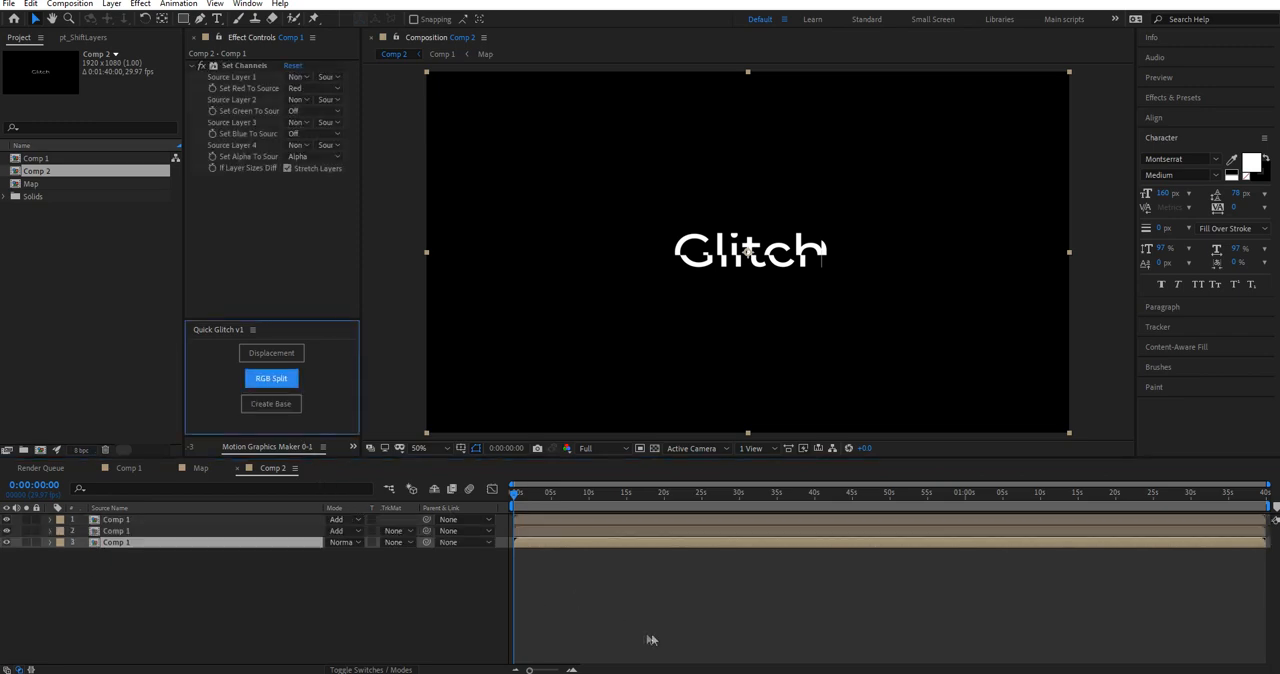
Step: Preview the RGB-split composition from the start and stop at a frame where the text is displaced
click(514, 503)
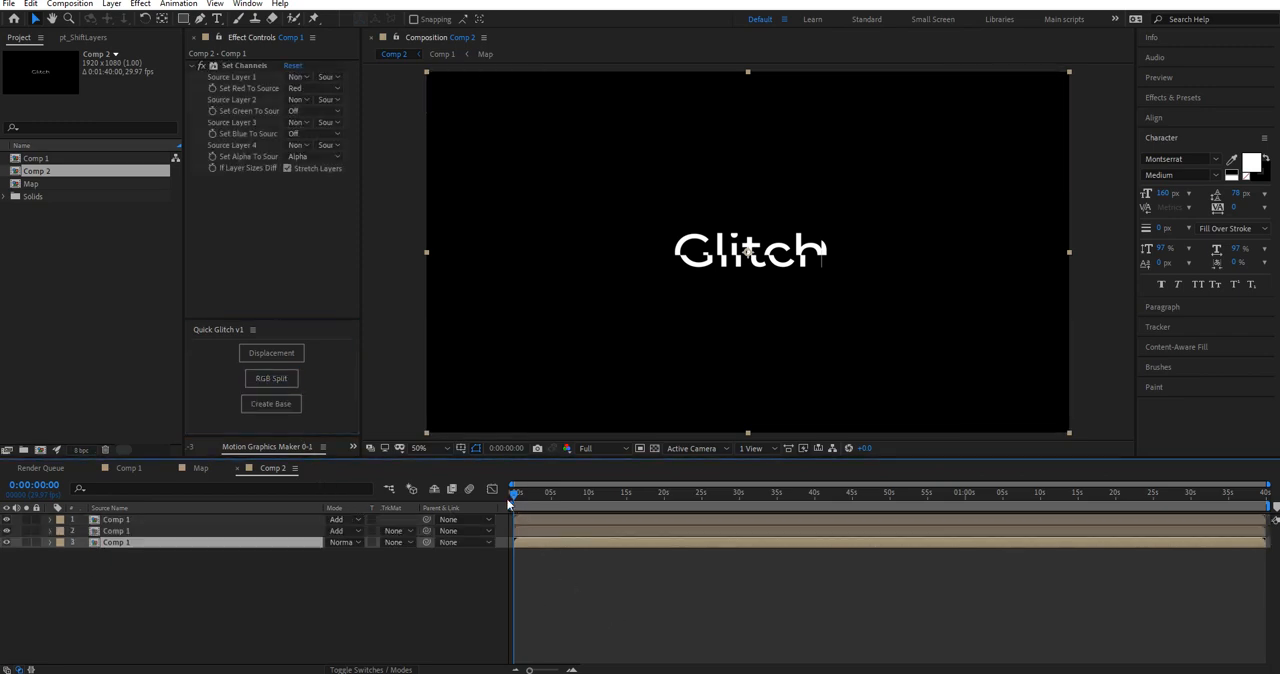
key(space)
key(space)
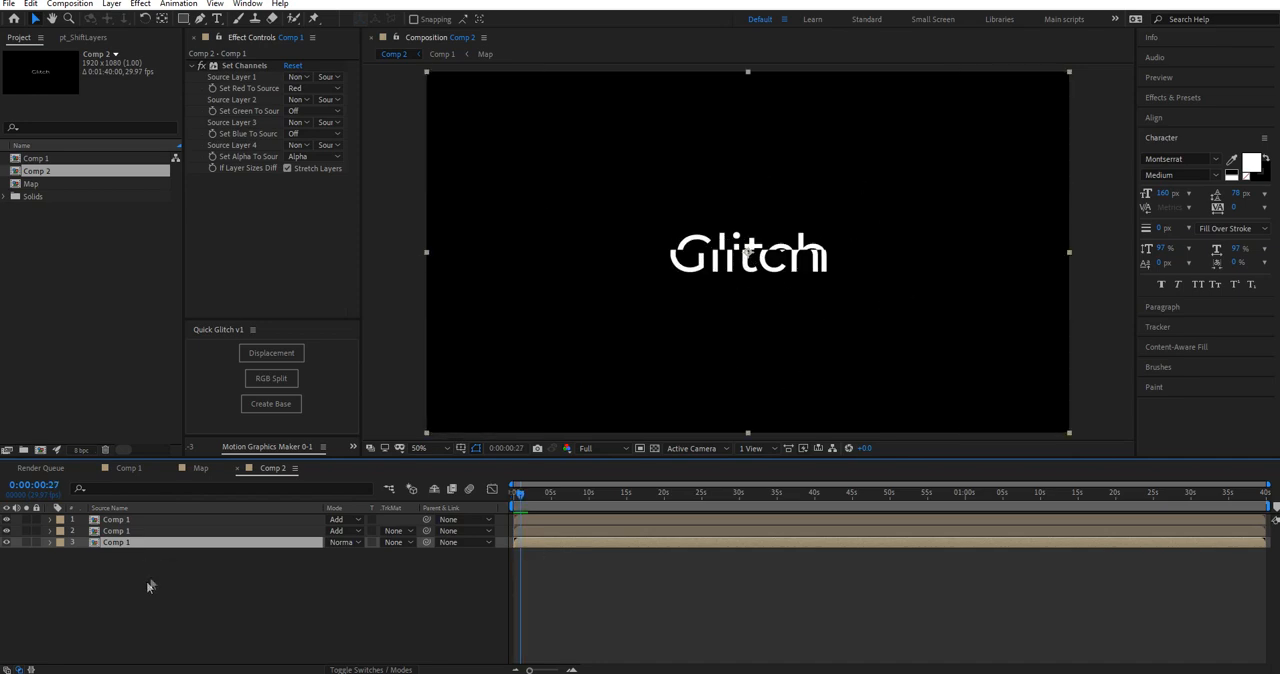
Step: Apply Optics Compensation to the bottom Comp 1 layer, with reversed lens distortion and a field of view of about 107
click(1210, 98)
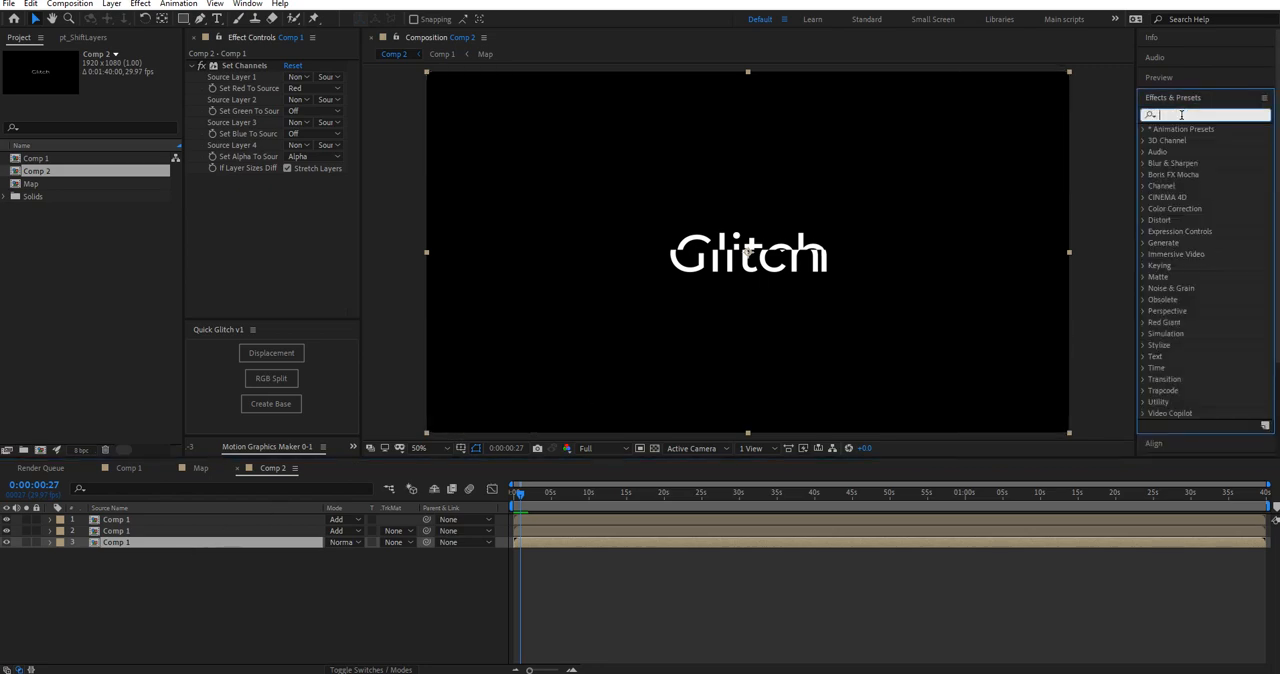
text(opt)
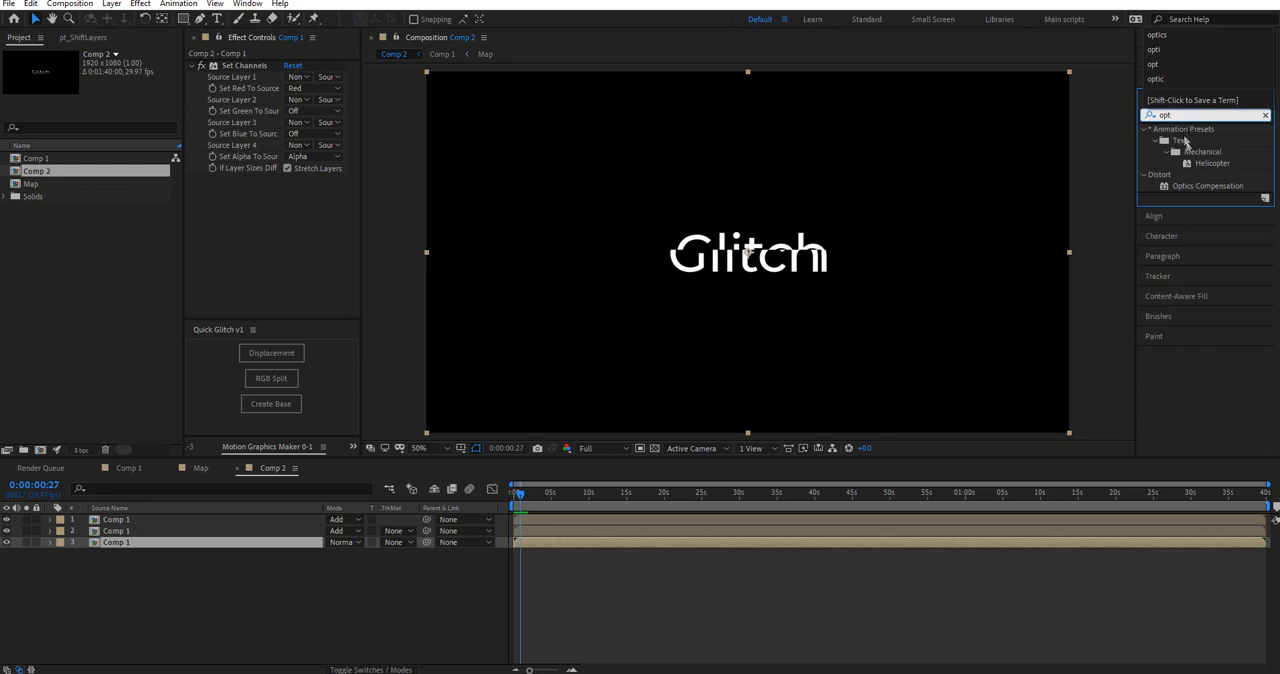
click(1208, 186)
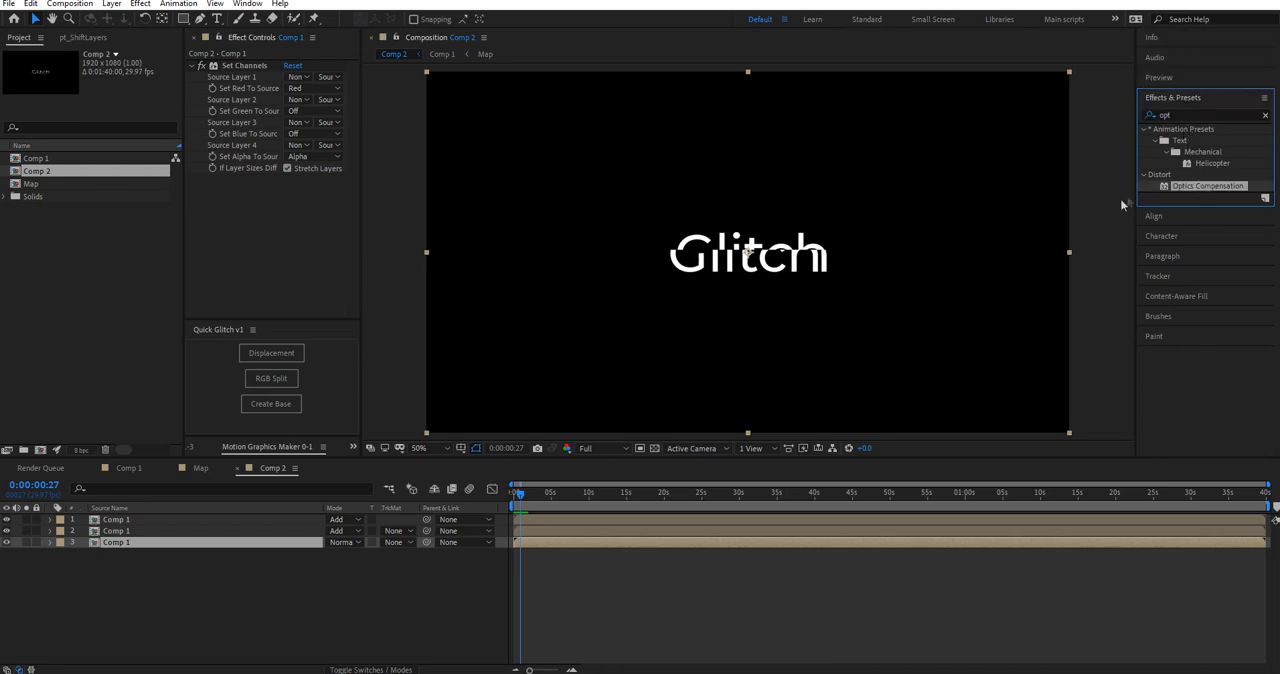
drag(748, 252, 131, 552)
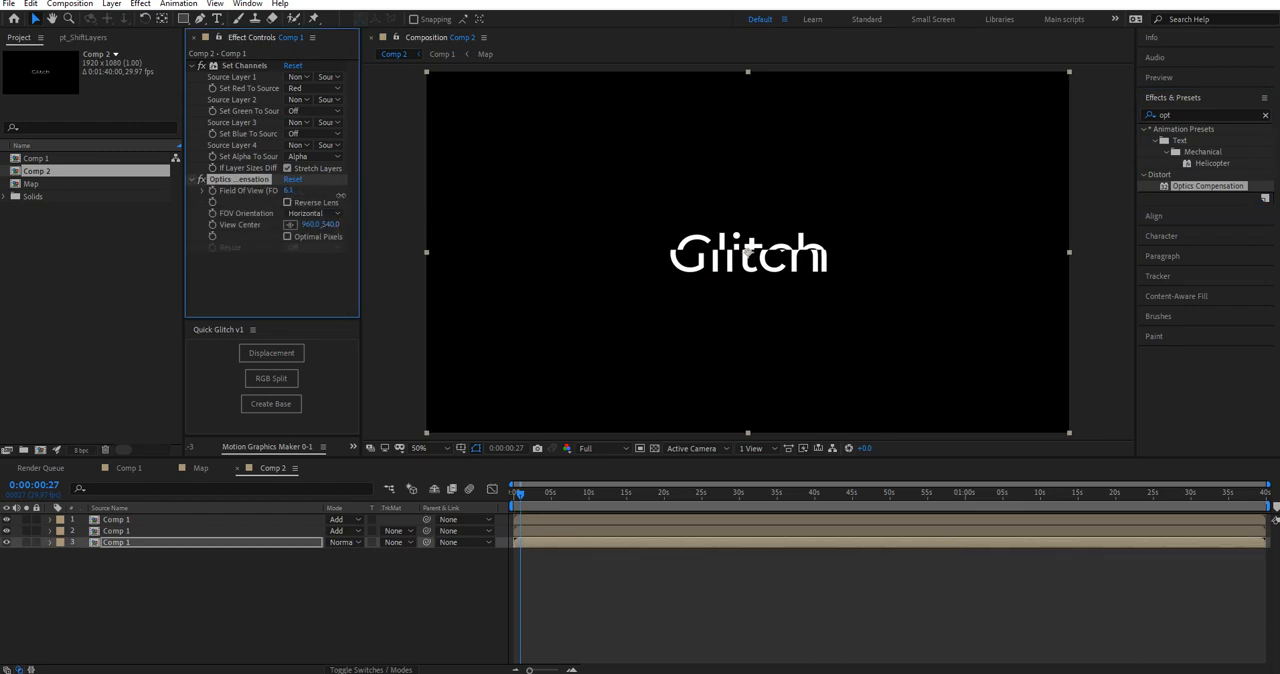
drag(352, 196, 421, 207)
drag(390, 198, 941, 237)
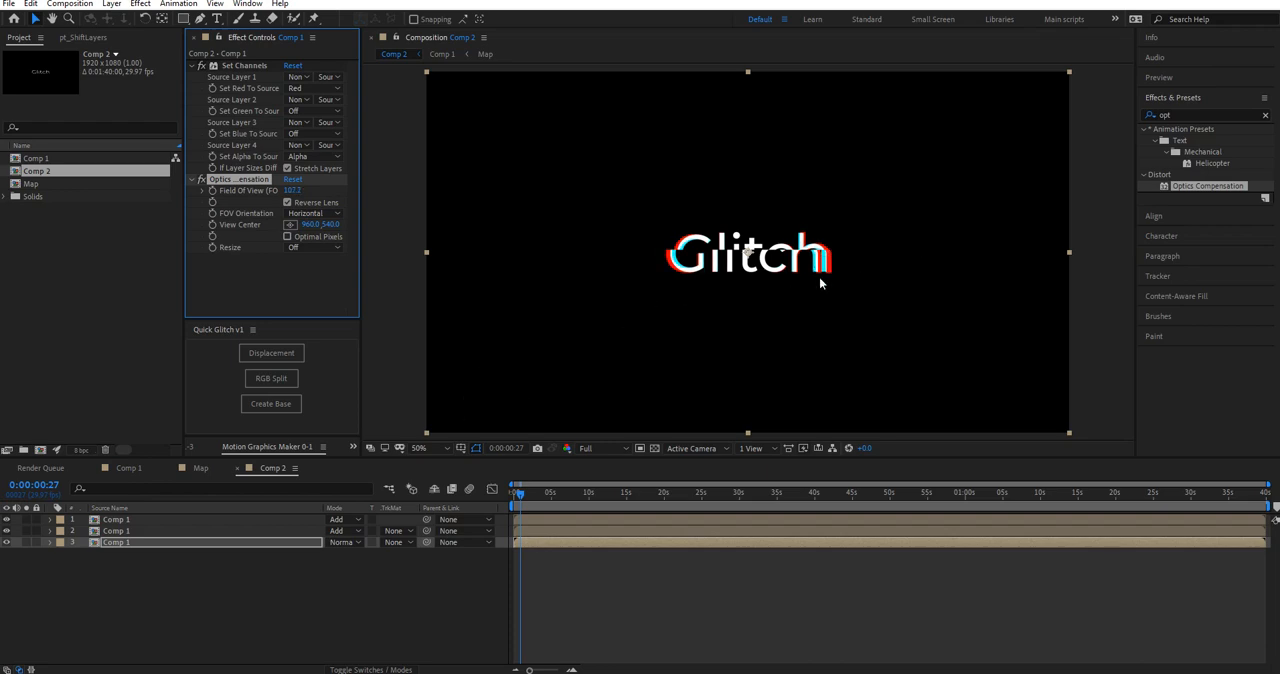
Step: Preview the colour fringing from the start and apply the Quick Glitch displacement to the bottom Comp 1 layer
drag(518, 494, 505, 502)
key(space)
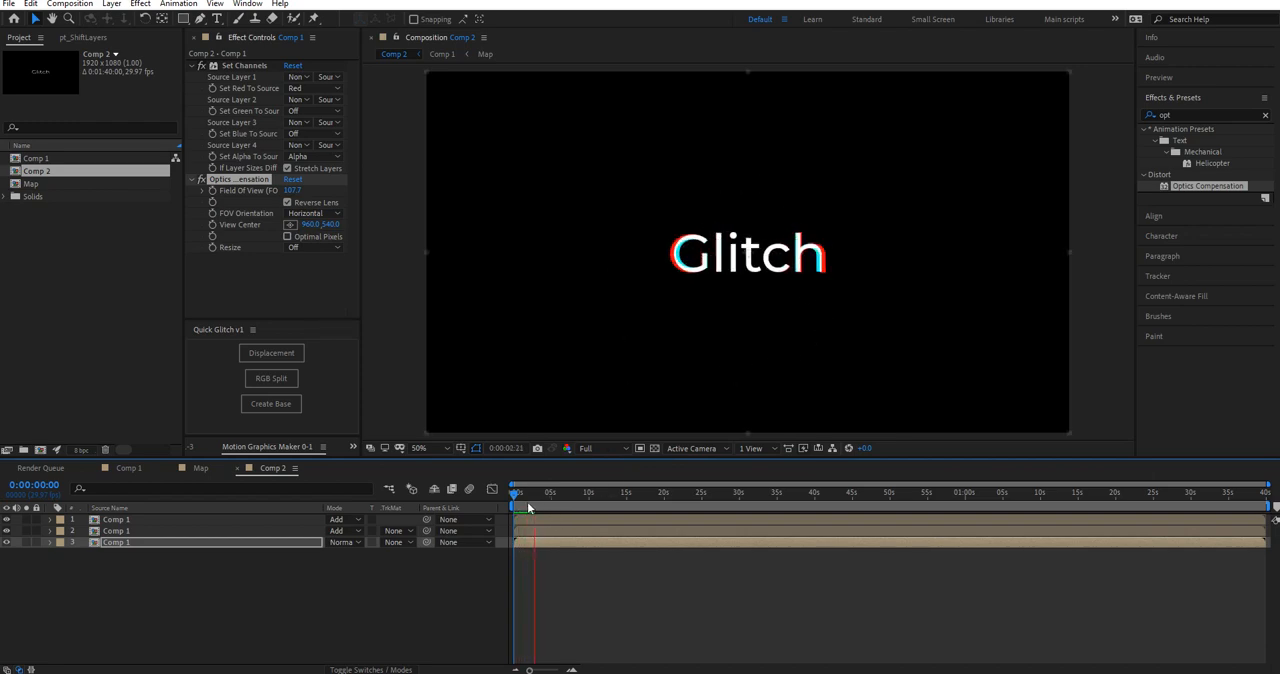
click(271, 354)
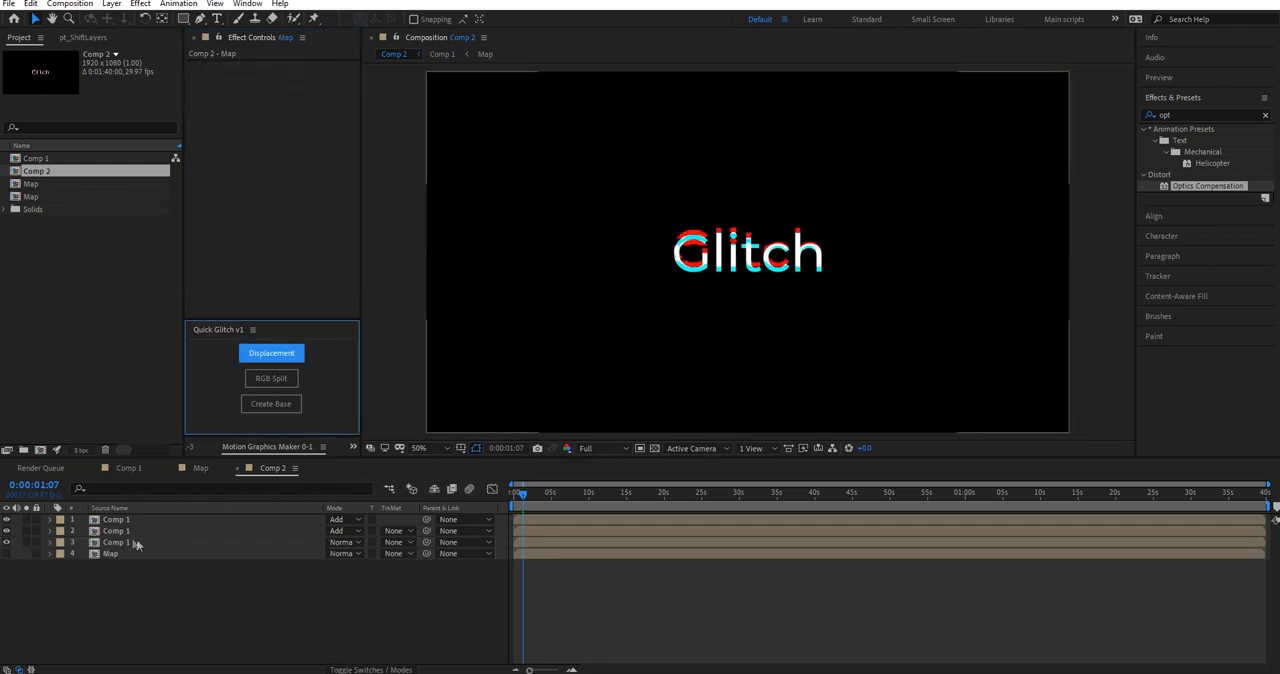
click(119, 550)
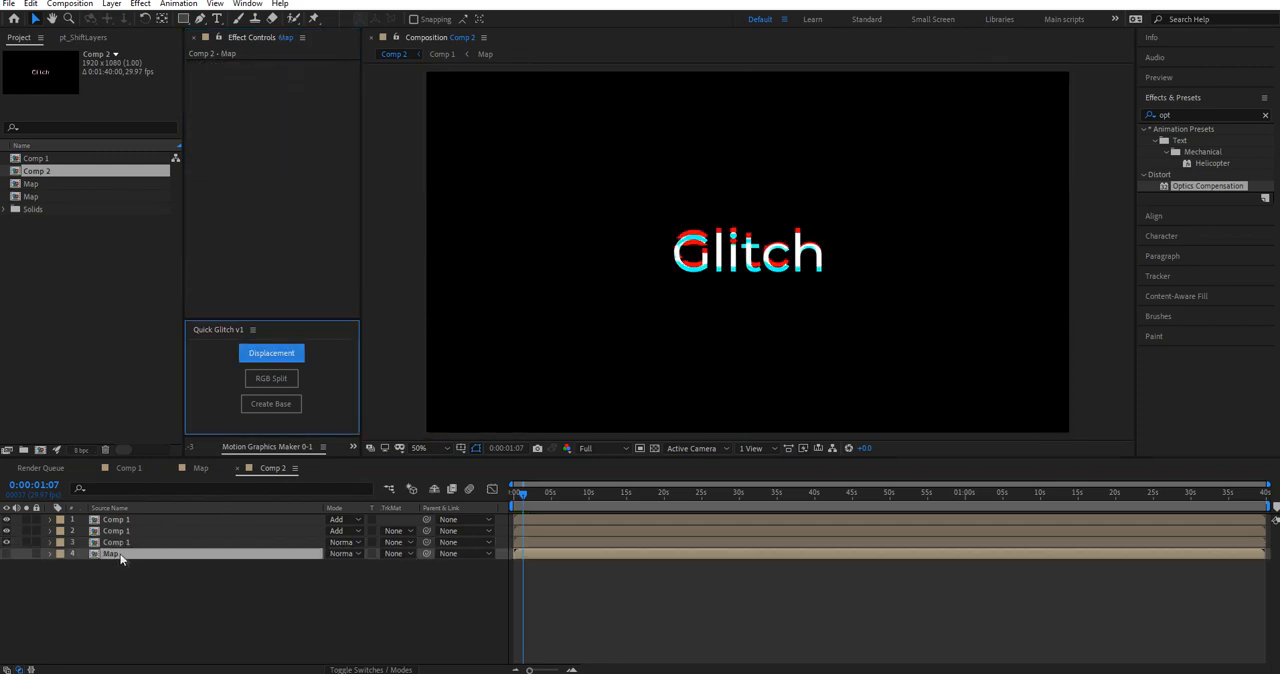
Step: Clear the layer selection and preview the displaced RGB-split text in Comp 2 from the start
click(191, 583)
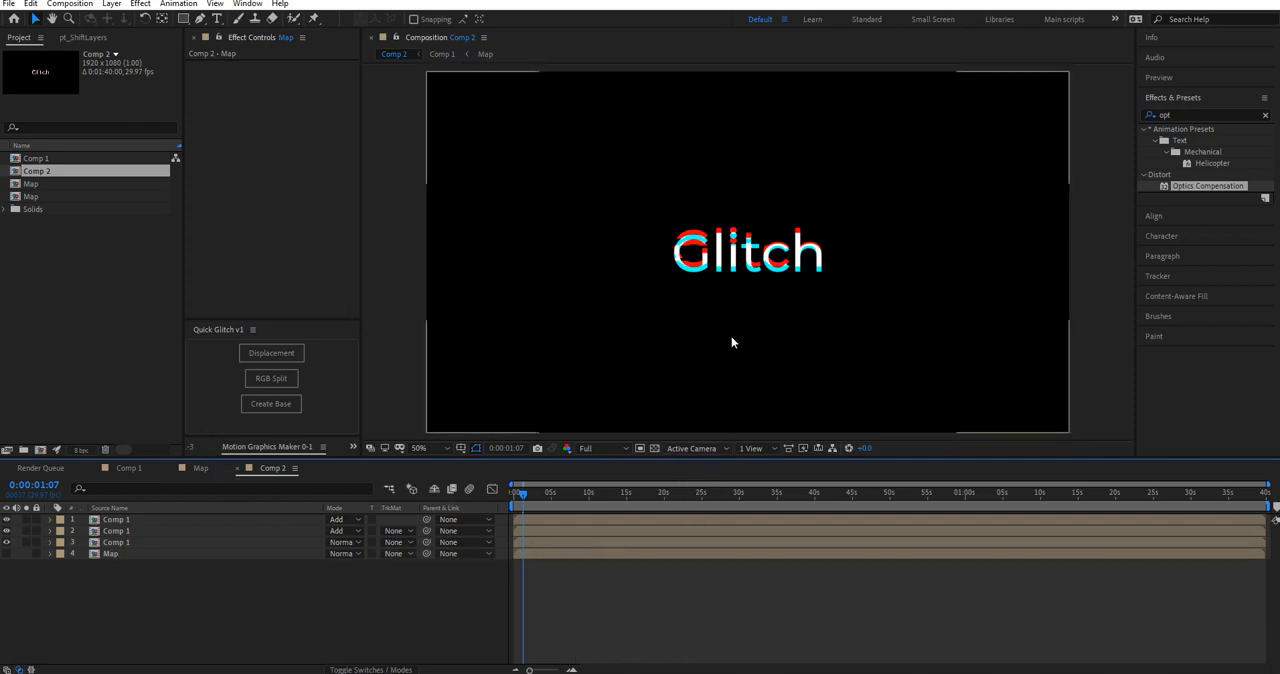
drag(523, 497, 511, 498)
key(space)
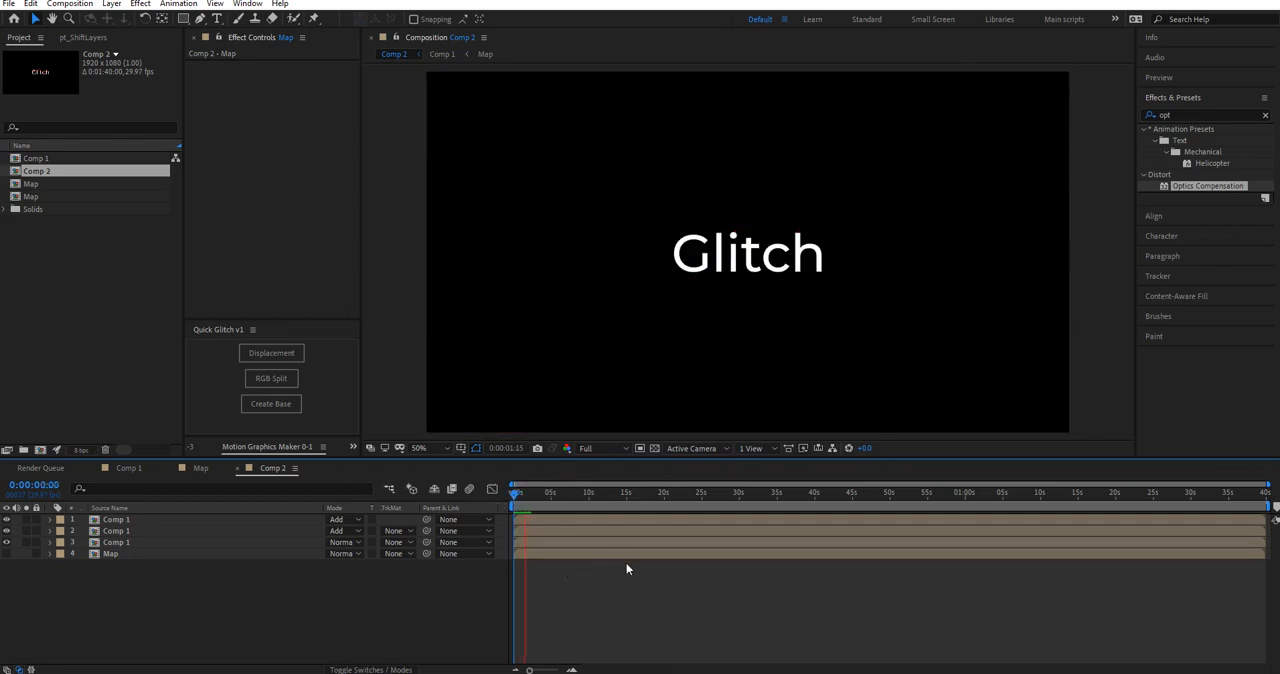
Step: Replace the horizontal and vertical displacement expressions of the bottom Comp 1 layer with wiggle(2,10)
click(620, 542)
key(e)
key(e)
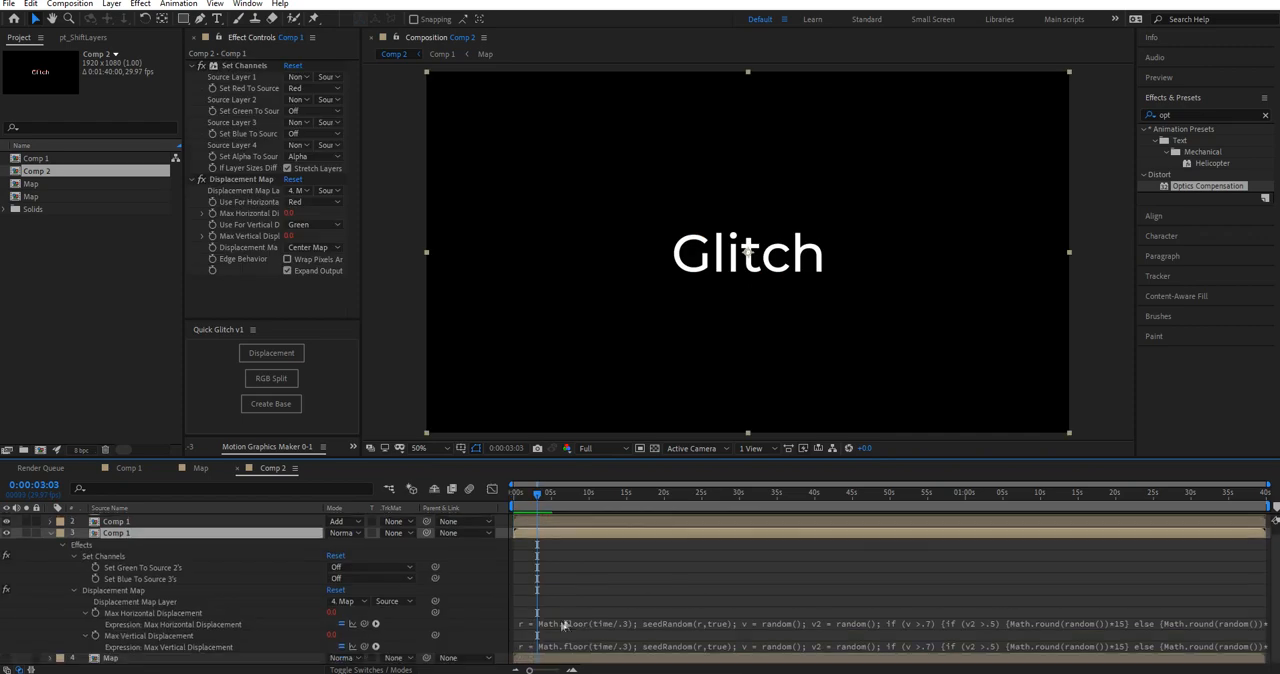
click(561, 618)
key(BackSpace)
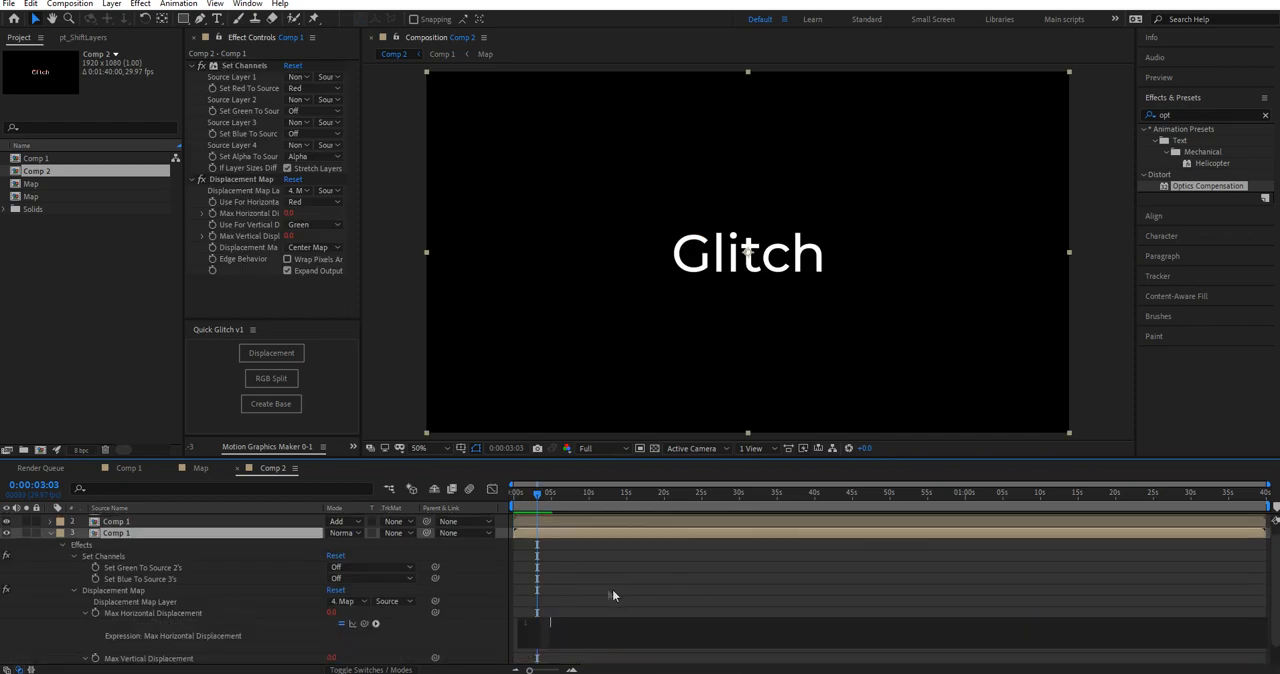
text(wiggl(1))
key(BackSpace)
text(,10)
click(587, 609)
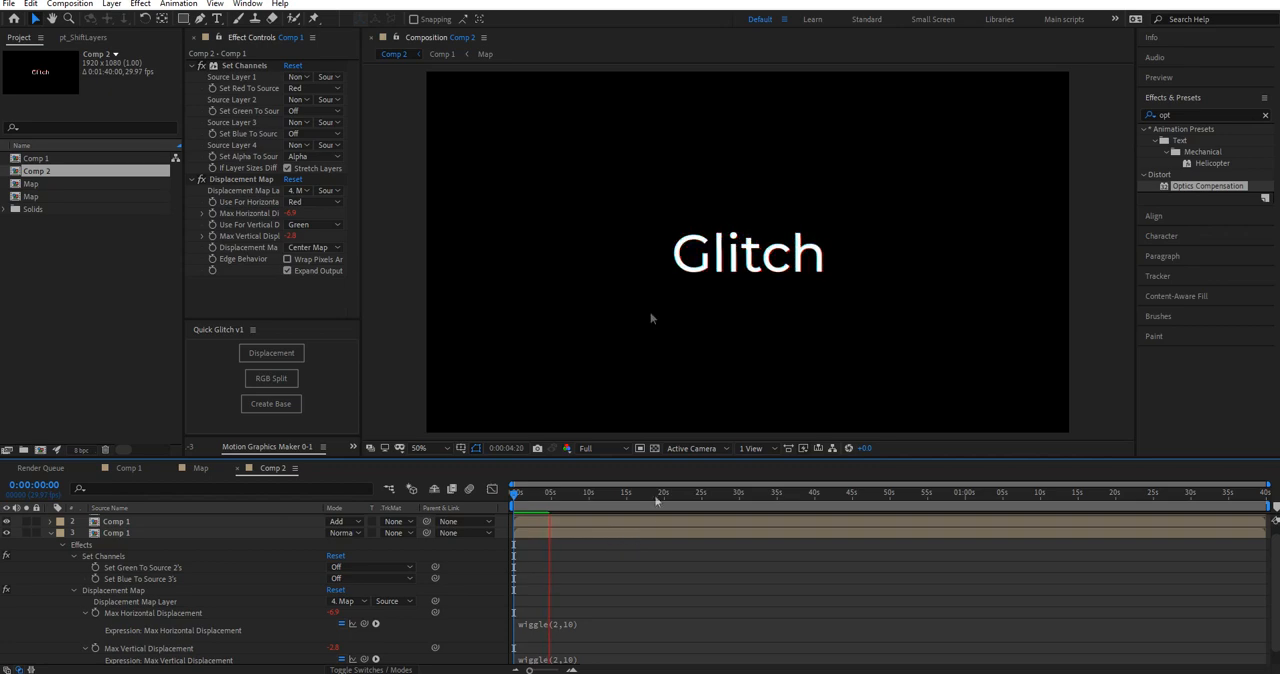
Step: Check the wiggling colour fringes at about two seconds and collapse the Set Channels and Displacement Map settings
drag(532, 503, 527, 504)
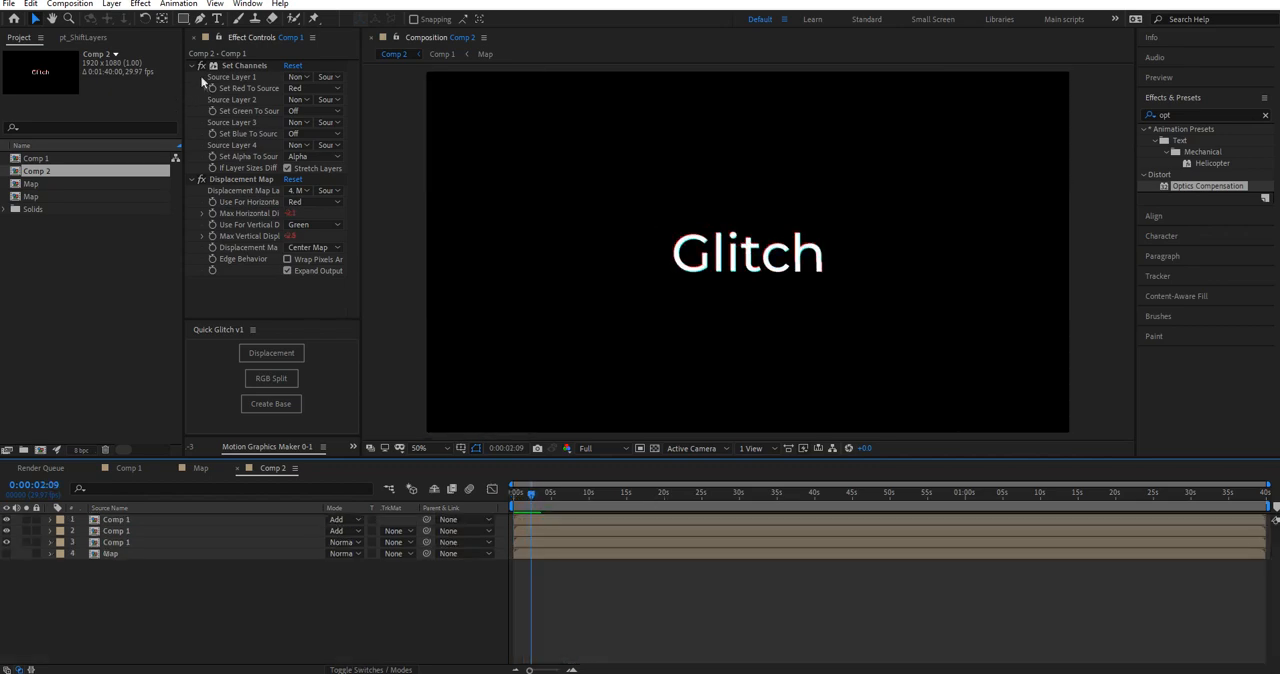
click(191, 65)
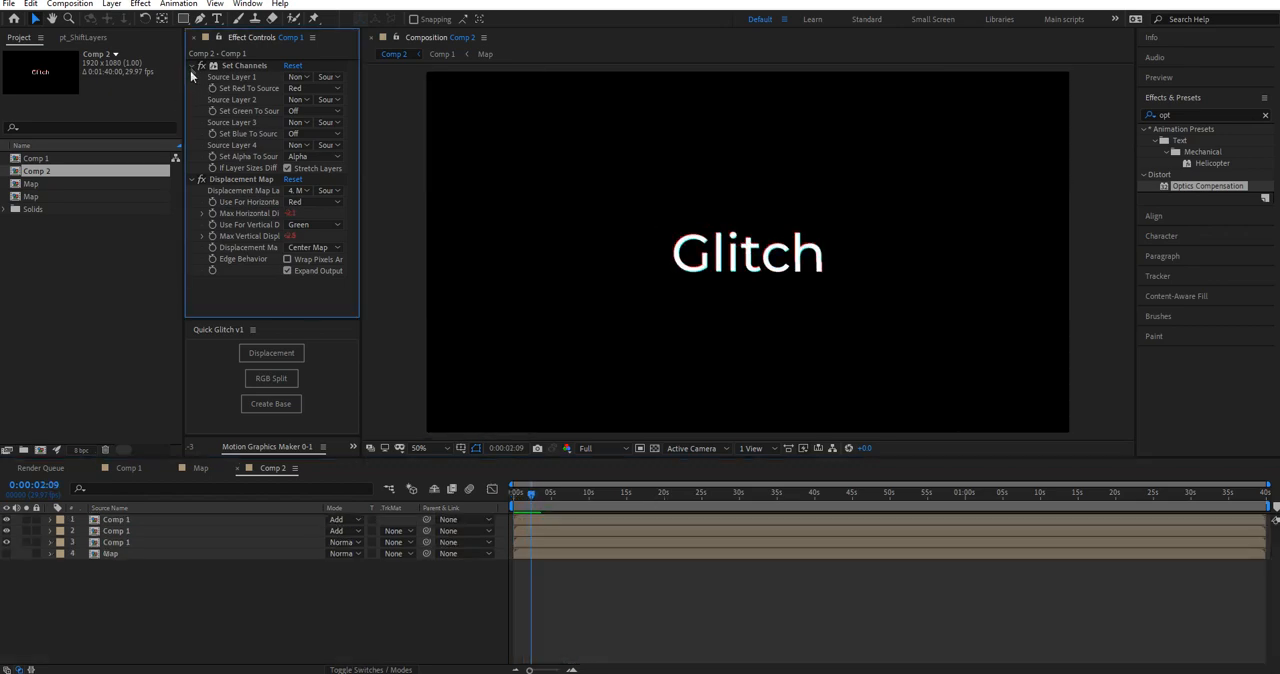
click(191, 77)
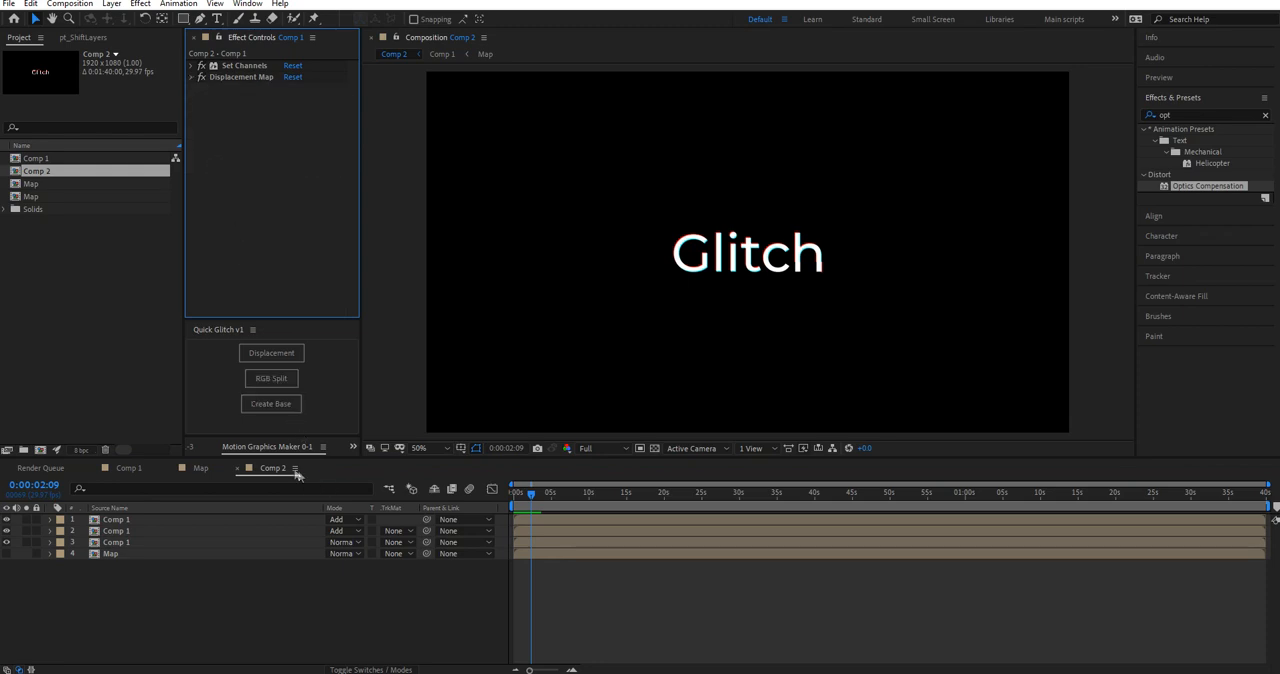
Step: Generate a Base composition with Quick Glitch's Create Base, then open and preview it
click(291, 408)
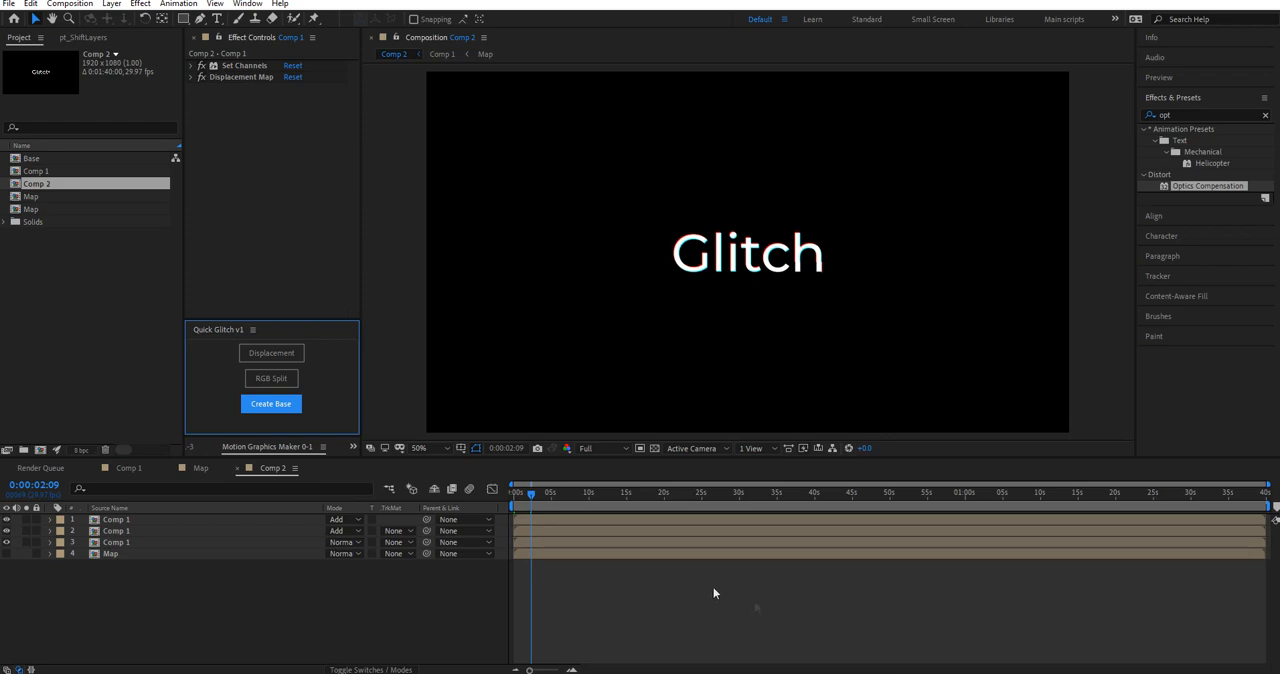
click(99, 290)
double_click(46, 159)
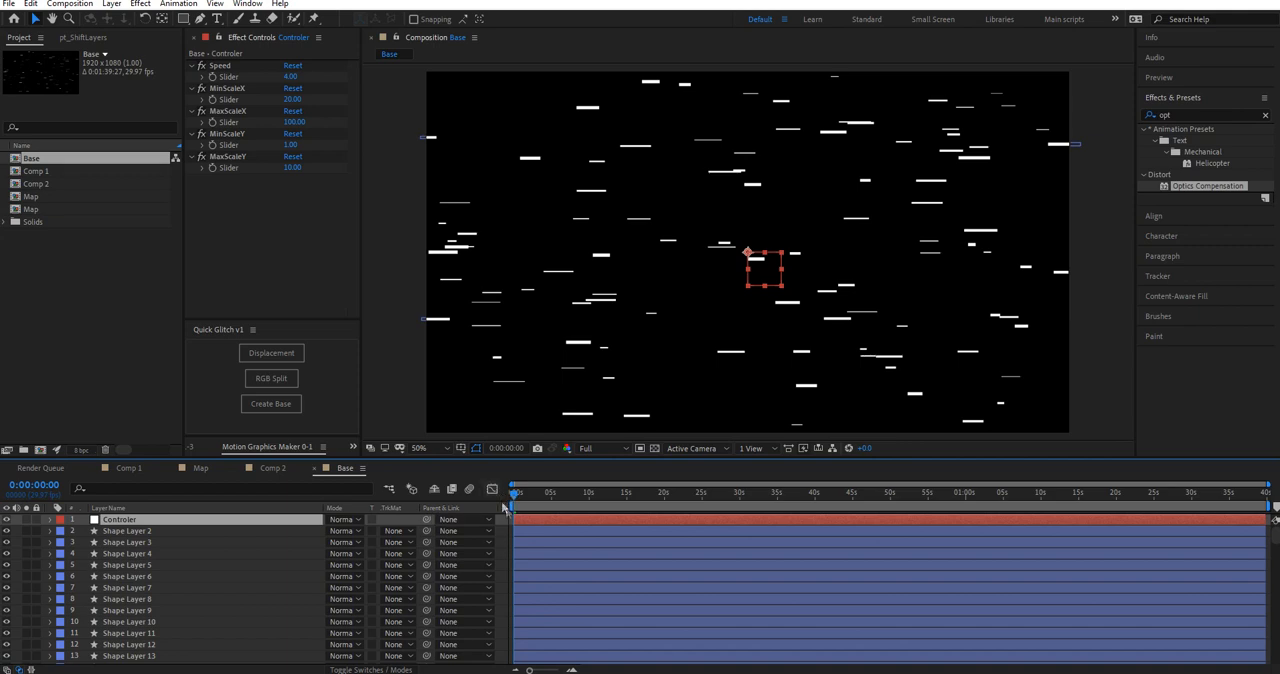
key(space)
Step: Examine the individual shape layers that make up the Base composition, from Shape Layer 2 through the end of the stack
click(128, 533)
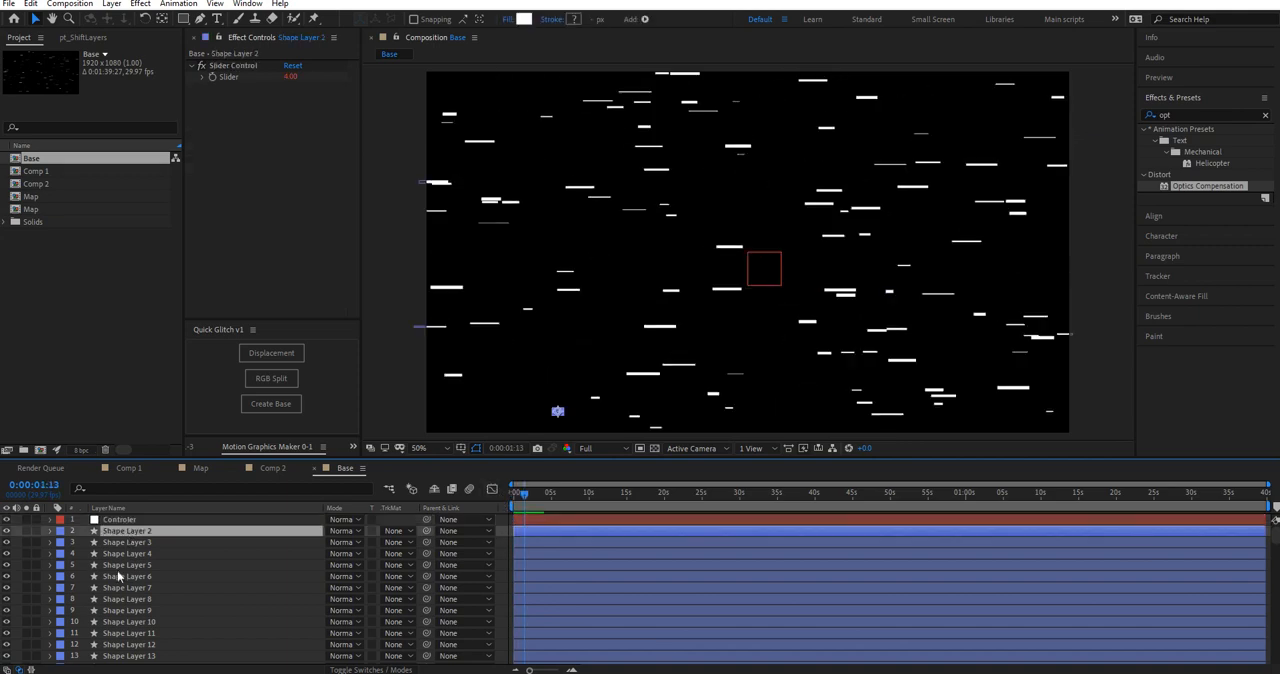
click(117, 566)
click(122, 599)
click(132, 633)
click(148, 566)
click(143, 610)
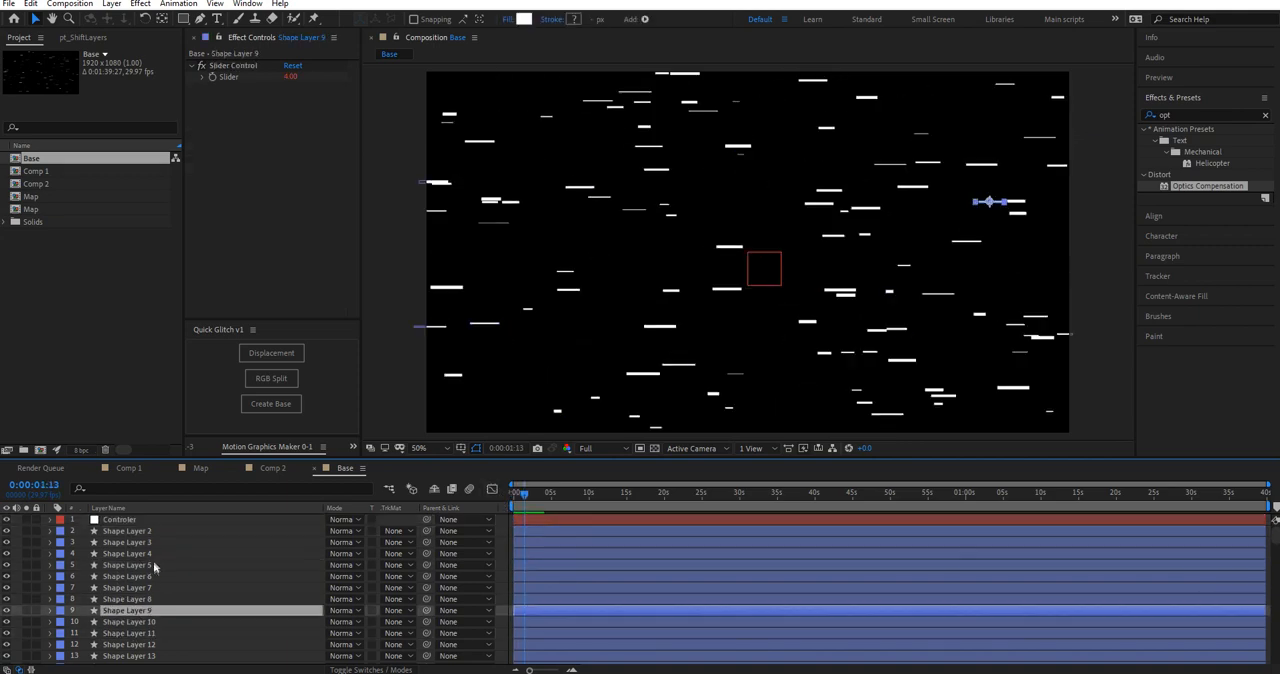
click(150, 543)
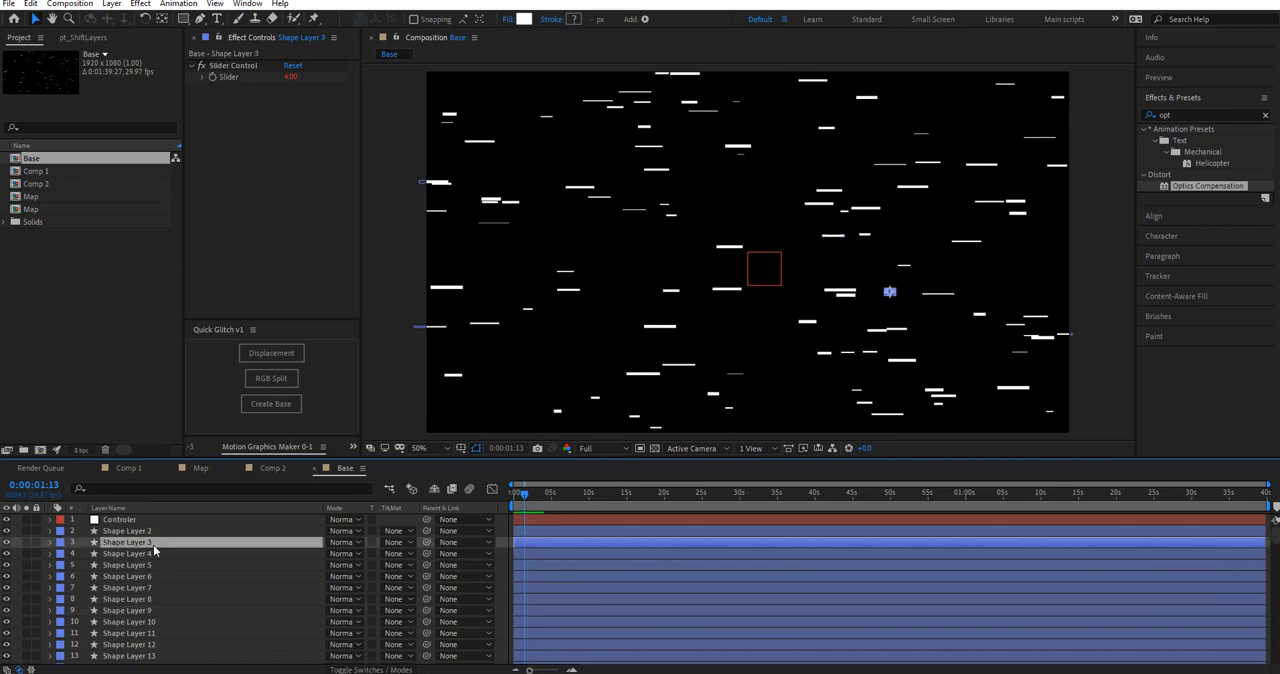
click(155, 530)
scroll(166, 598, down, 3)
scroll(166, 610, down, 10)
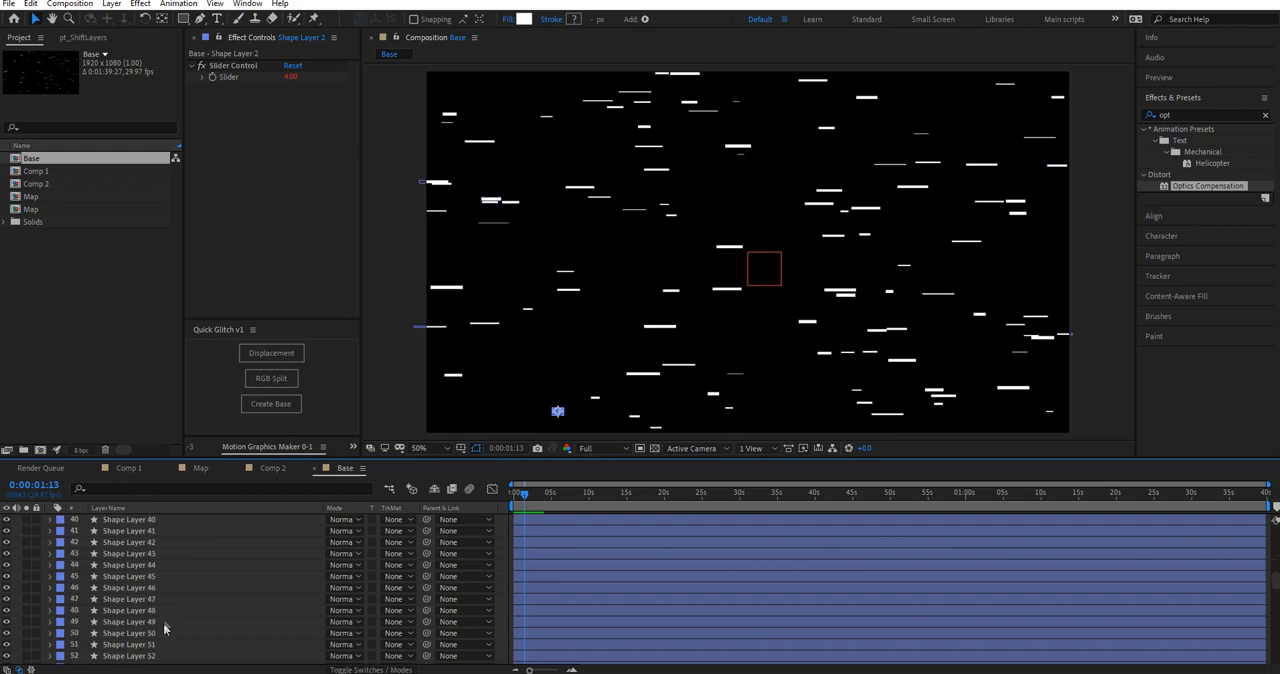
scroll(158, 648, down, 15)
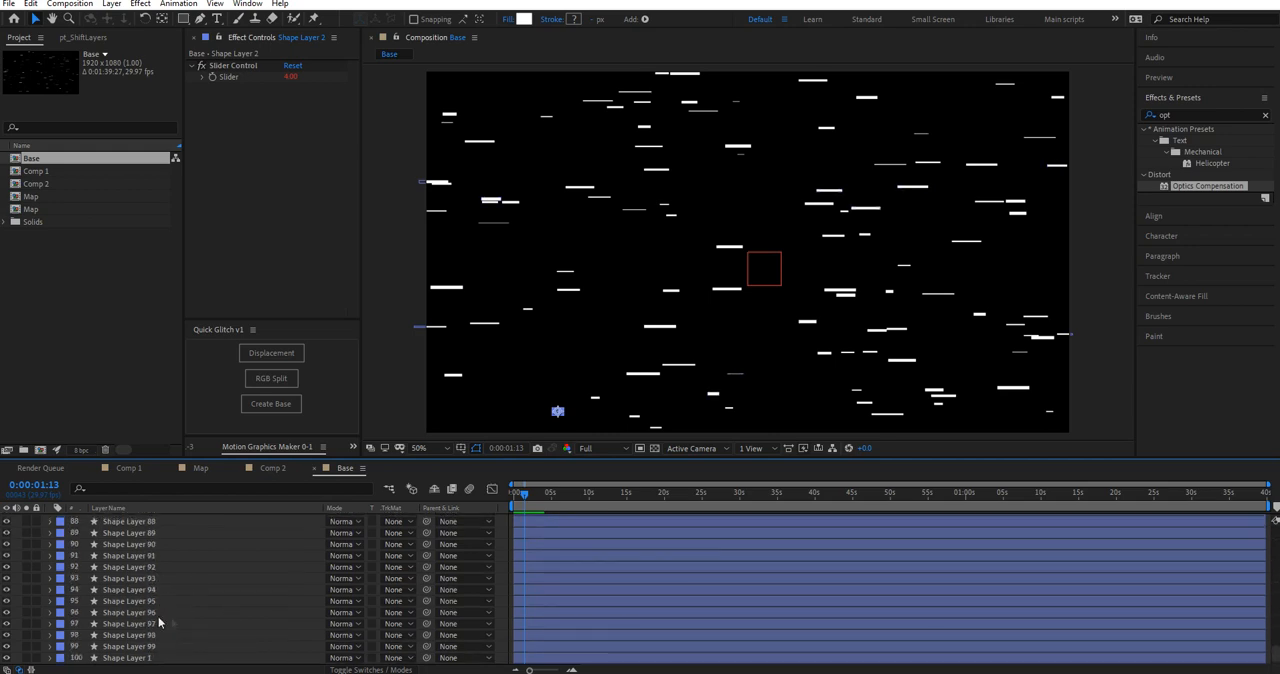
shift+click(168, 646)
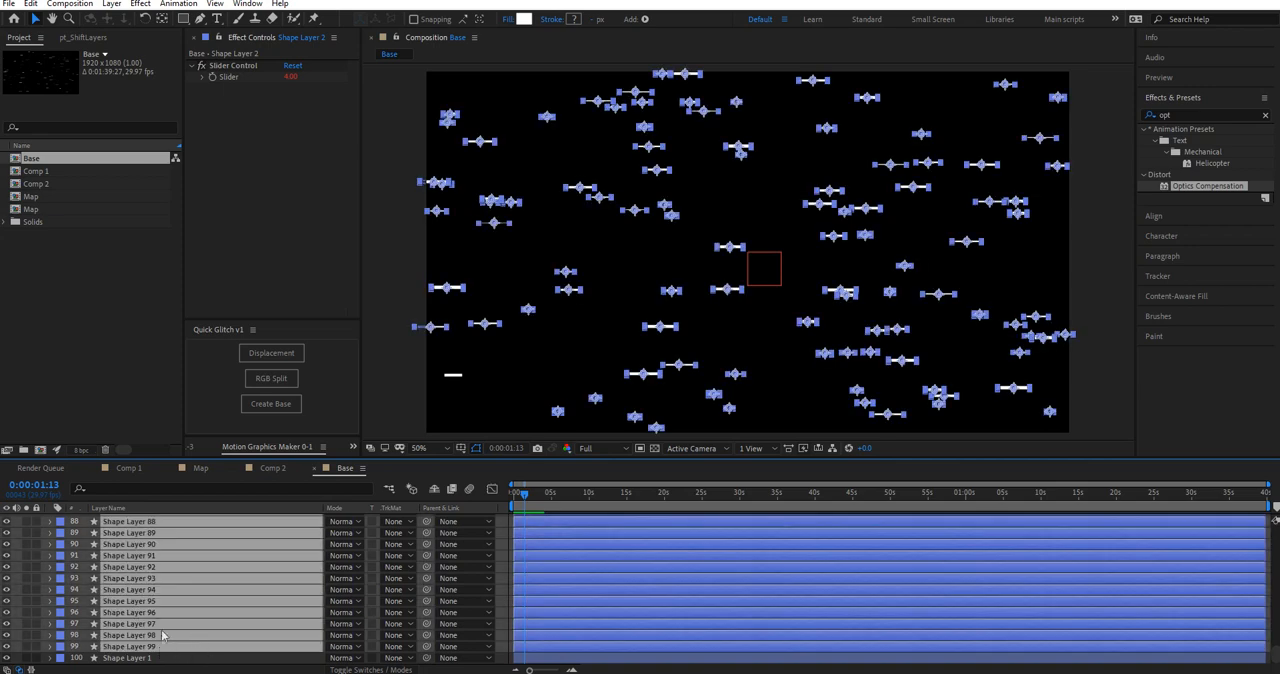
click(174, 657)
scroll(179, 535, up, 20)
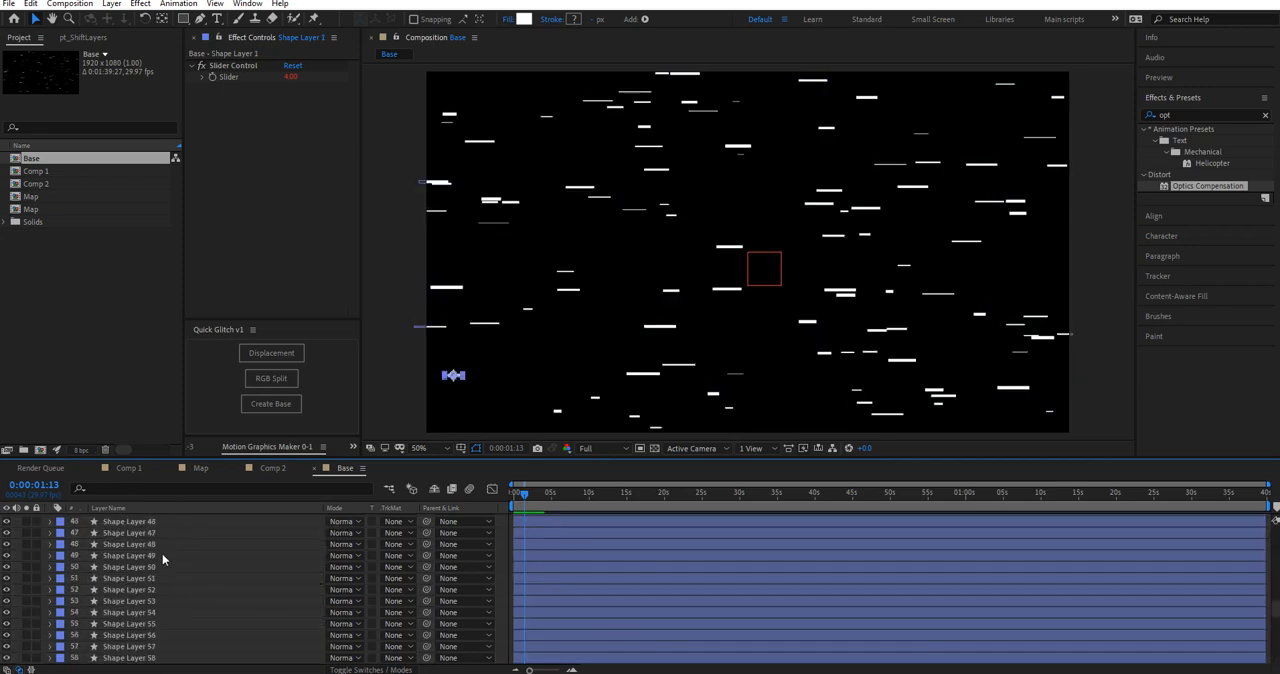
scroll(180, 542, up, 7)
scroll(150, 520, down, 1)
scroll(132, 524, up, 1)
Step: Set the Controler layer's Speed to 10 and preview the Base animation from the start
click(126, 521)
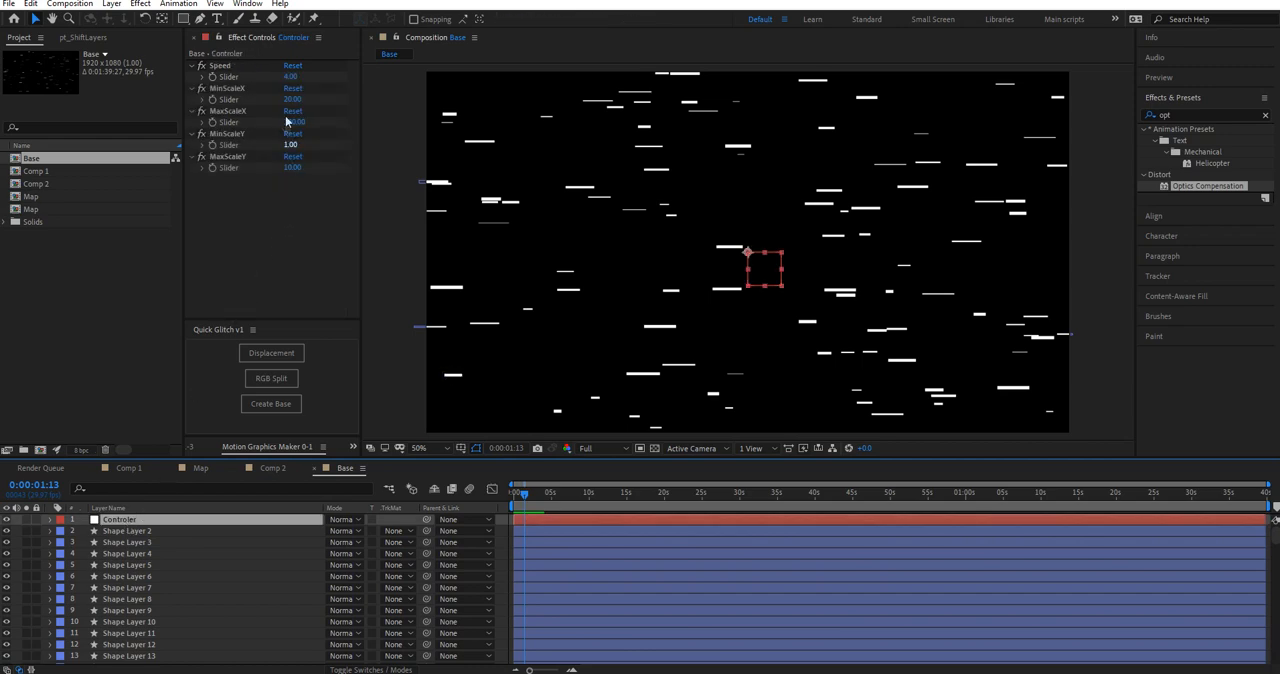
click(291, 77)
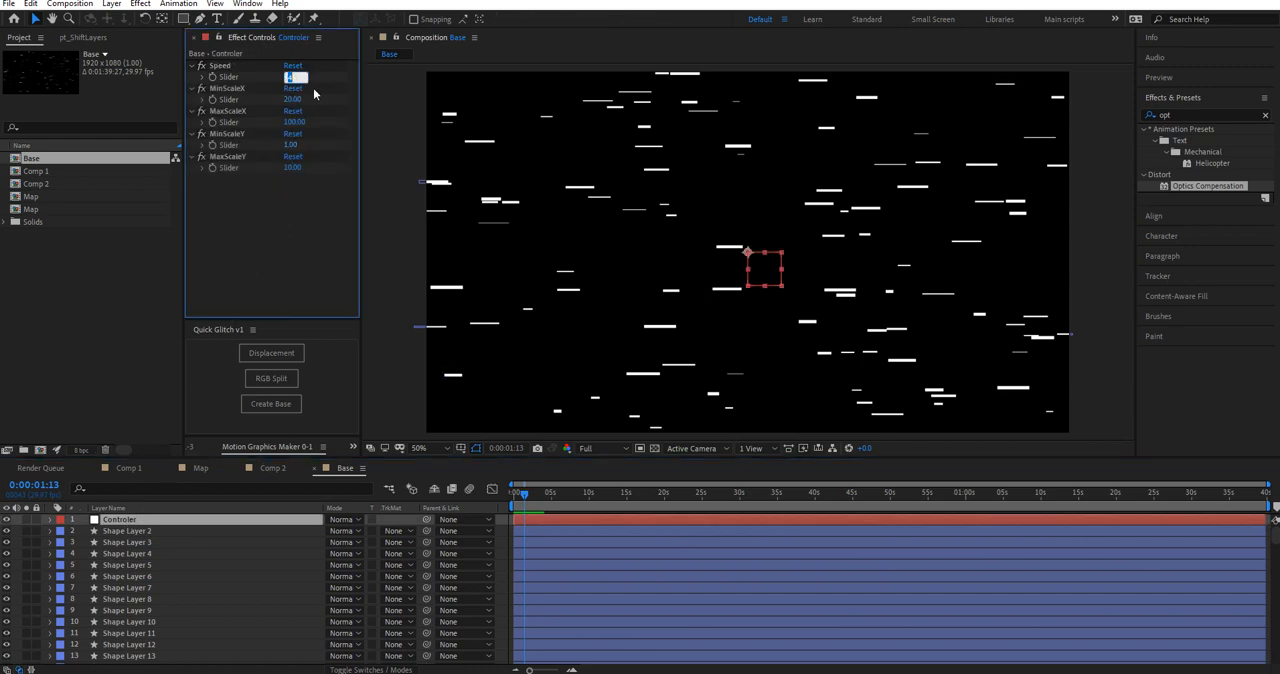
text(10)
key(Return)
drag(525, 499, 478, 502)
key(space)
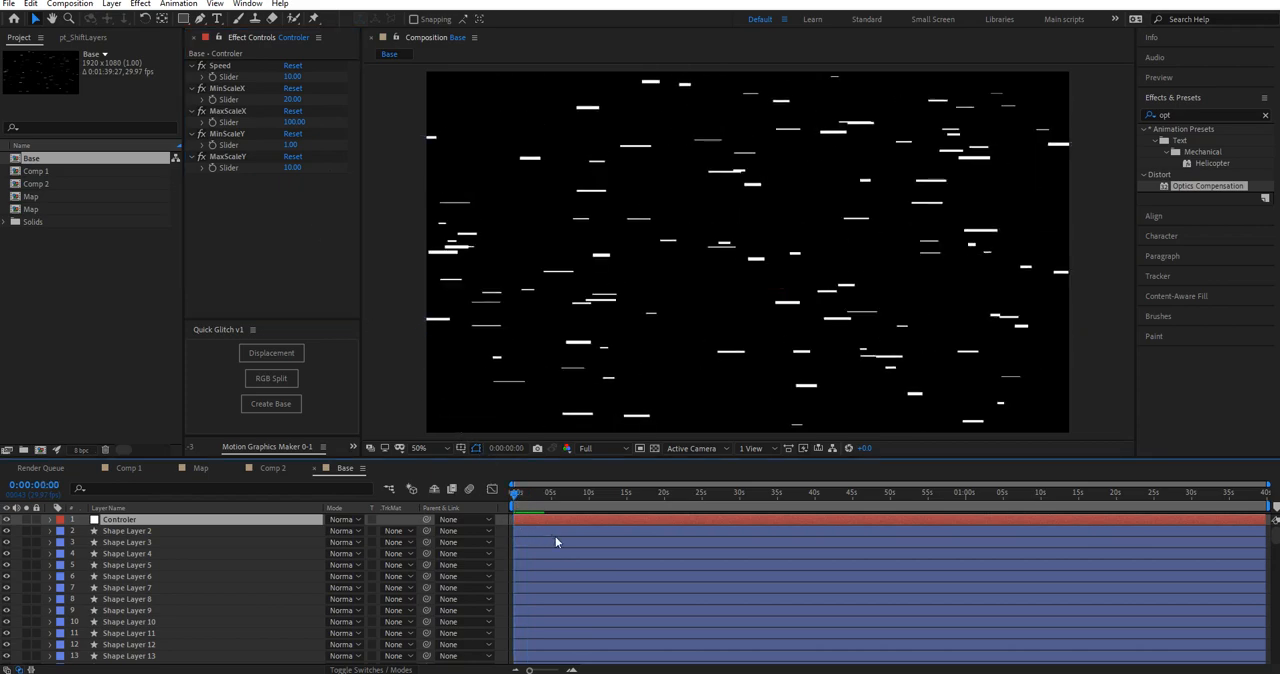
key(space)
Step: Set the Controler layer's Speed to 4, MinScaleX to 50 and MaxScaleX to 200
click(294, 77)
text(4)
key(Return)
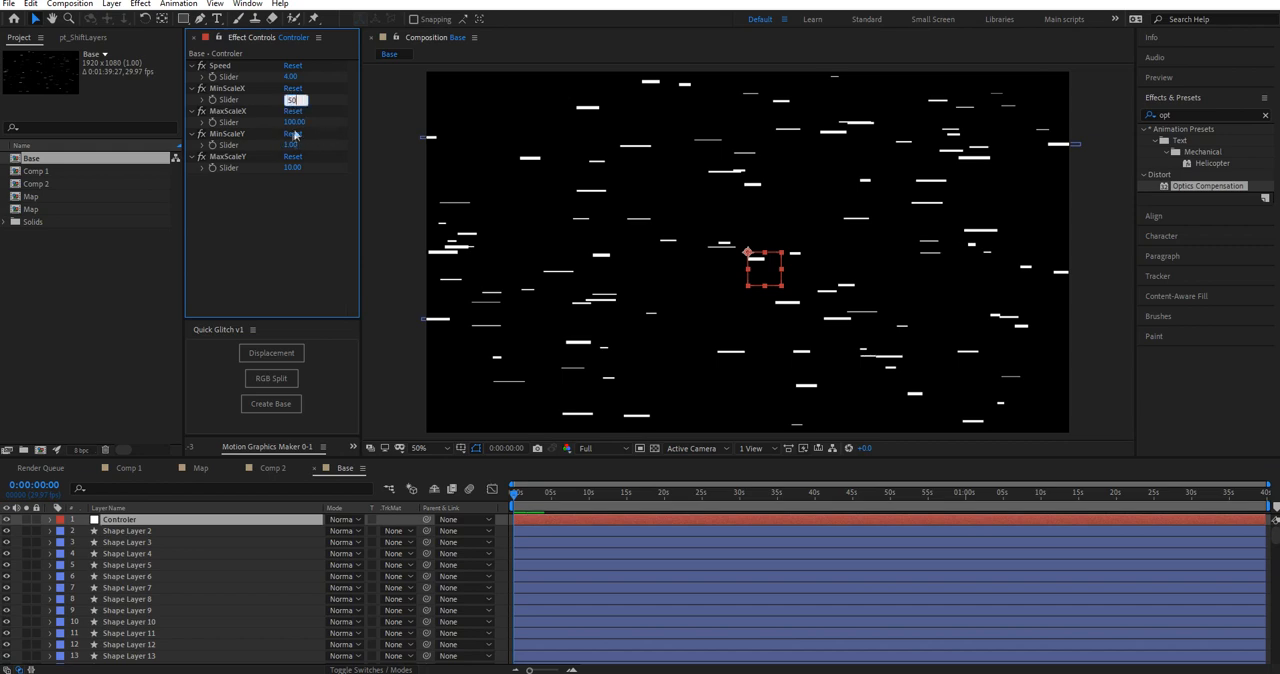
text(50)
click(294, 122)
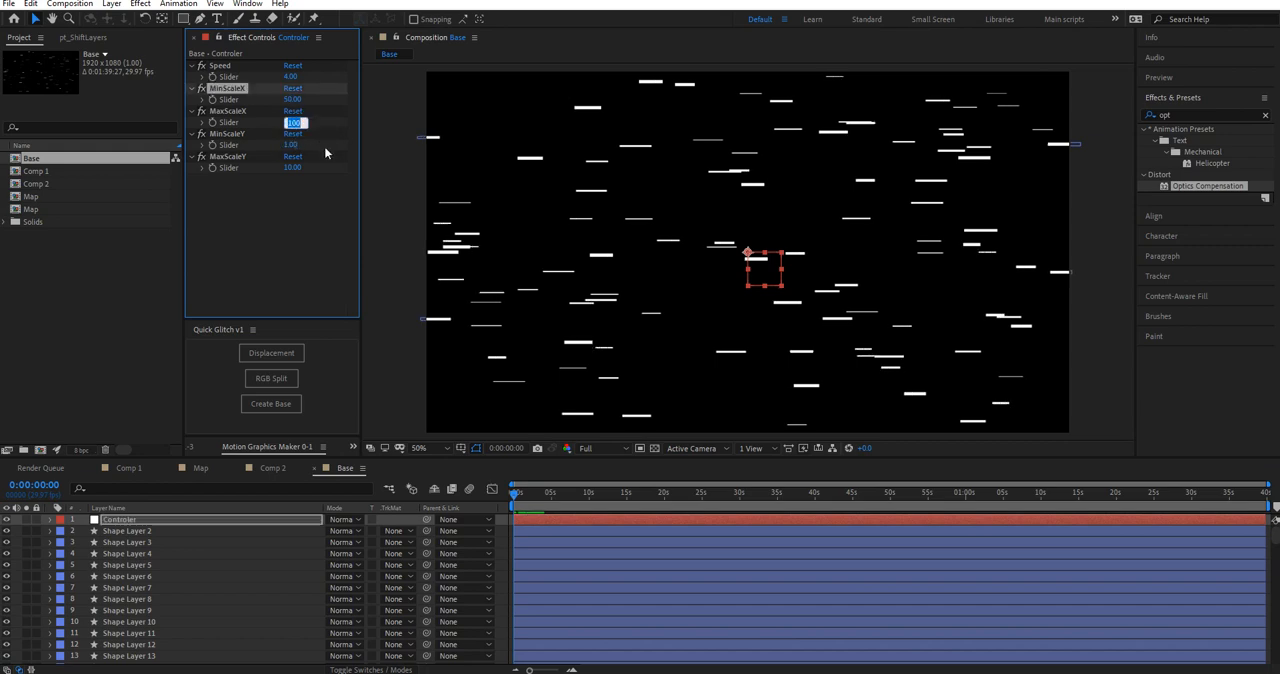
key(Return)
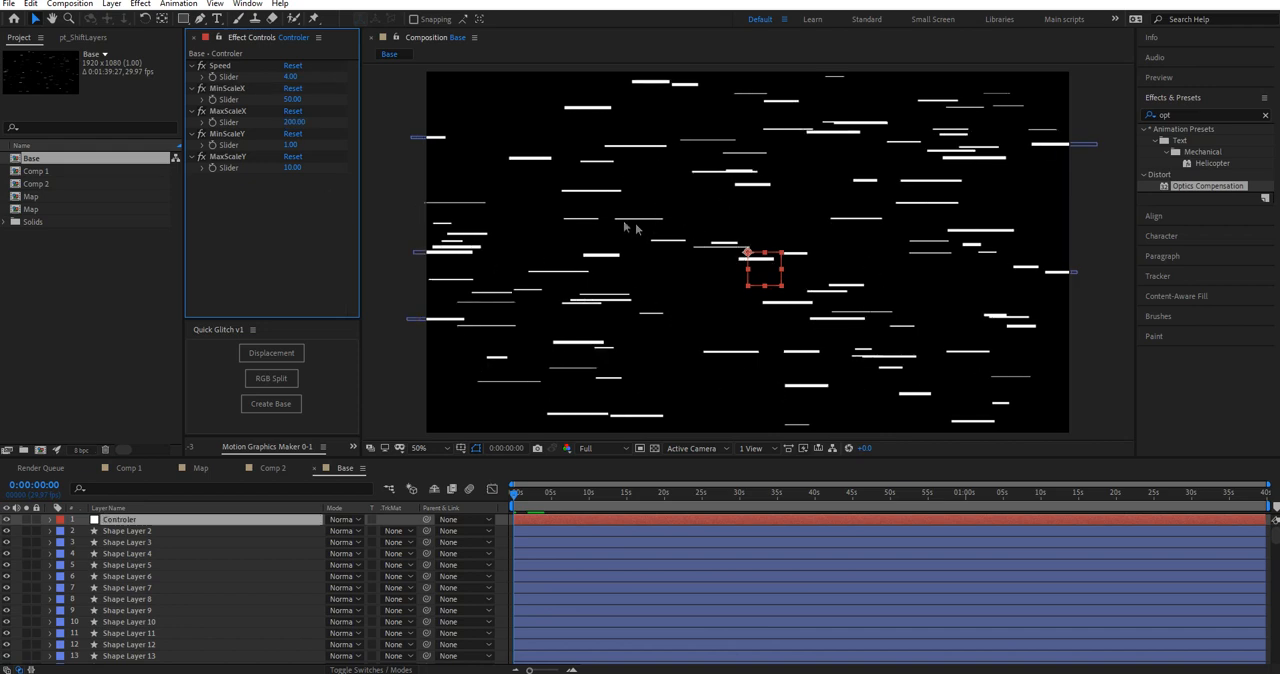
Step: Set the Controler layer's MinScaleY to 20 and MaxScaleY to 70
click(290, 145)
click(293, 169)
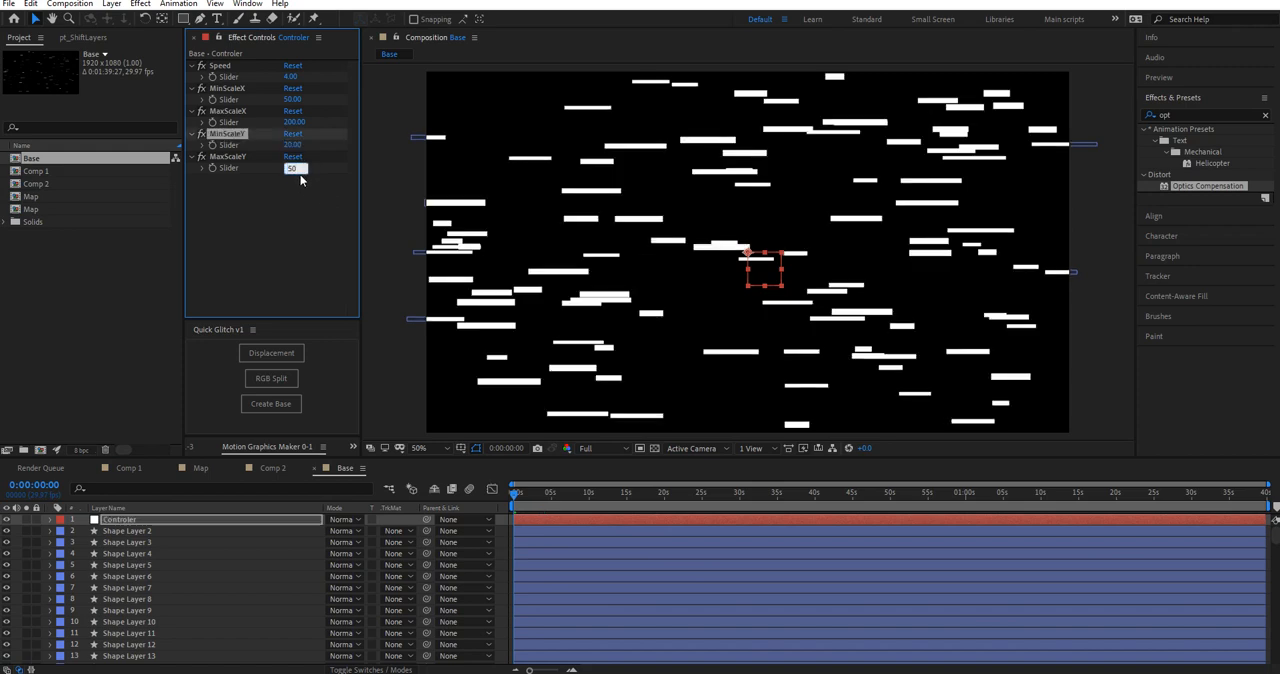
drag(297, 168, 231, 167)
text(70)
key(Return)
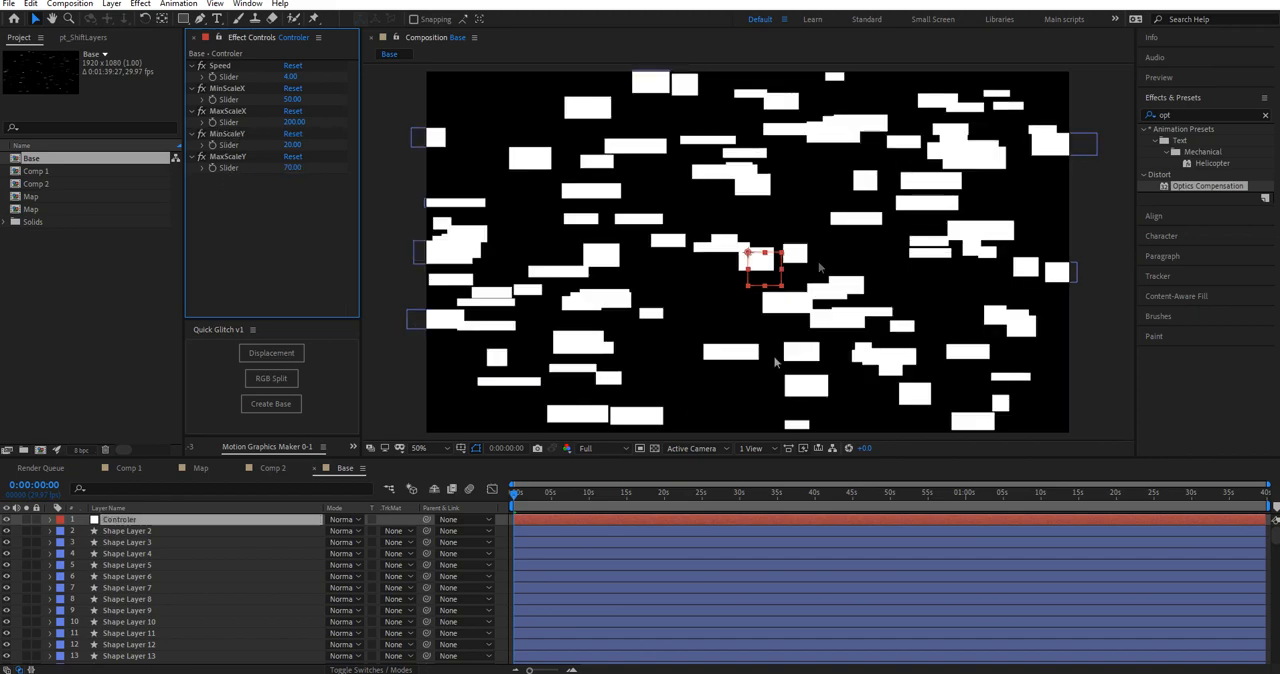
Step: Preview the rescaled blocks of the Base composition from the start
click(500, 502)
key(space)
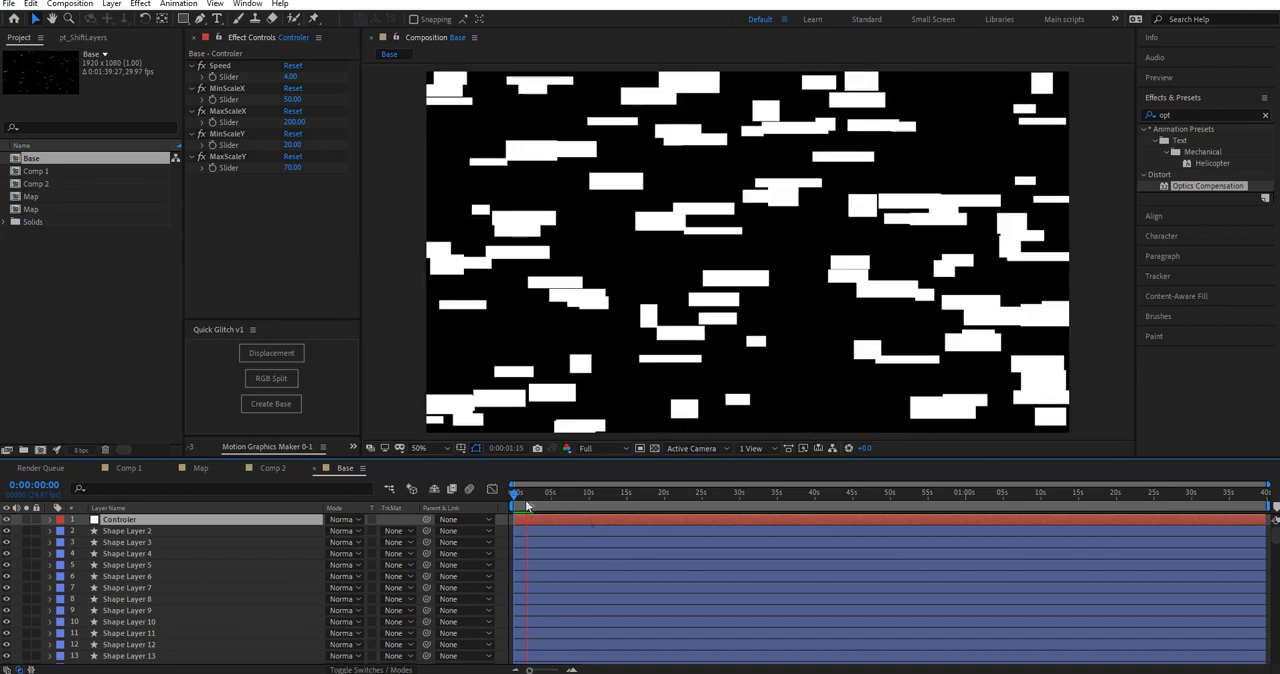
key(space)
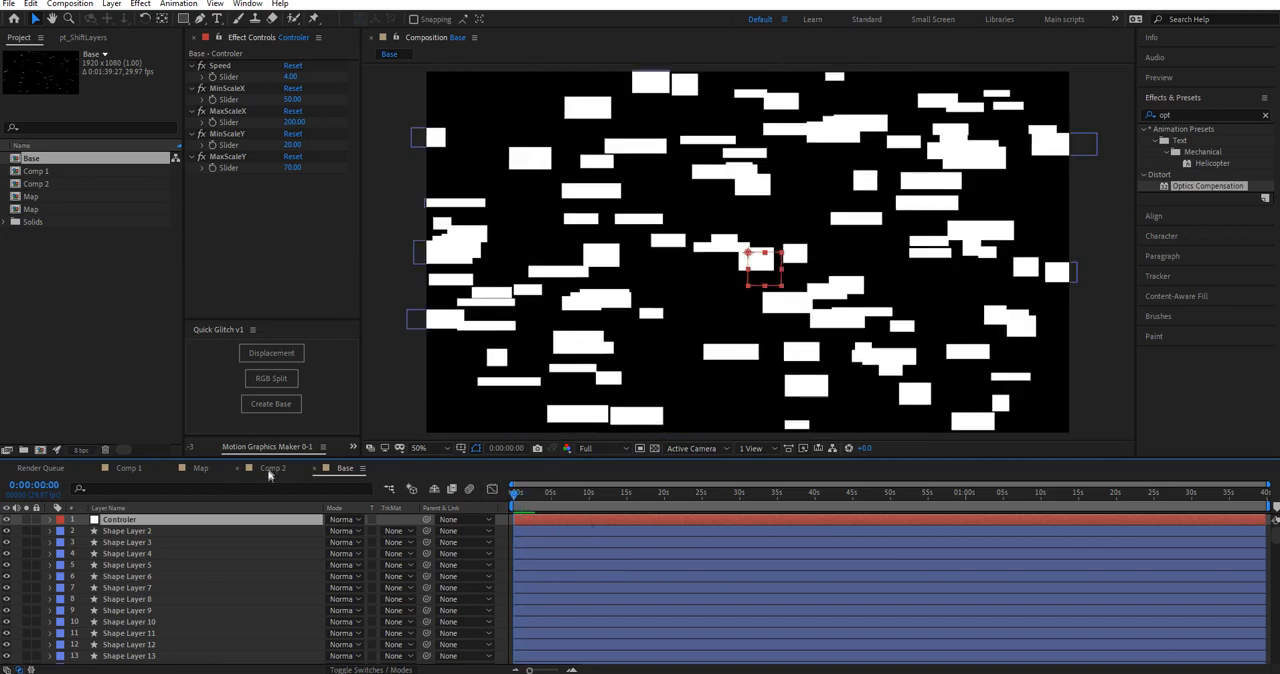
Step: Add the Base composition beneath the other layers in Comp 2 and apply the Quick Glitch displacement to it
click(272, 468)
drag(40, 160, 194, 612)
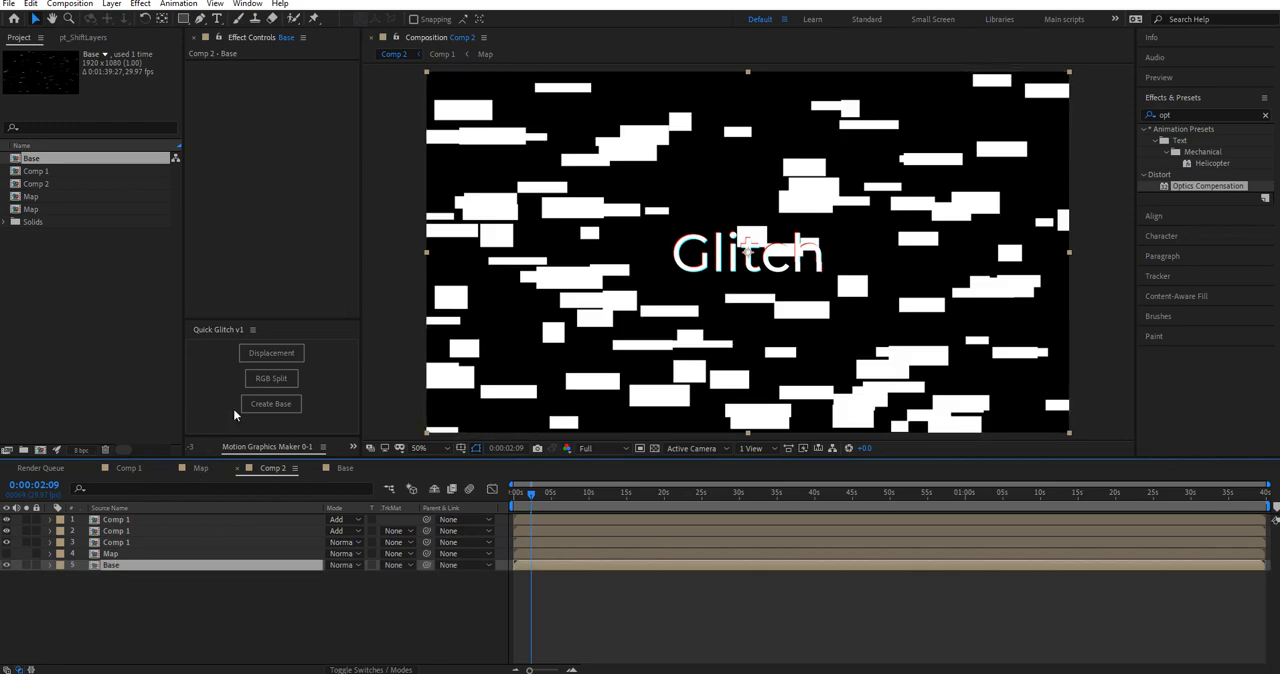
click(266, 354)
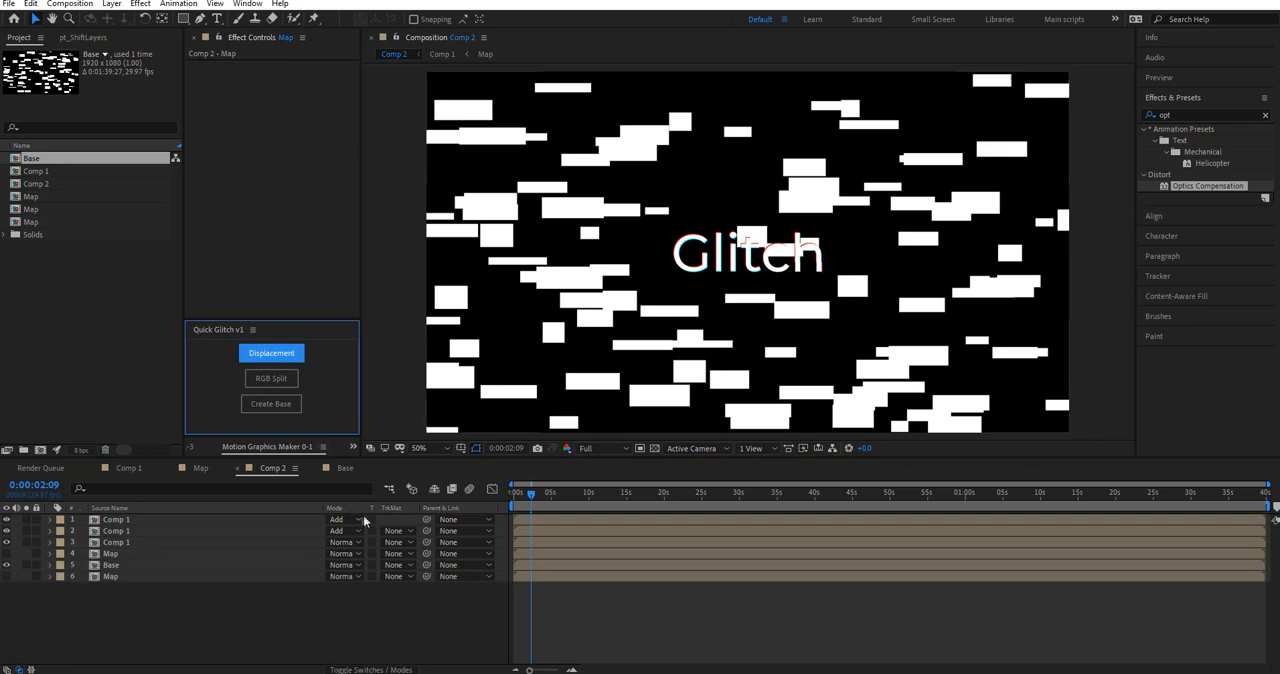
Step: Replace the Base layer's Max Horizontal Displacement expression with wiggle(2,50)
click(96, 567)
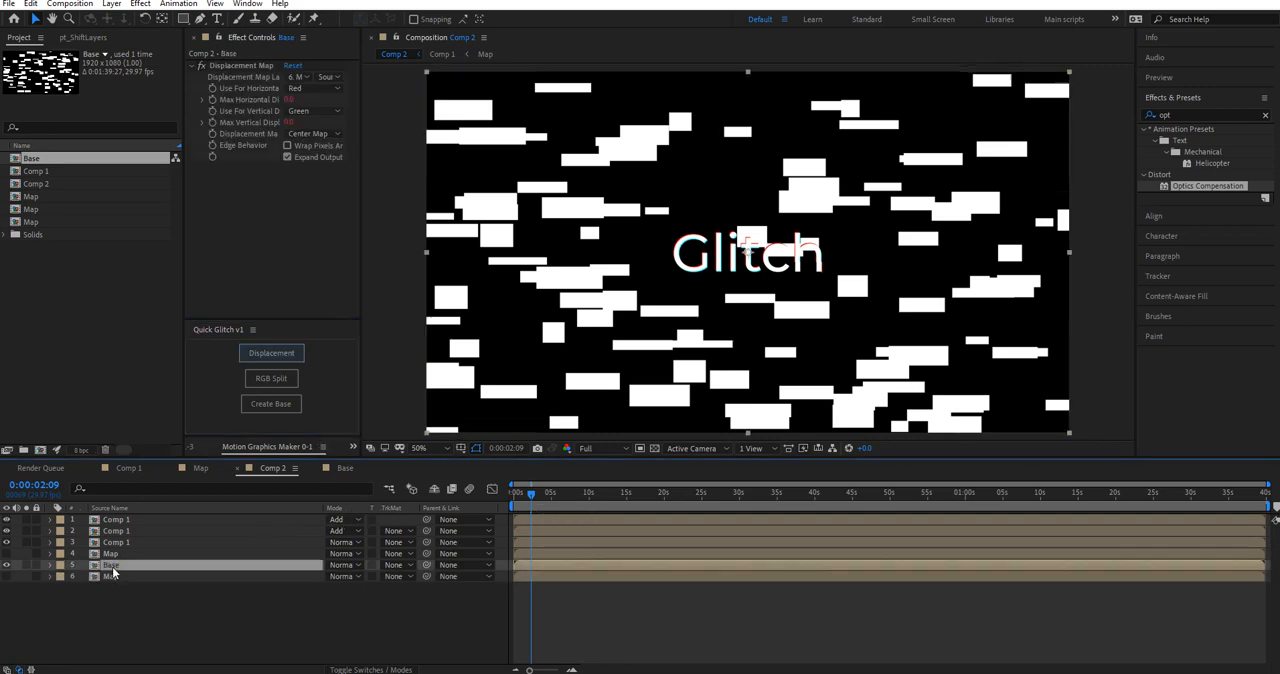
drag(518, 499, 564, 507)
key(u)
key(u)
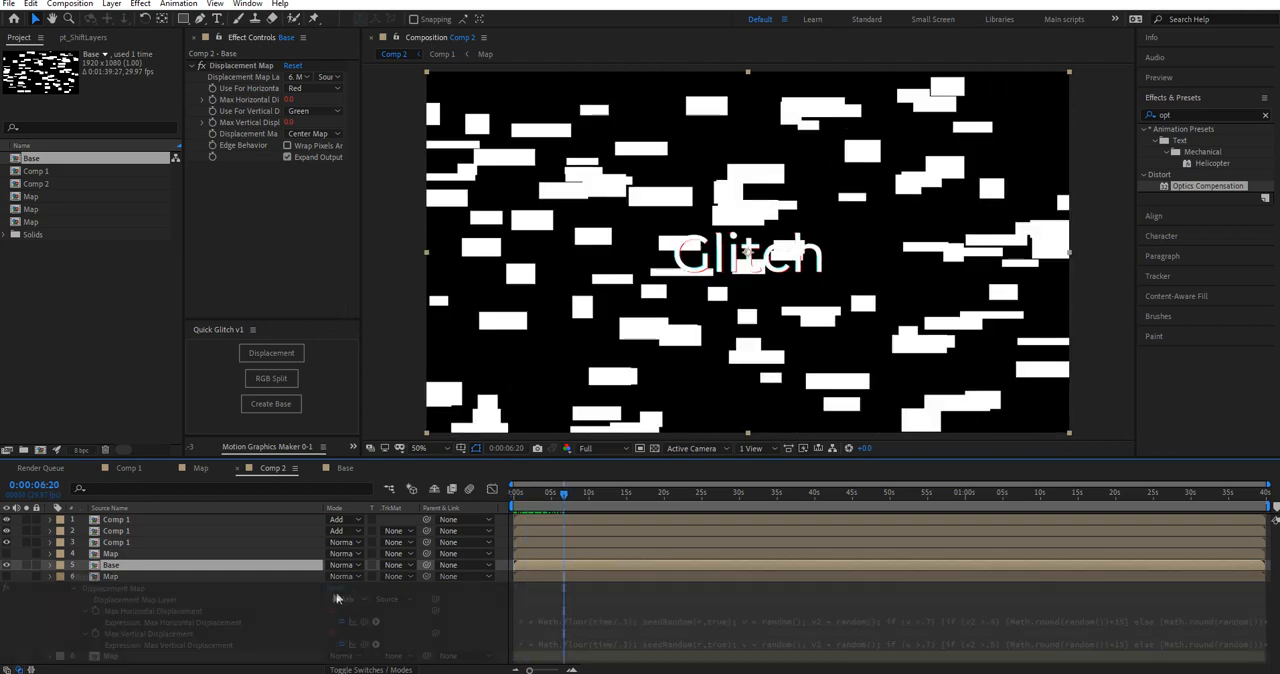
click(563, 622)
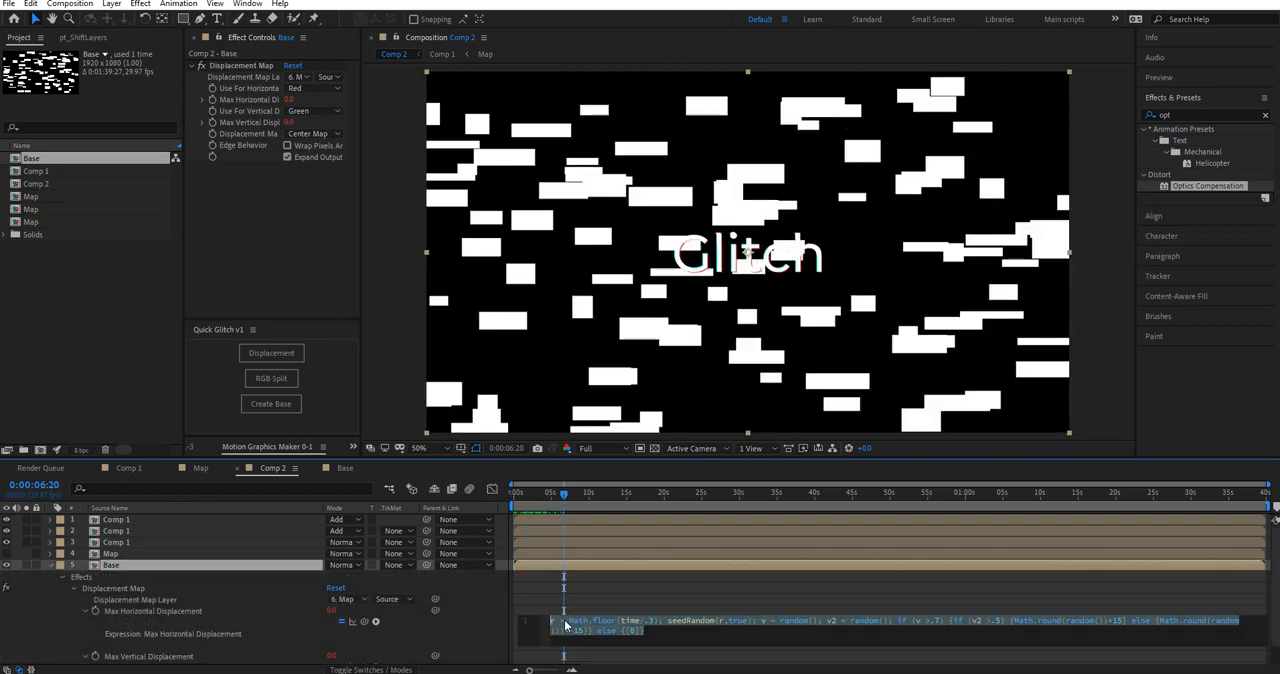
text(wiggle()2,50)
click(587, 594)
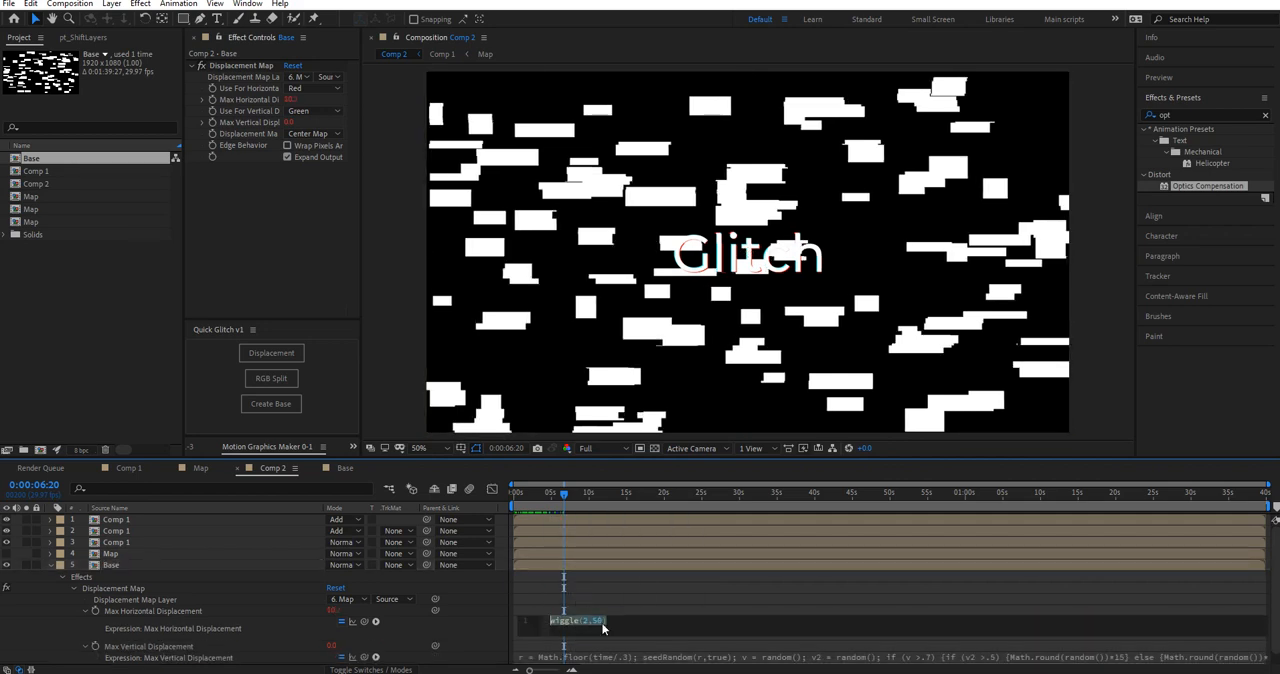
Step: Copy the wiggle(2,50) expression to the Base layer's Max Vertical Displacement and preview Comp 2 from the start
key(ctrl+c)
click(603, 600)
scroll(594, 640, down, 1)
click(592, 647)
key(ctrl+v)
click(594, 588)
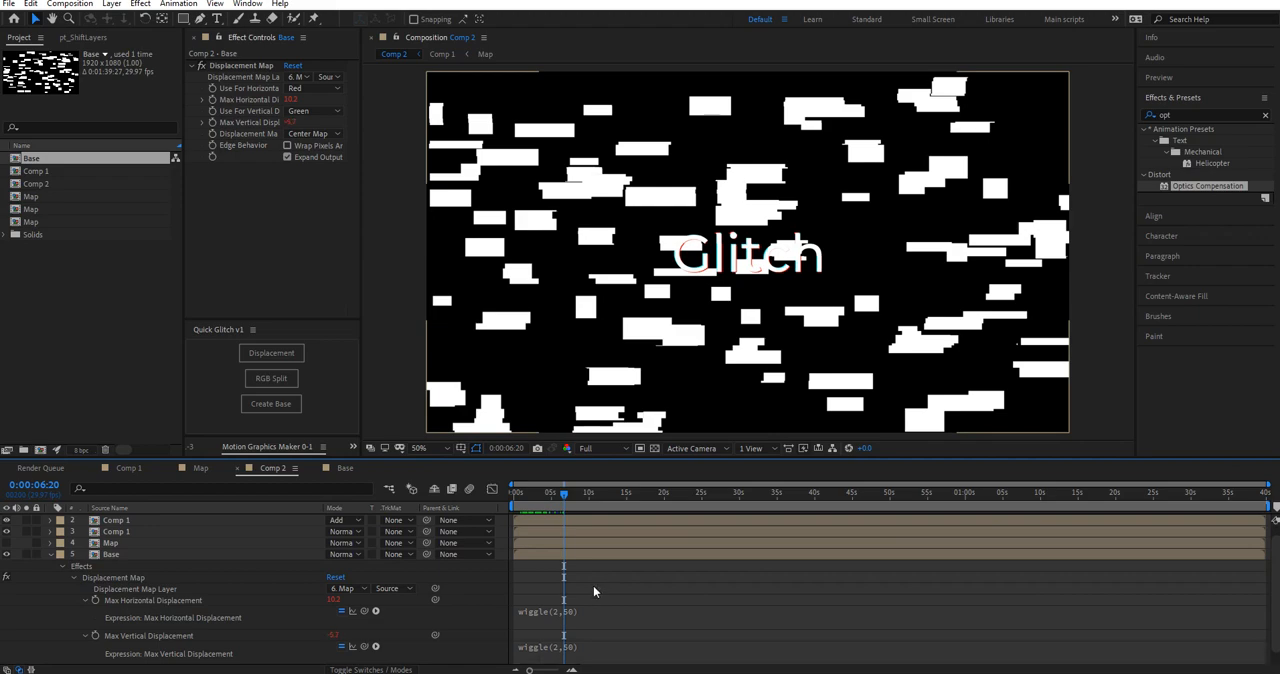
drag(551, 495, 512, 496)
key(space)
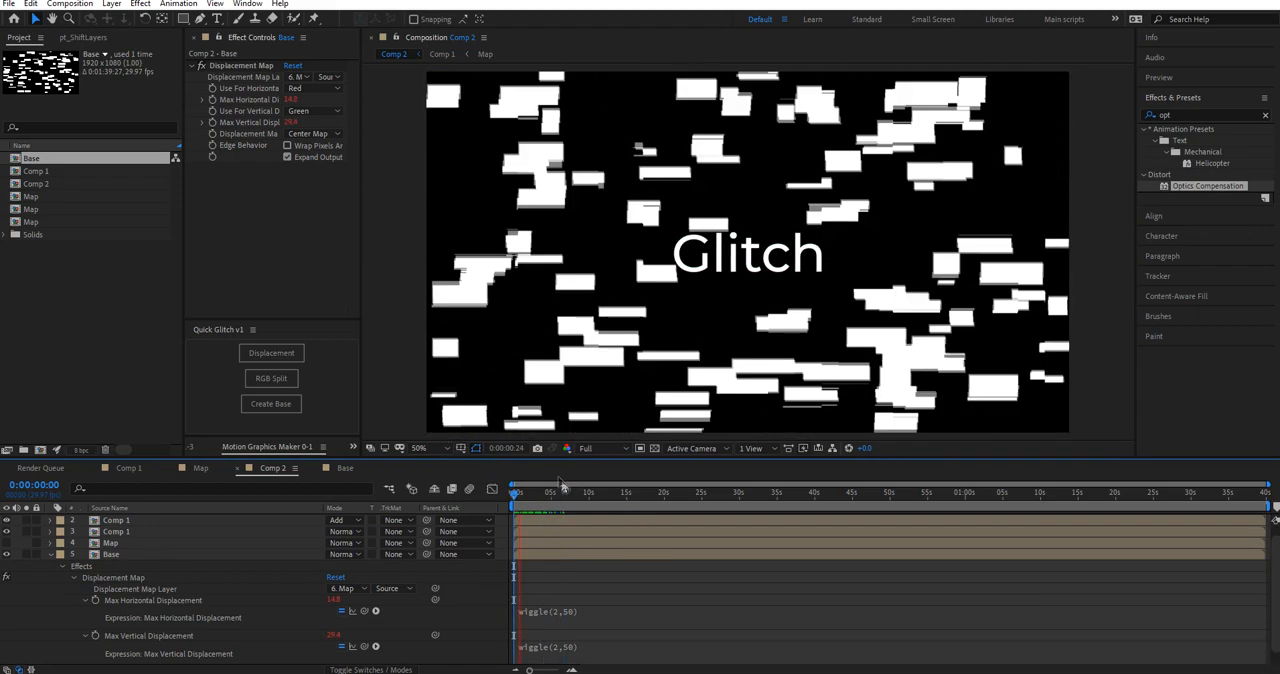
Step: Apply the Quick Glitch RGB split to the Base layer in Comp 2 and preview the result from the start
drag(527, 497, 512, 496)
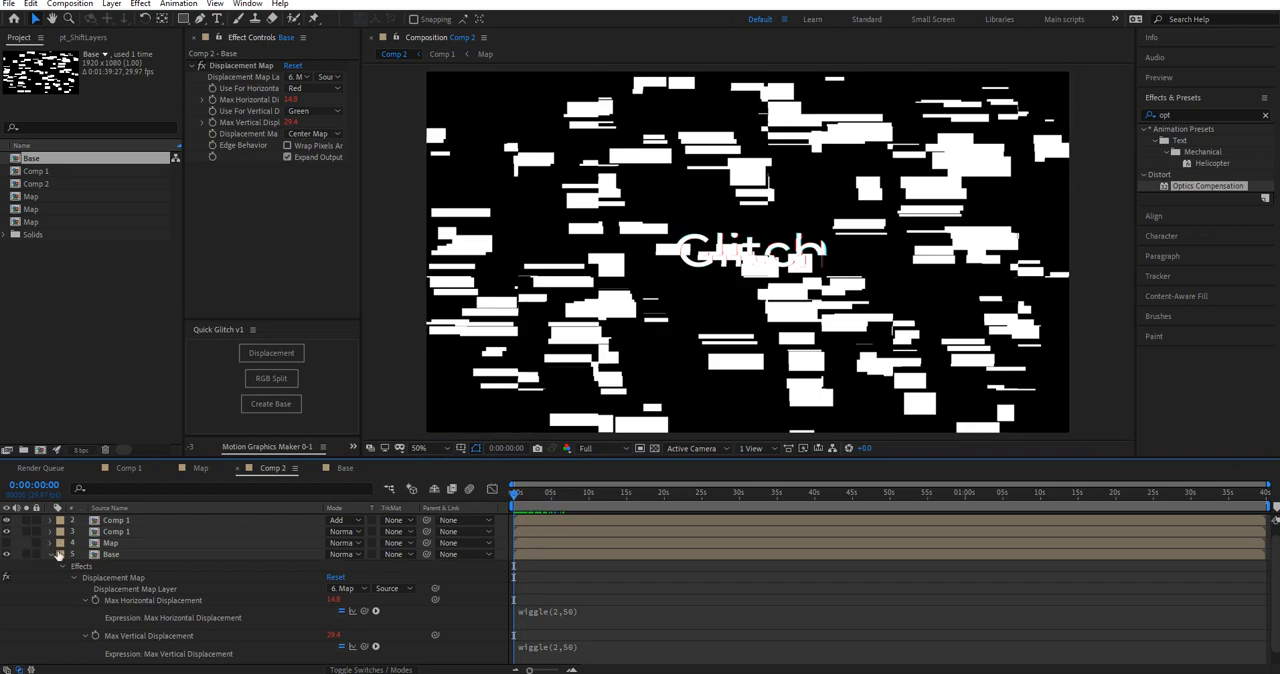
click(51, 555)
click(150, 565)
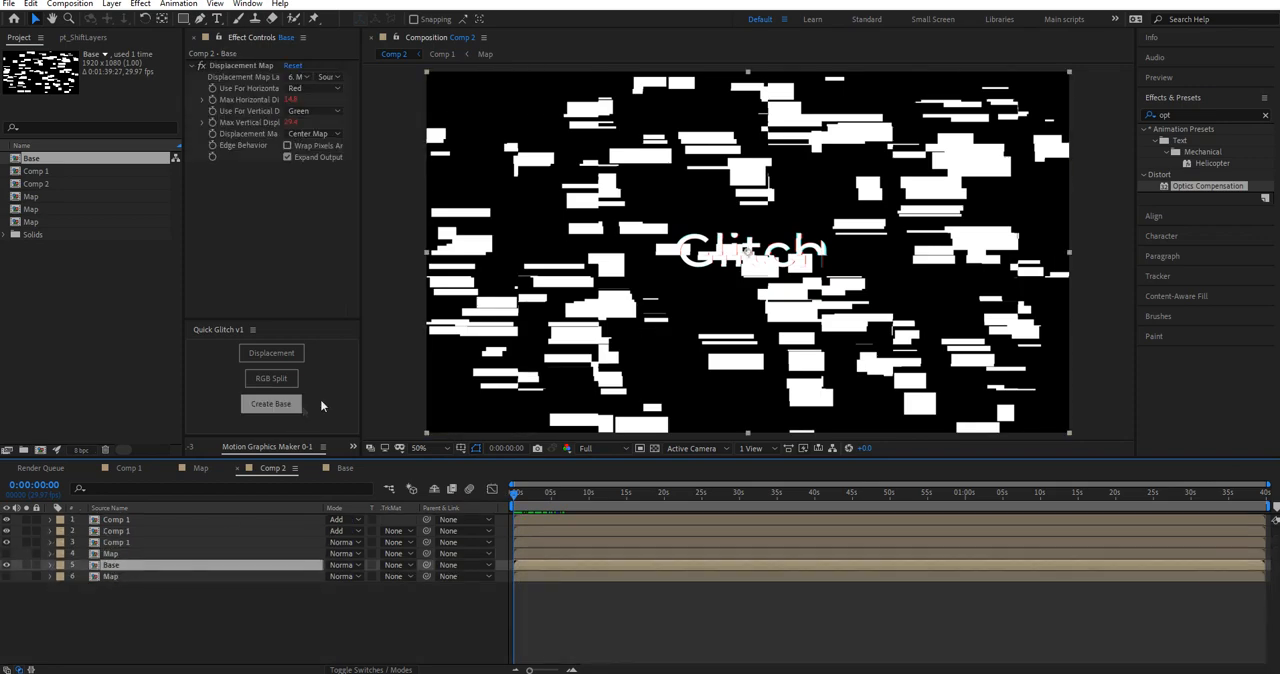
click(271, 378)
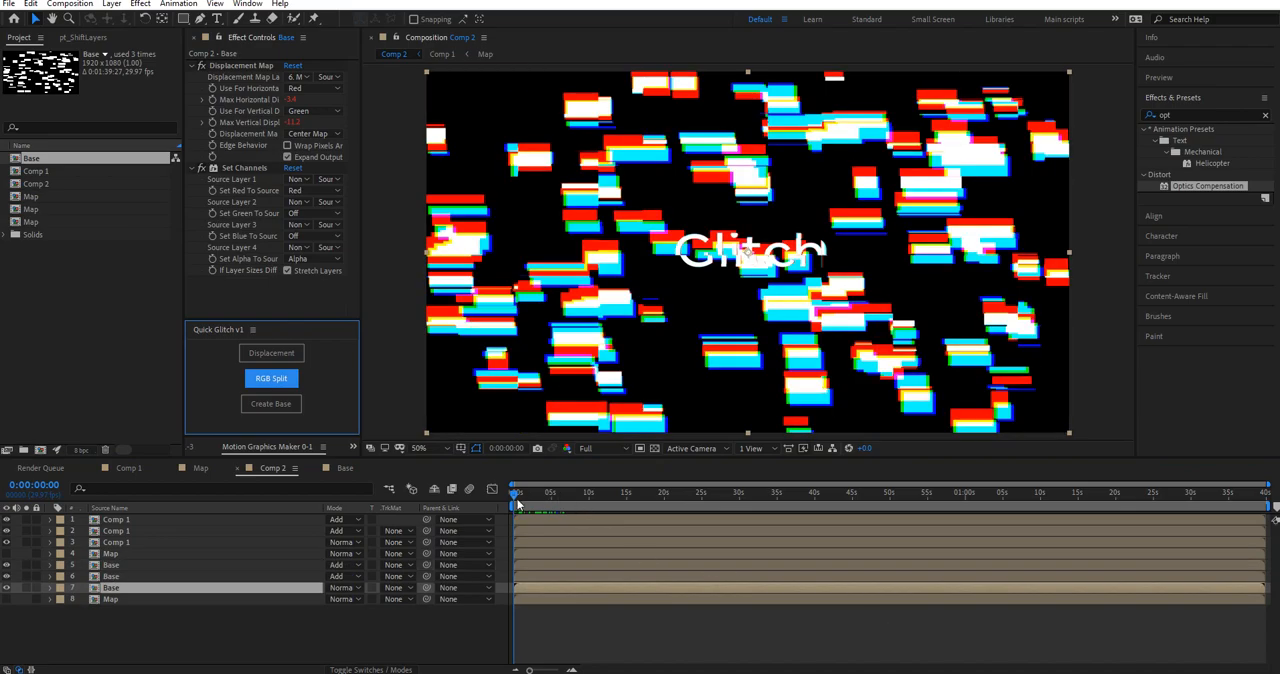
key(space)
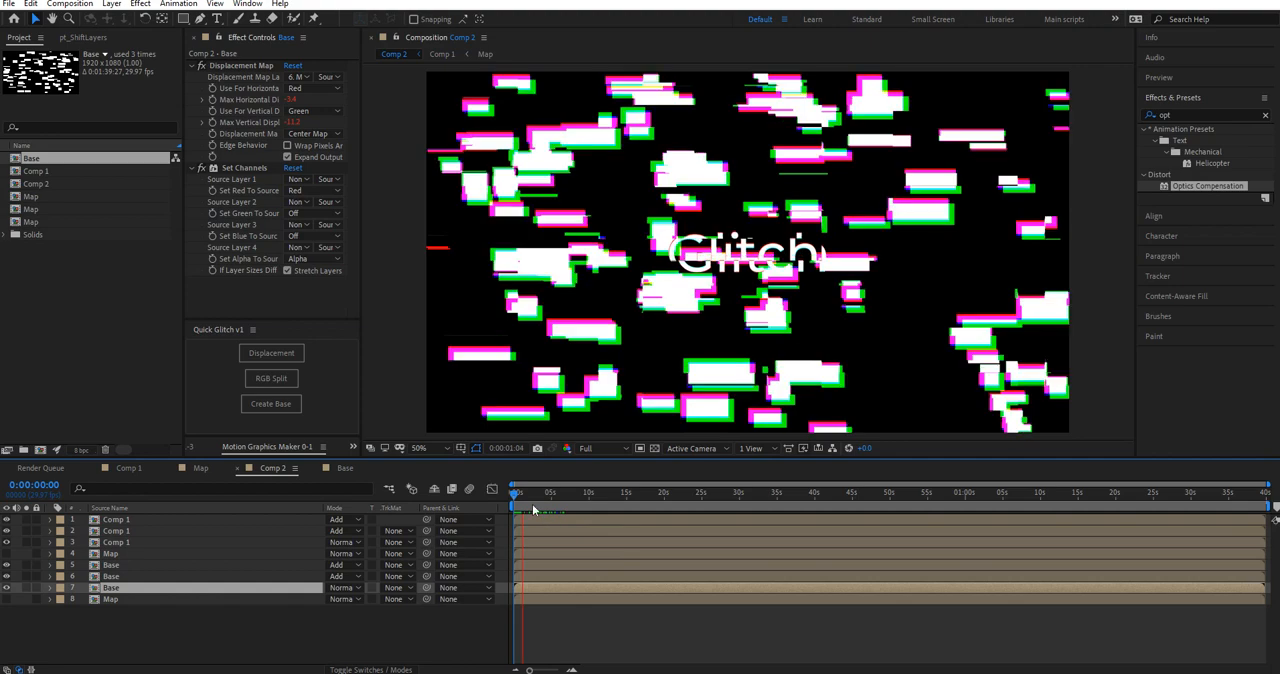
key(space)
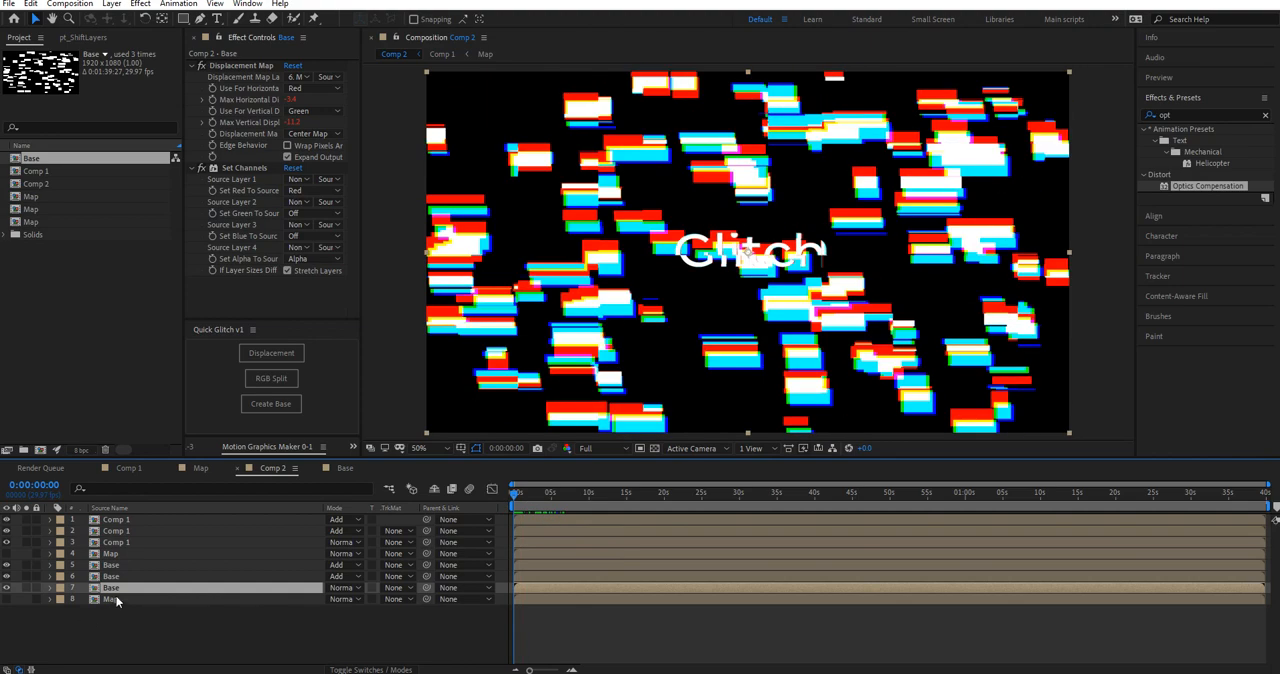
Step: Add a null object to Comp 2 above the Base layers and parent the three Base layers and the lowest Map layer to it
drag(125, 619, 126, 573)
click(145, 632)
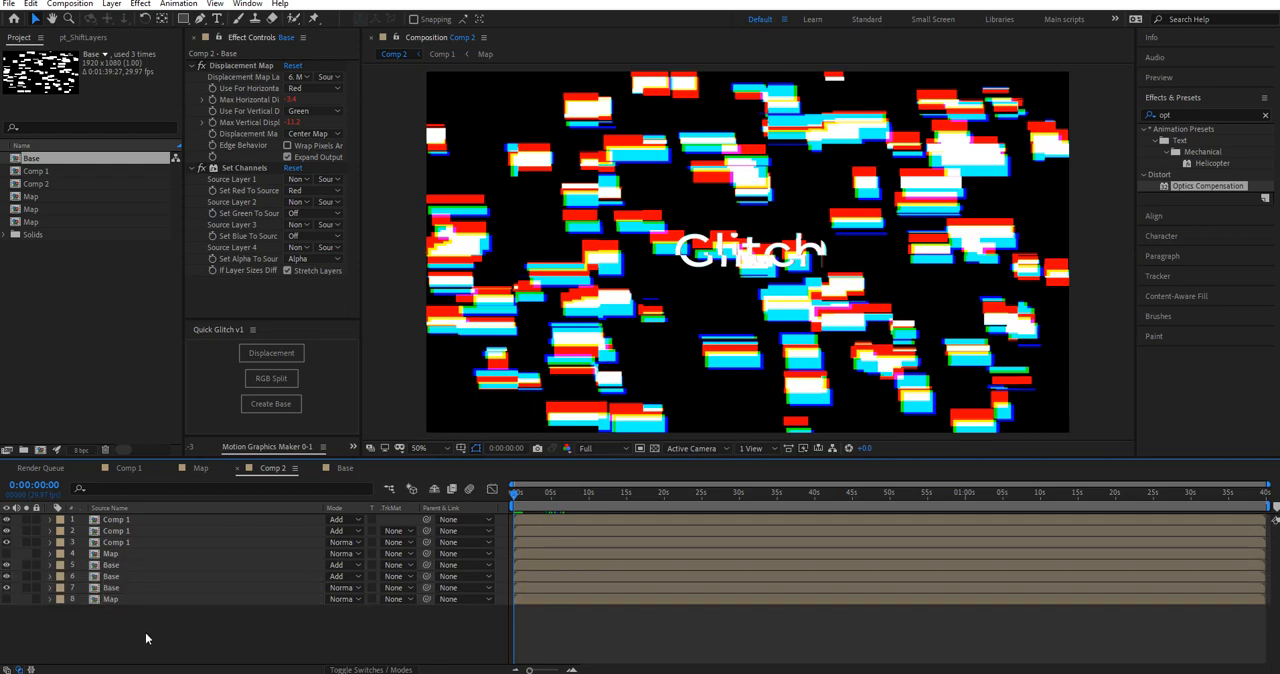
right_click(145, 632)
mouse_move(250, 490)
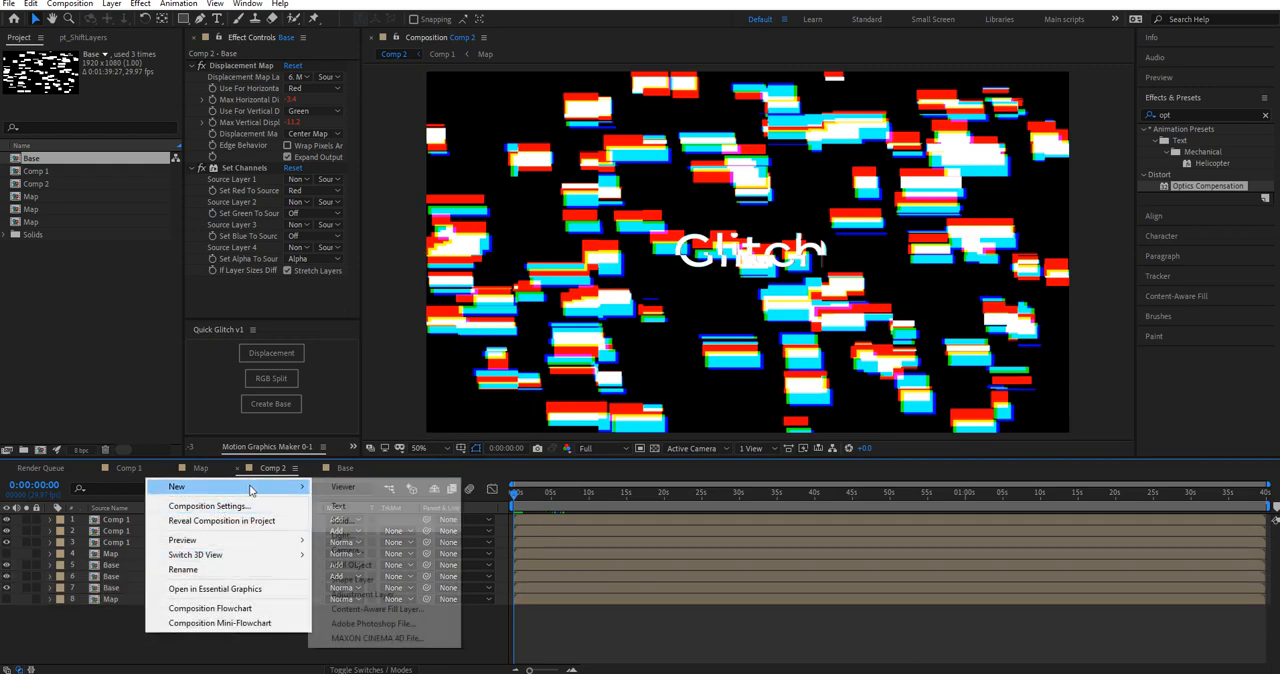
click(352, 566)
drag(130, 521, 130, 570)
drag(123, 637, 123, 572)
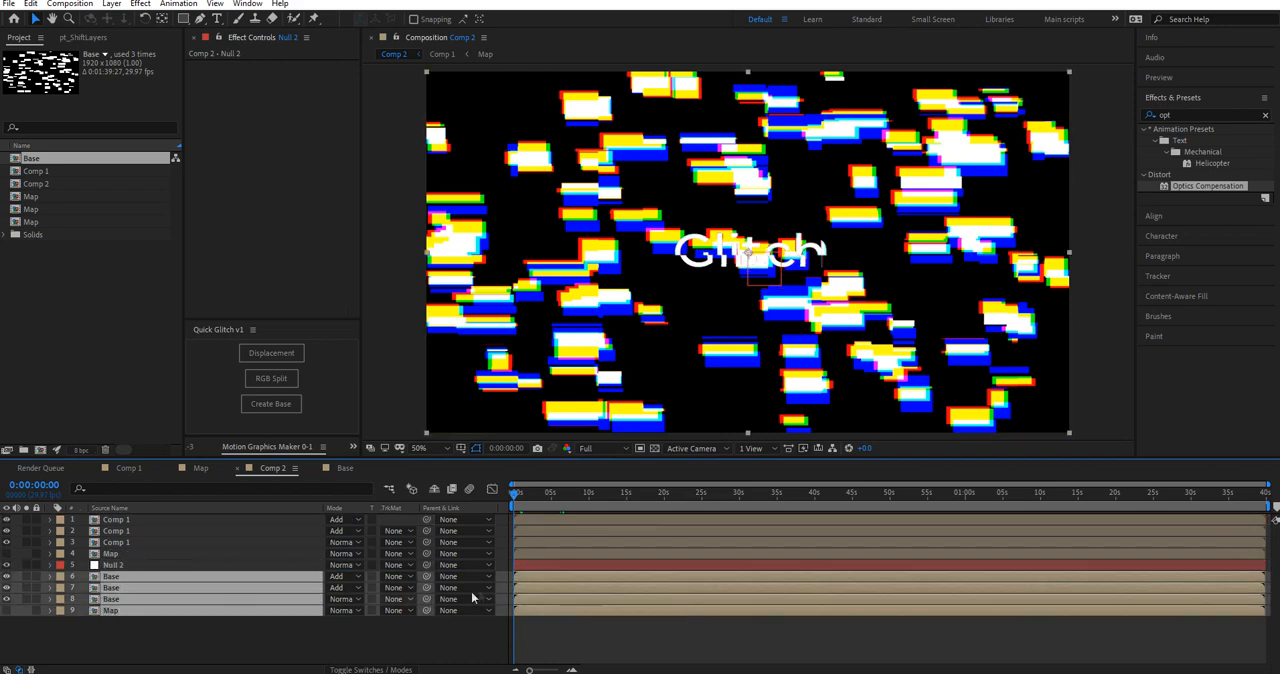
drag(427, 577, 147, 568)
Step: Scale Null 2 to 100, 5% and move the squashed band of blocks above the Glitch text
click(147, 566)
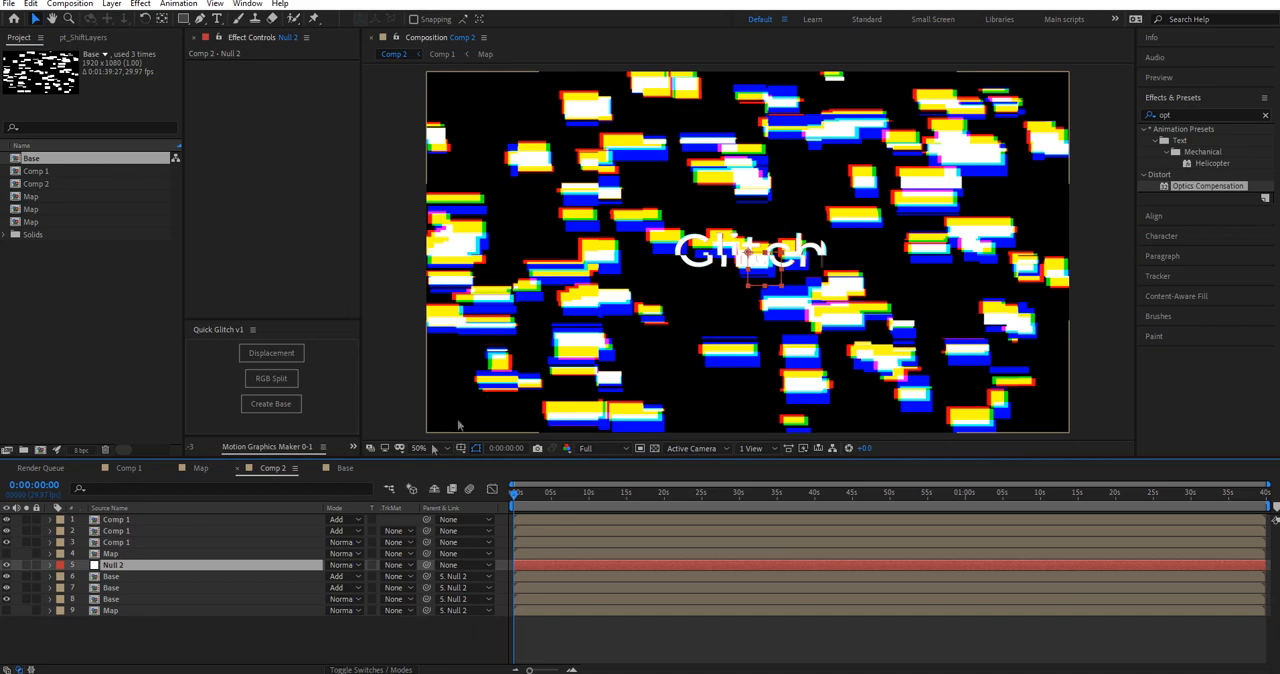
key(s)
drag(341, 576, 281, 560)
key(ctrl+z)
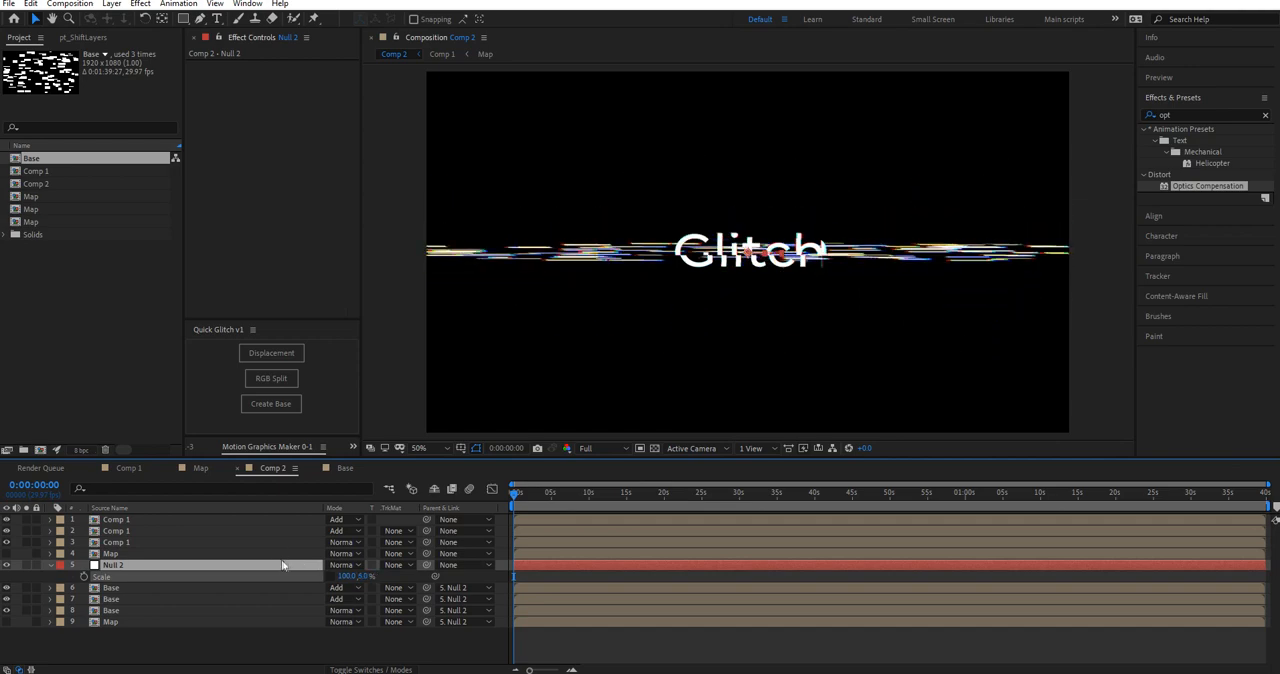
click(762, 209)
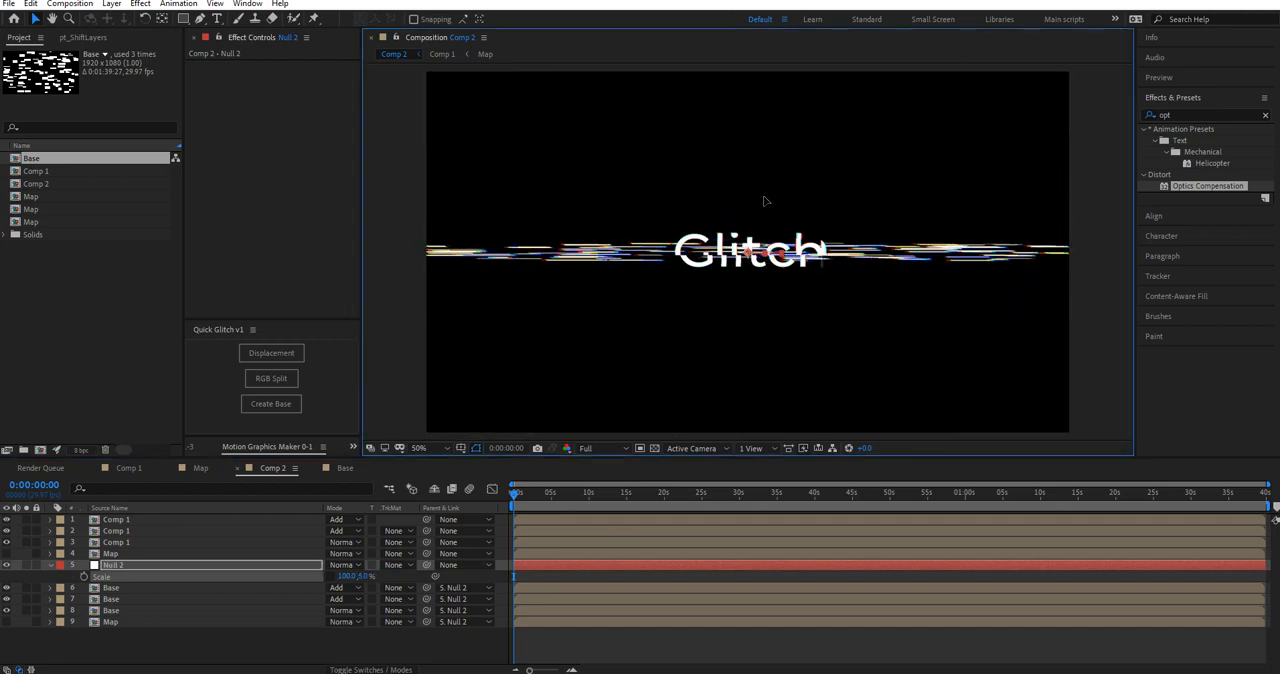
drag(763, 207, 765, 160)
Step: Apply Wave Warp with a Wave Width of 10 to the lowest Base layer and copy it to the other Base layers
click(1172, 115)
text(wave)
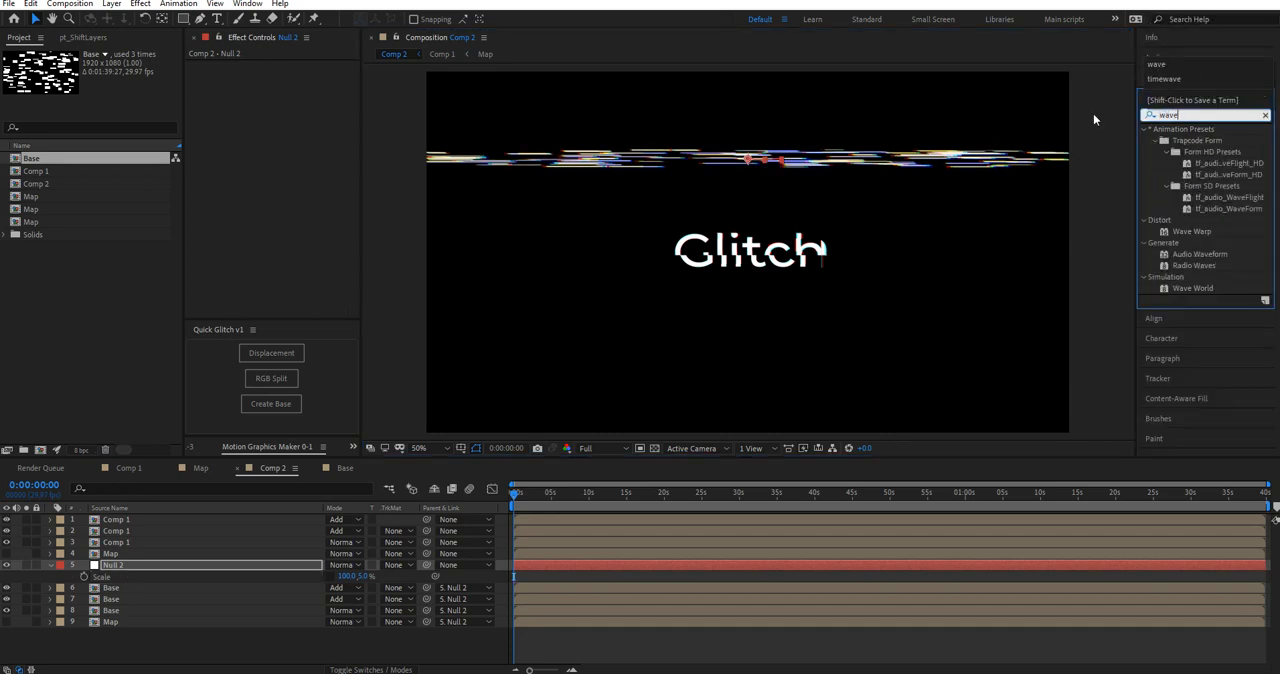
drag(1197, 236, 158, 610)
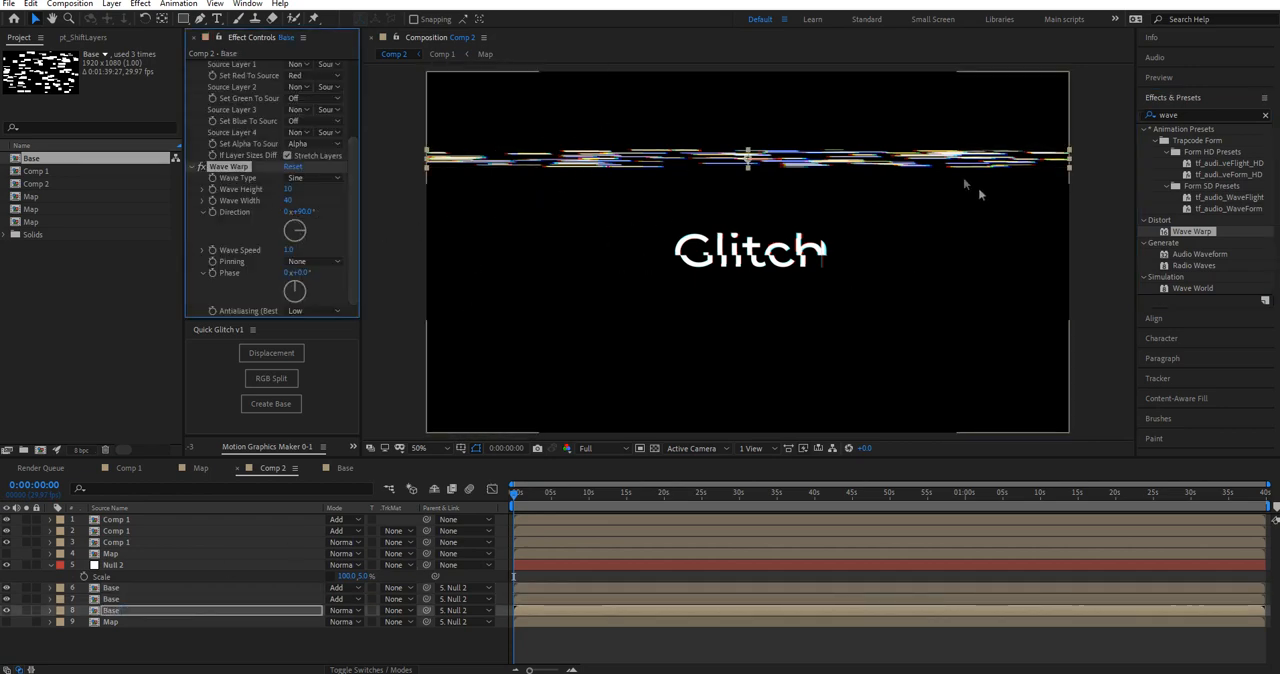
click(292, 201)
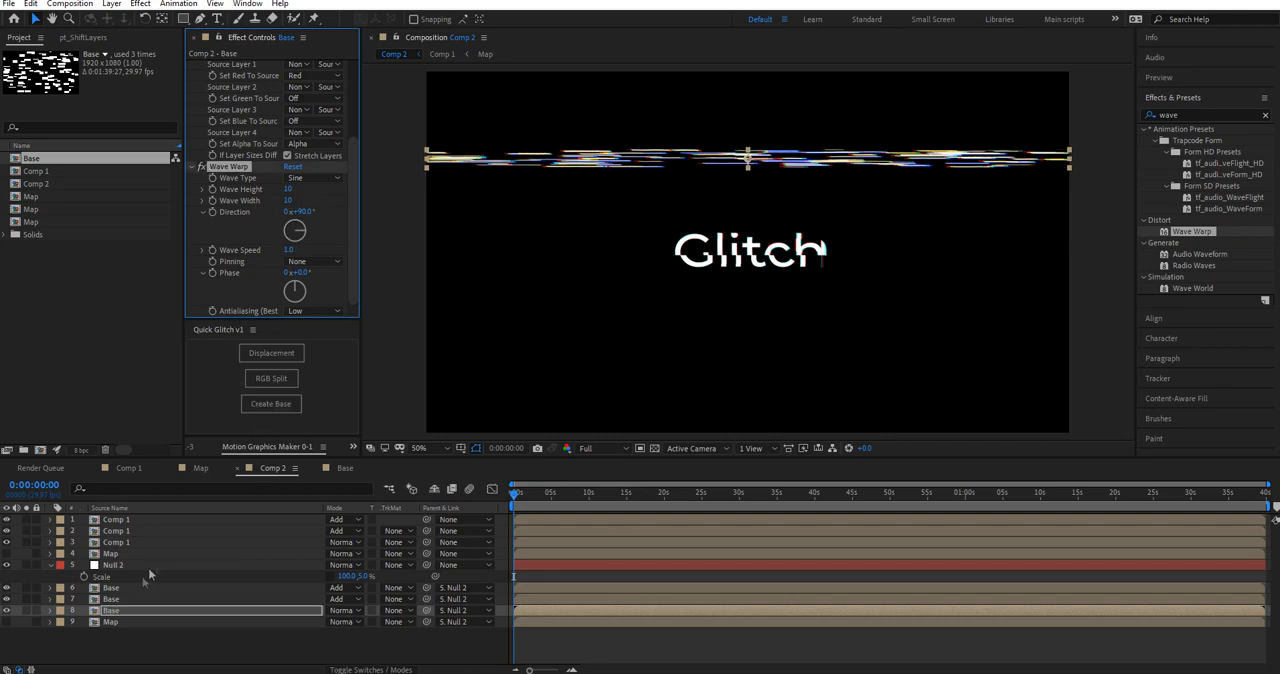
click(130, 597)
click(179, 633)
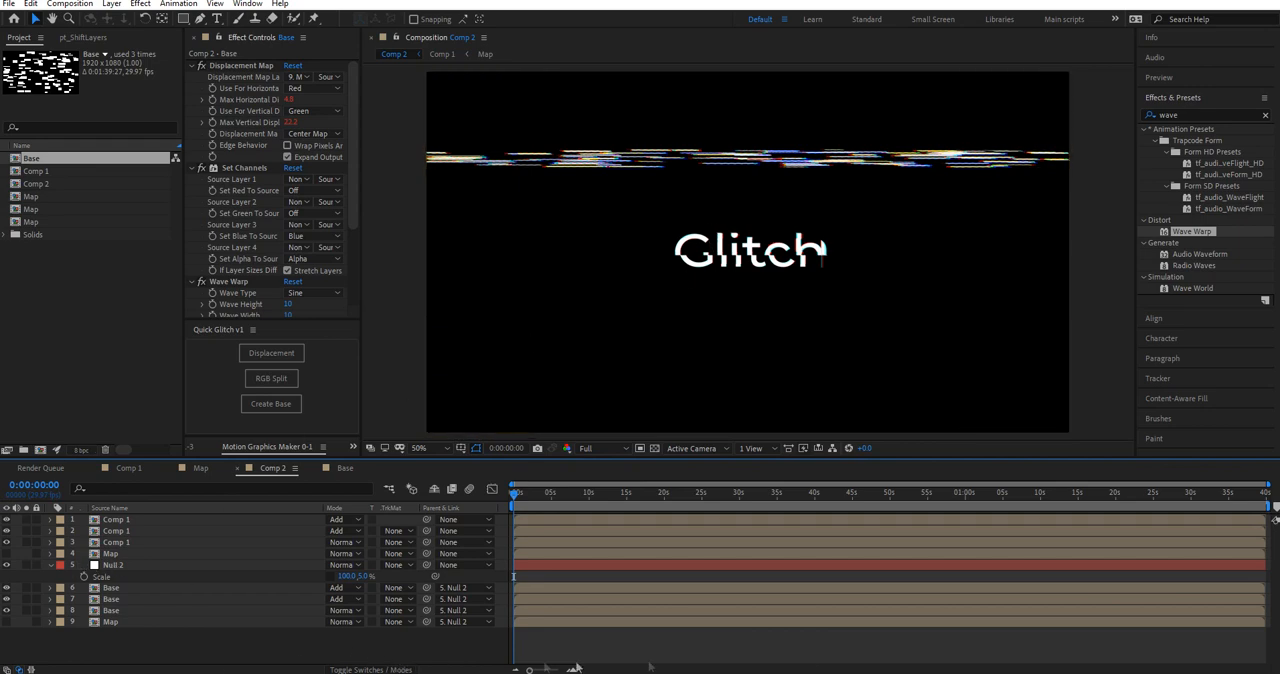
Step: Give Null 2's Position the expression X = 960; r = Math.floor(time/.3); seedRandom(r,true); Y = random(thisComp.height); [X, Y]
click(110, 566)
key(p)
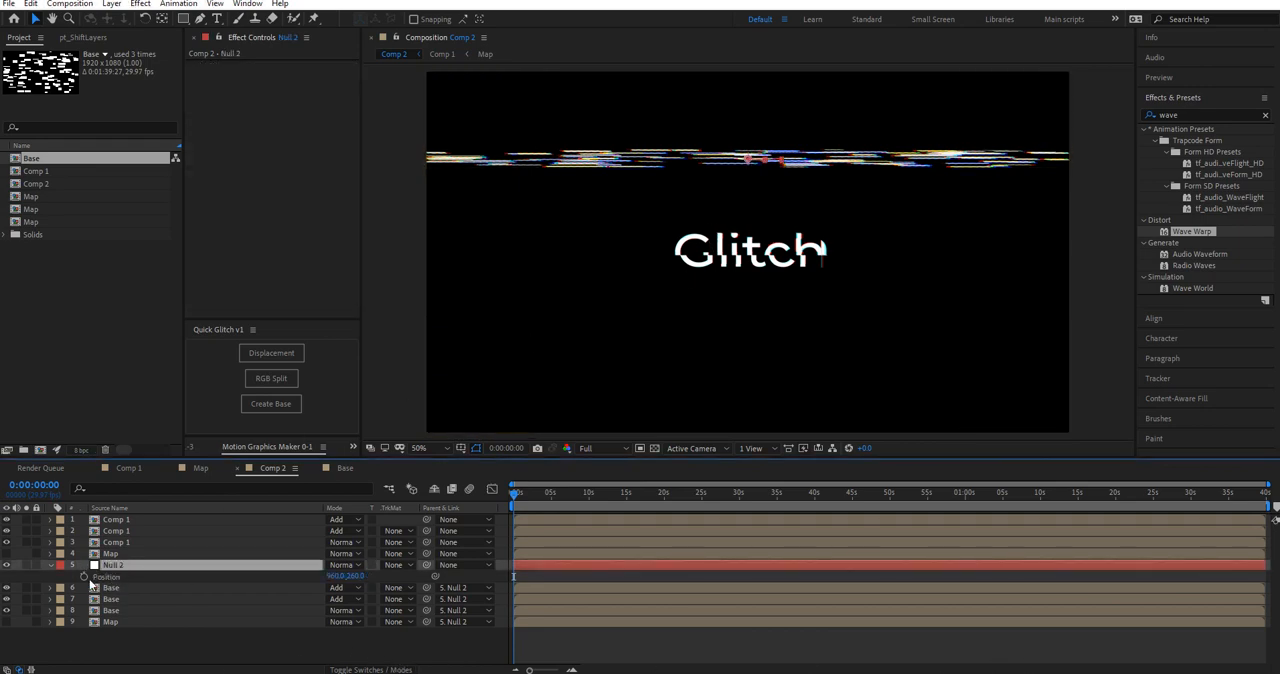
alt+click(84, 577)
click(553, 584)
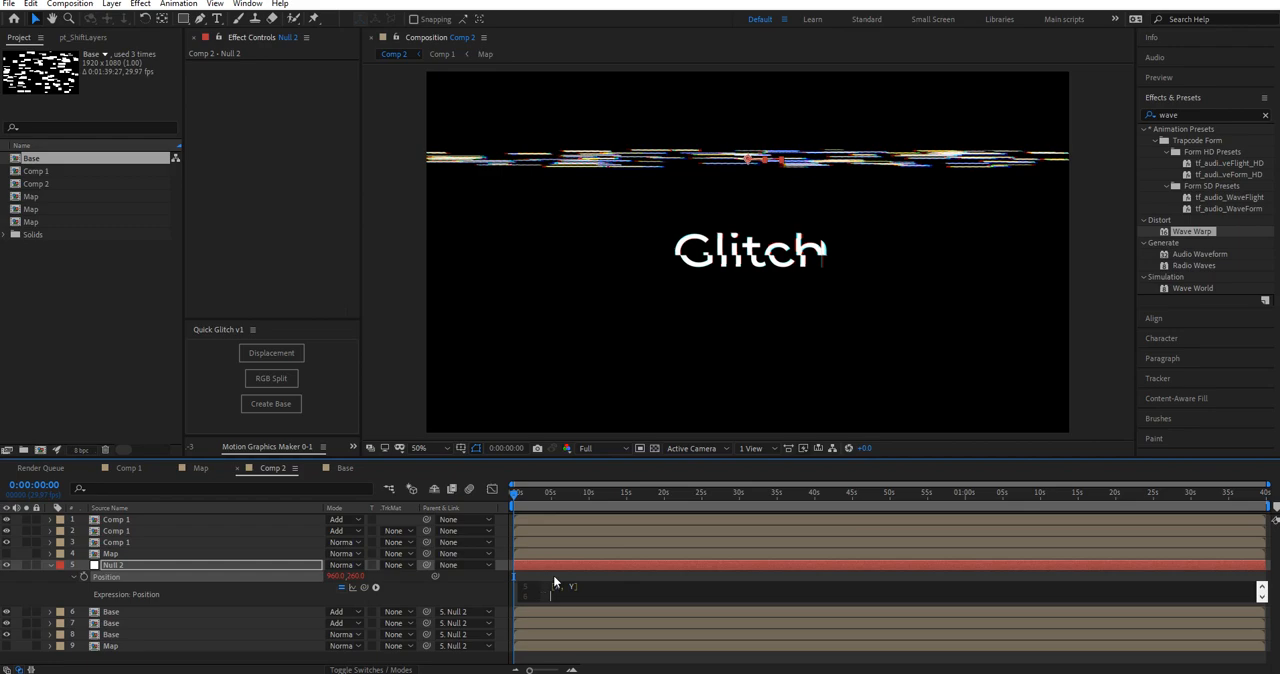
click(555, 577)
click(573, 599)
click(579, 580)
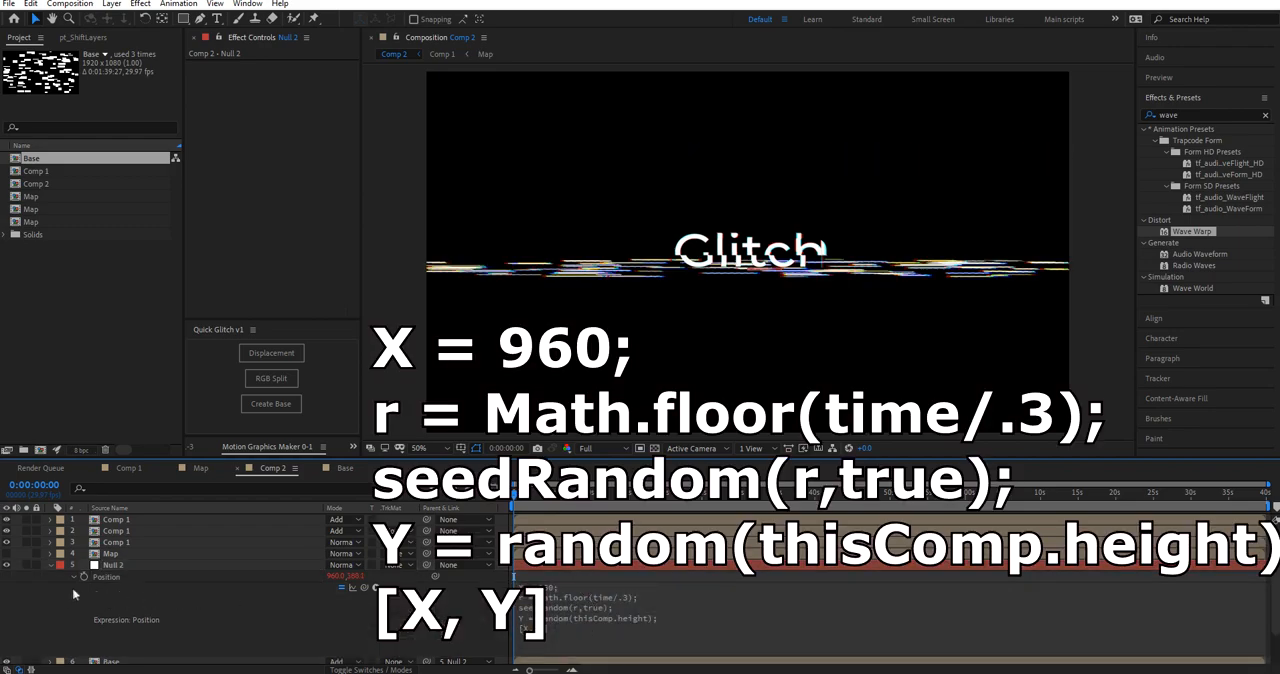
scroll(76, 593, down, 3)
click(112, 528)
key(p)
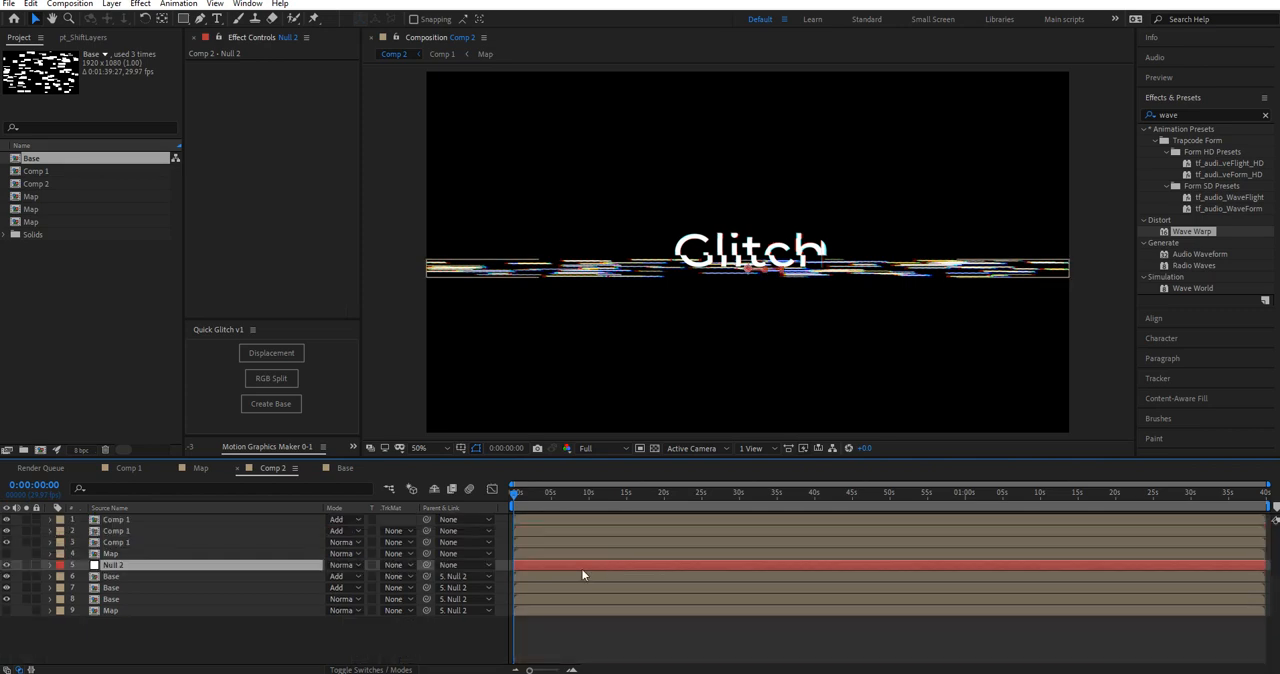
Step: Reduce Null 2's vertical scale further to make the glitch band thinner
key(t)
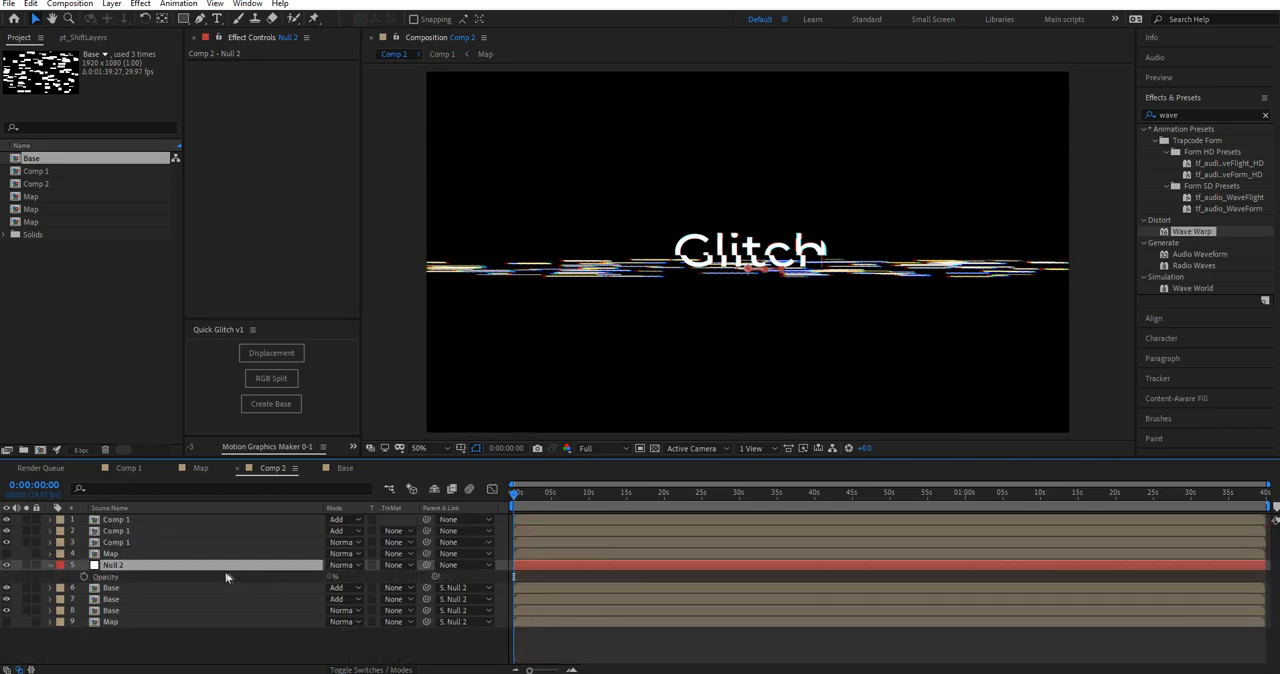
key(s)
click(362, 578)
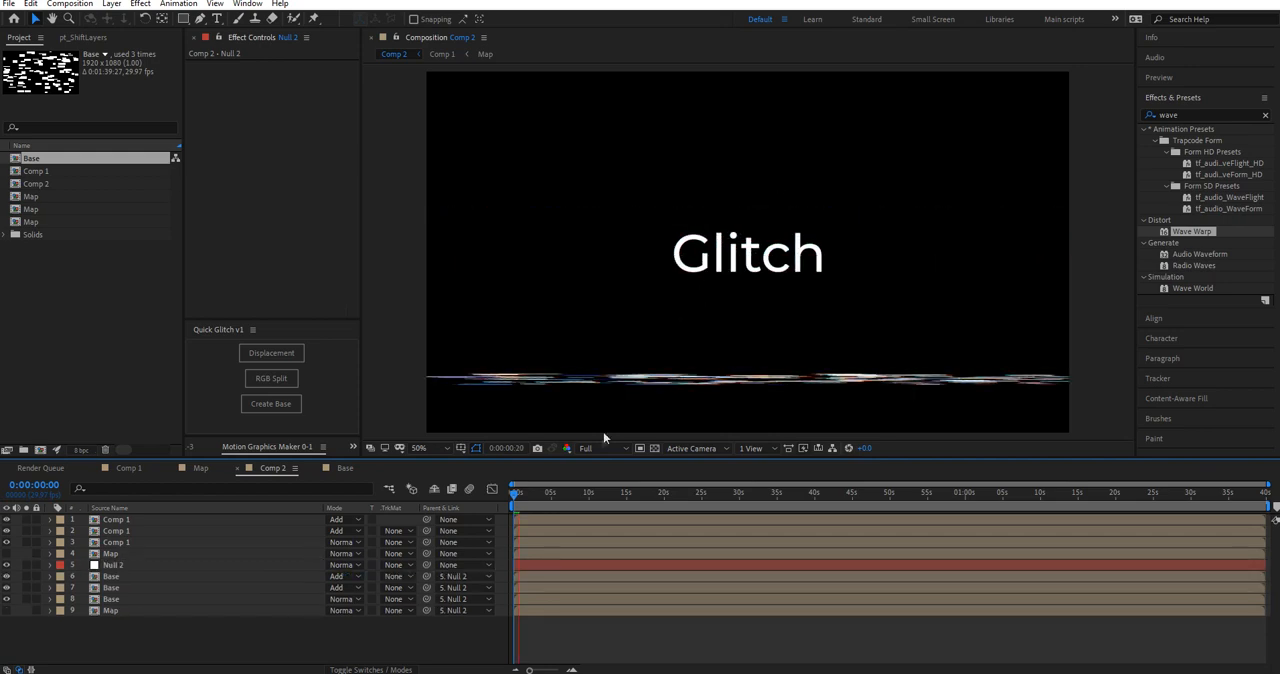
Step: Lower the preview resolution to Quarter and preview the moving glitch band in Comp 2
click(512, 495)
click(600, 448)
click(600, 530)
key(space)
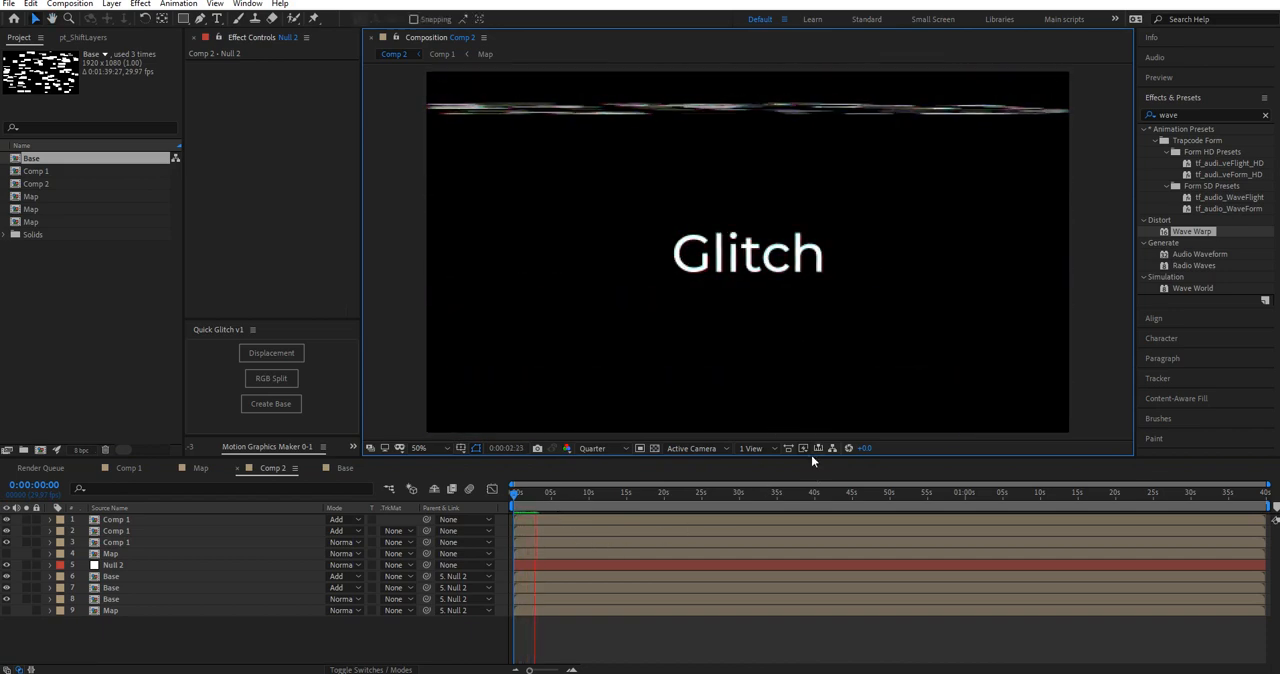
click(533, 495)
key(space)
drag(543, 508, 523, 499)
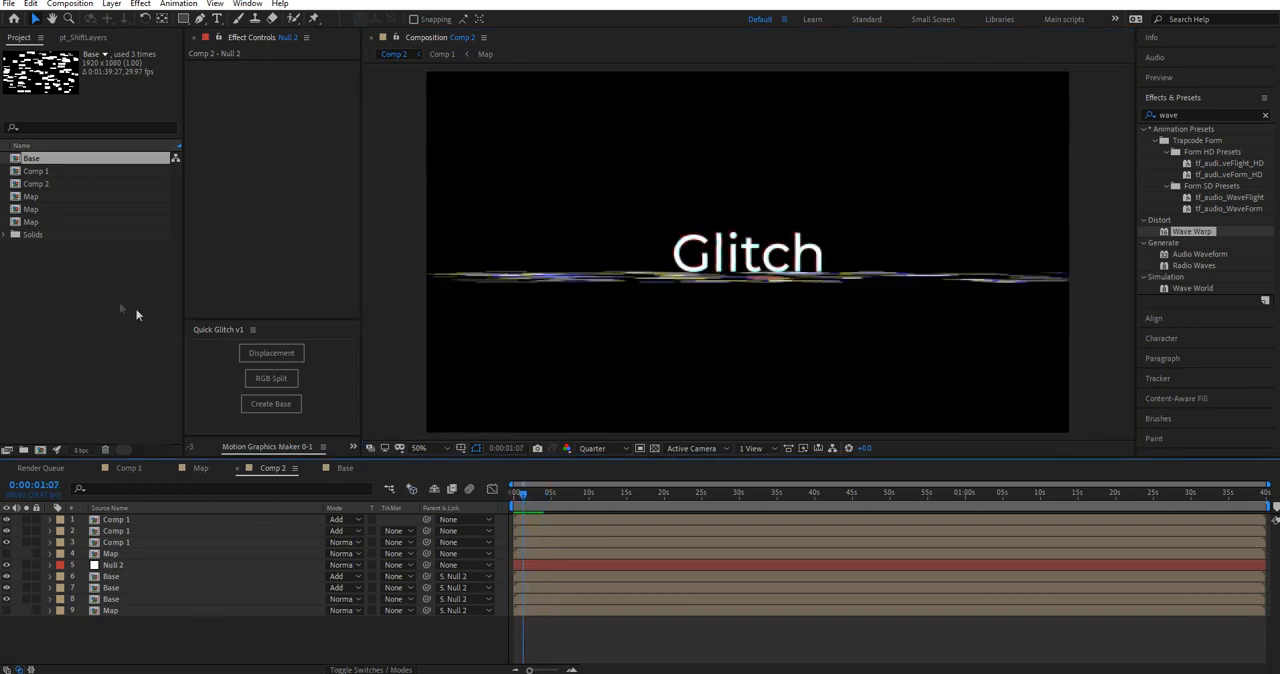
Step: Create a second Base composition with Quick Glitch and open it from the project
click(135, 318)
click(287, 406)
click(44, 158)
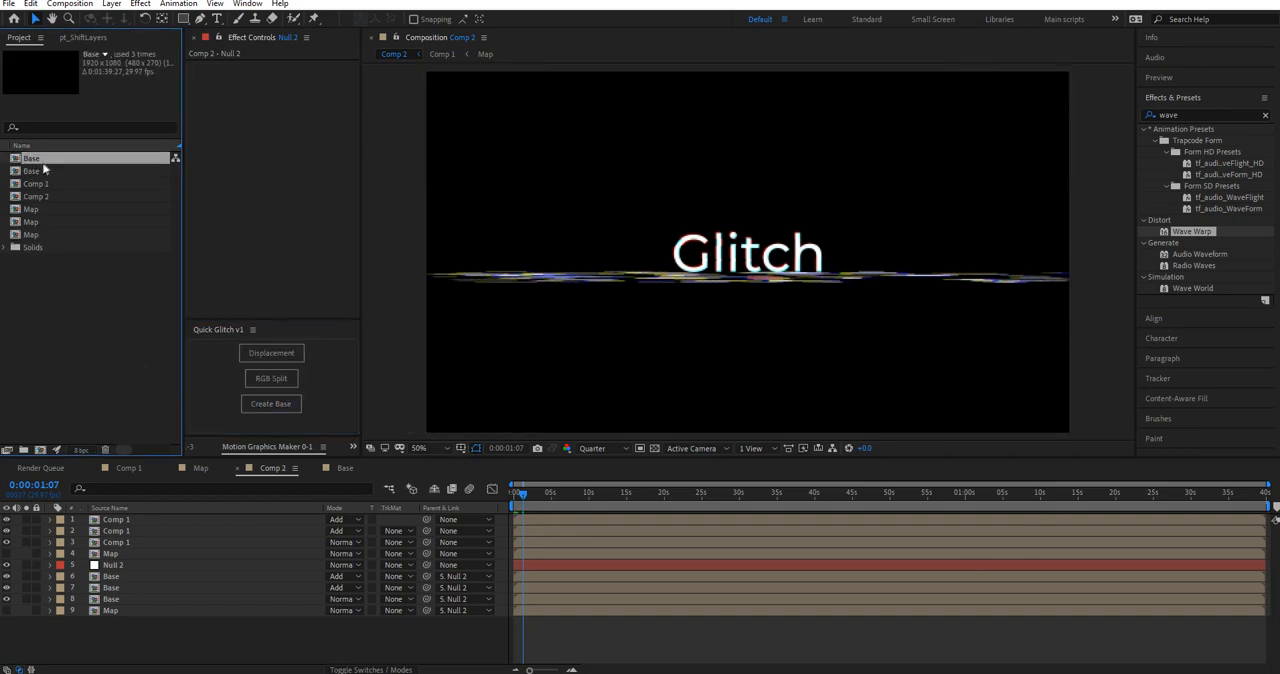
click(50, 171)
double_click(58, 173)
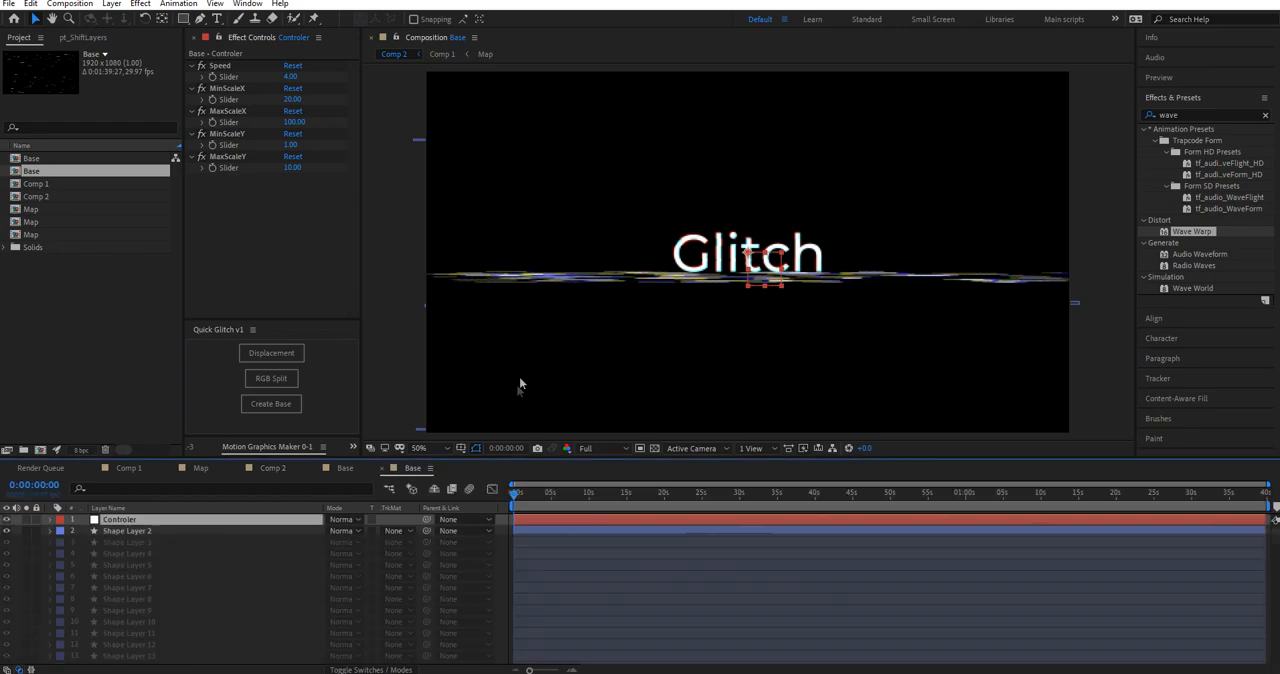
Step: Delete Shape Layers 2 through 90 from the new Base composition and preview the remaining lines
click(122, 531)
scroll(136, 594, down, 20)
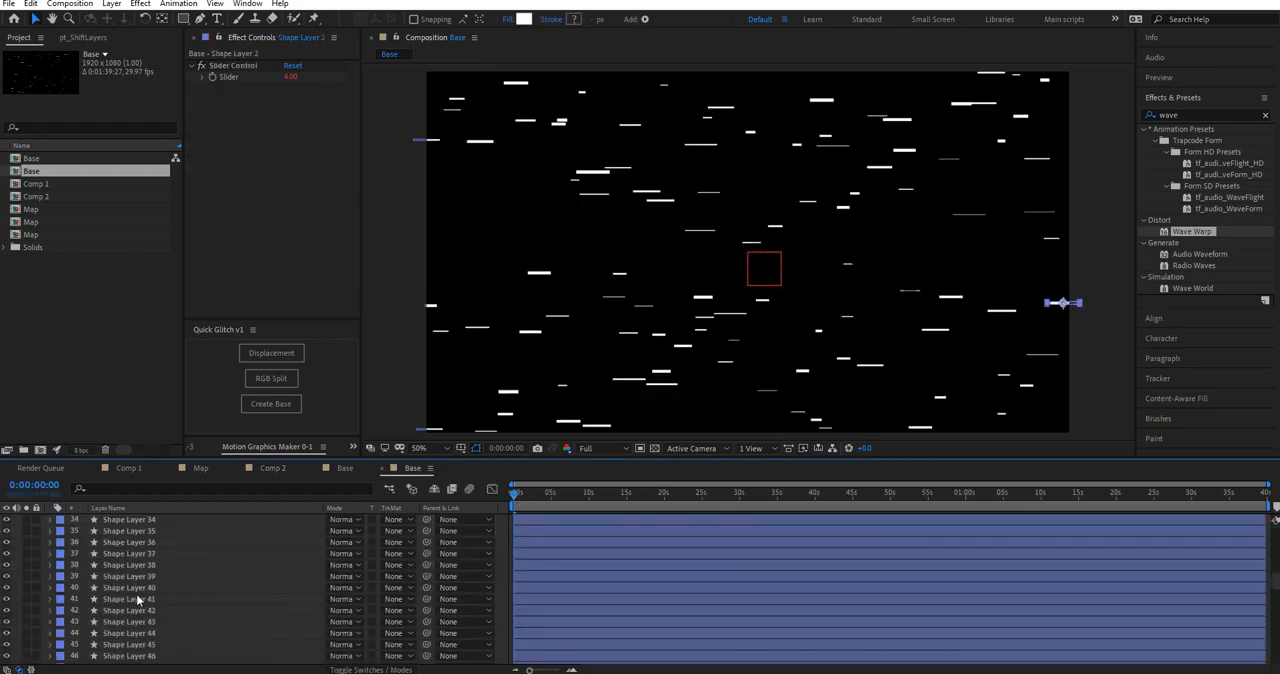
scroll(128, 612, down, 2)
shift+click(188, 612)
key(Delete)
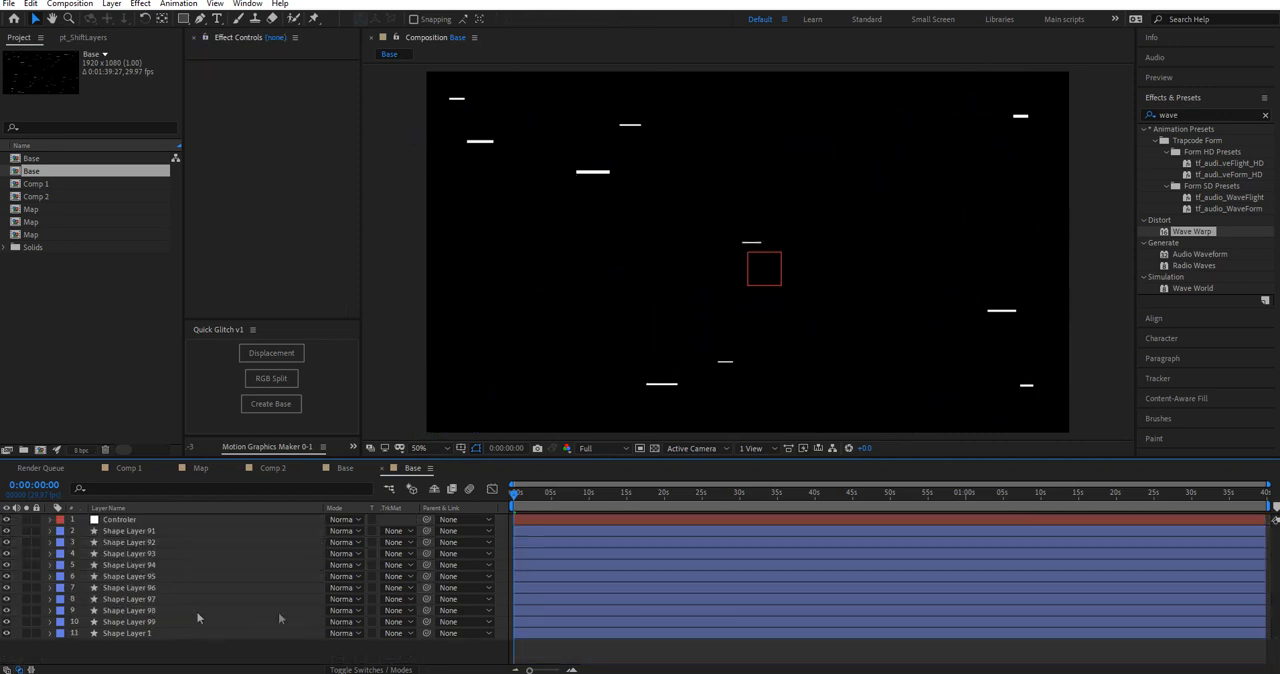
key(space)
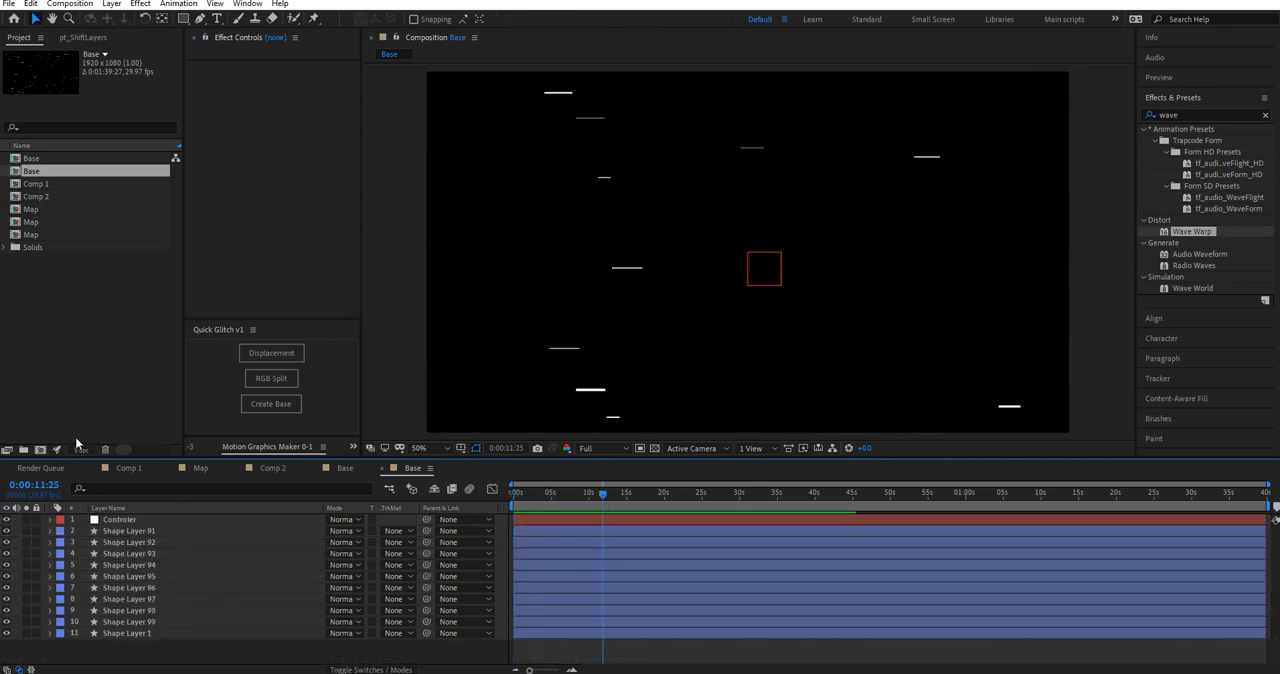
Step: Add the new Base composition as the top layer of Comp 2 and preview it from the start
click(344, 468)
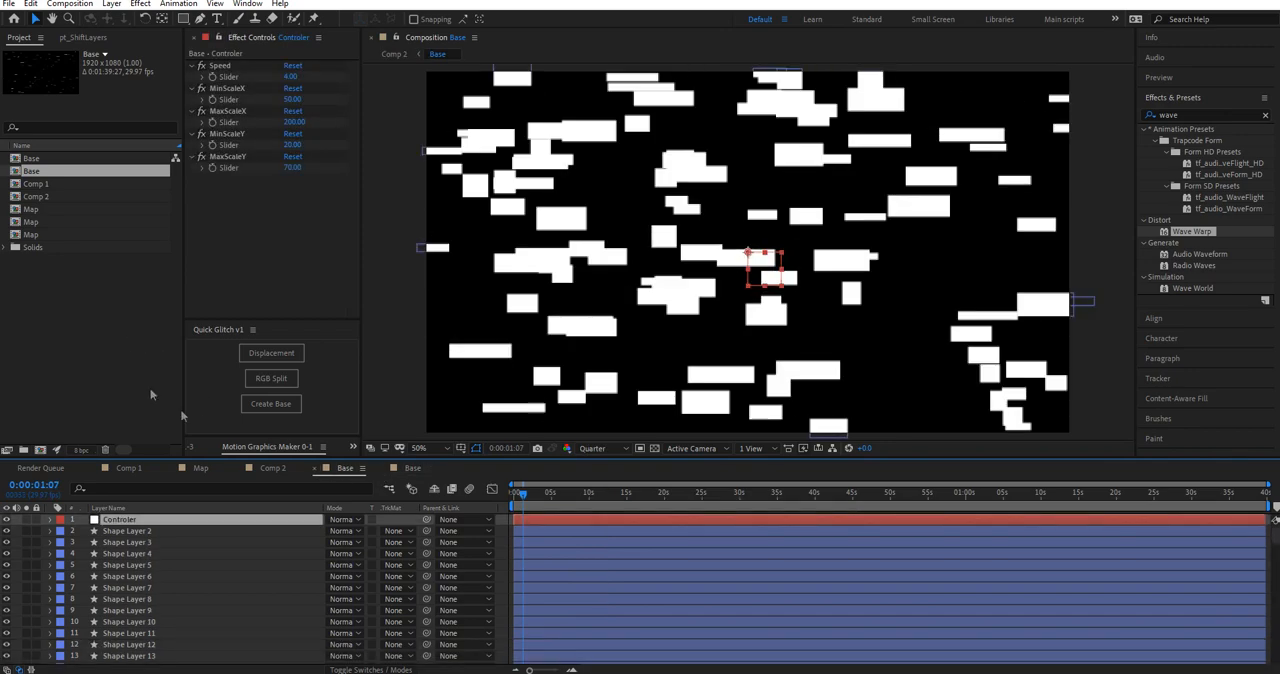
click(263, 469)
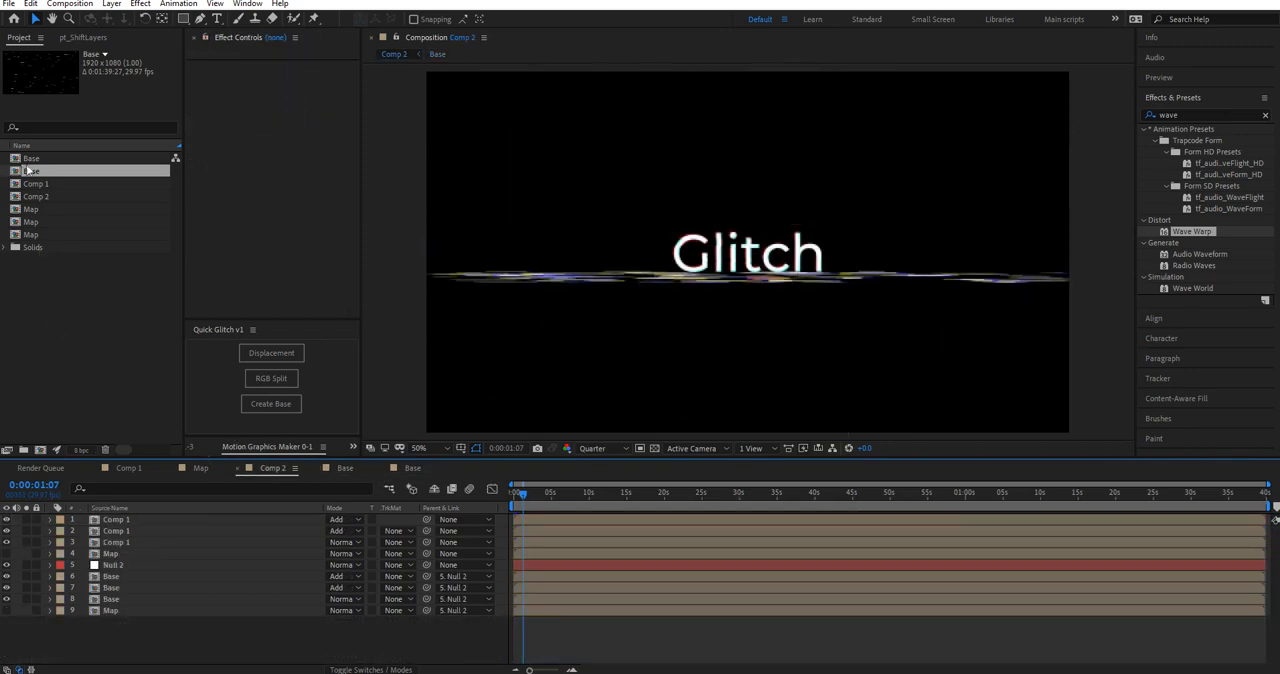
drag(44, 172, 155, 517)
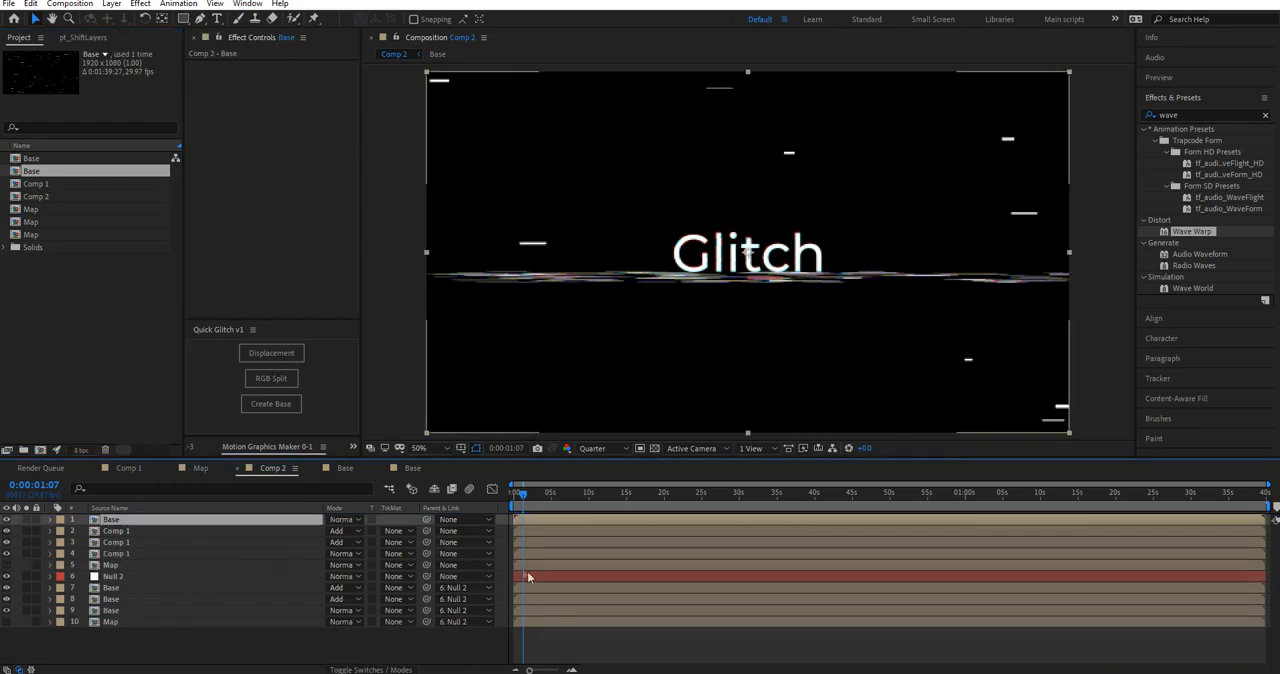
key(Home)
key(space)
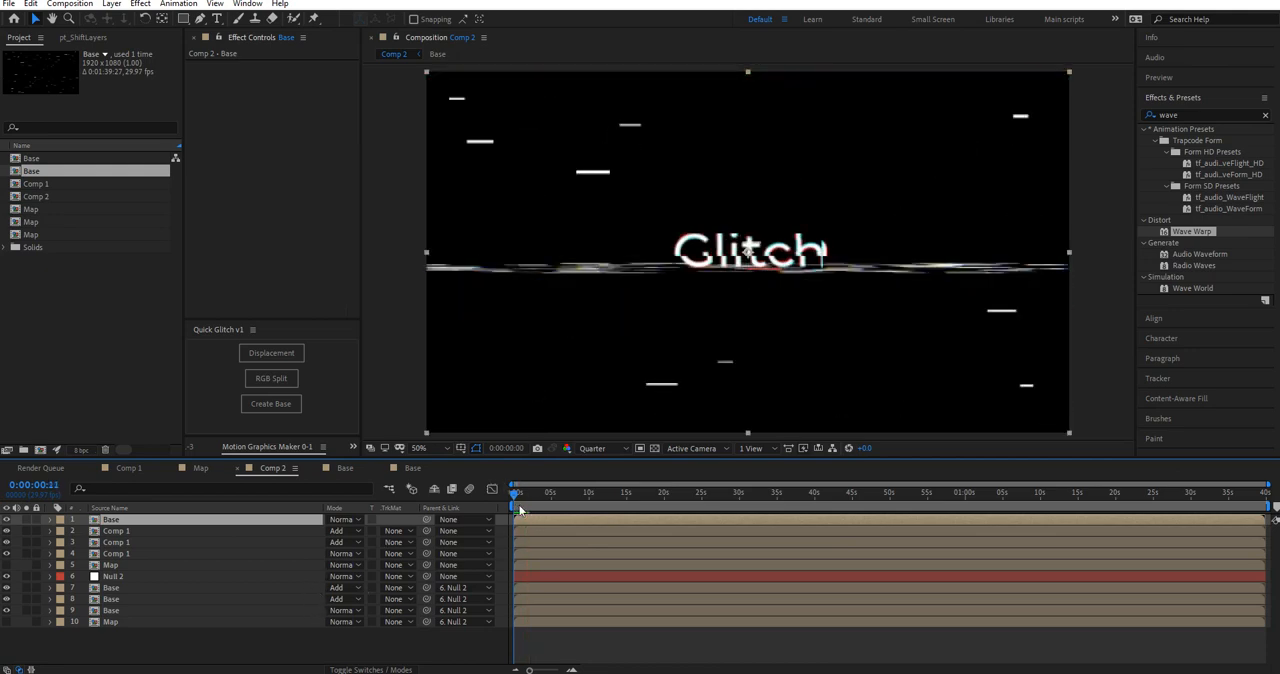
key(space)
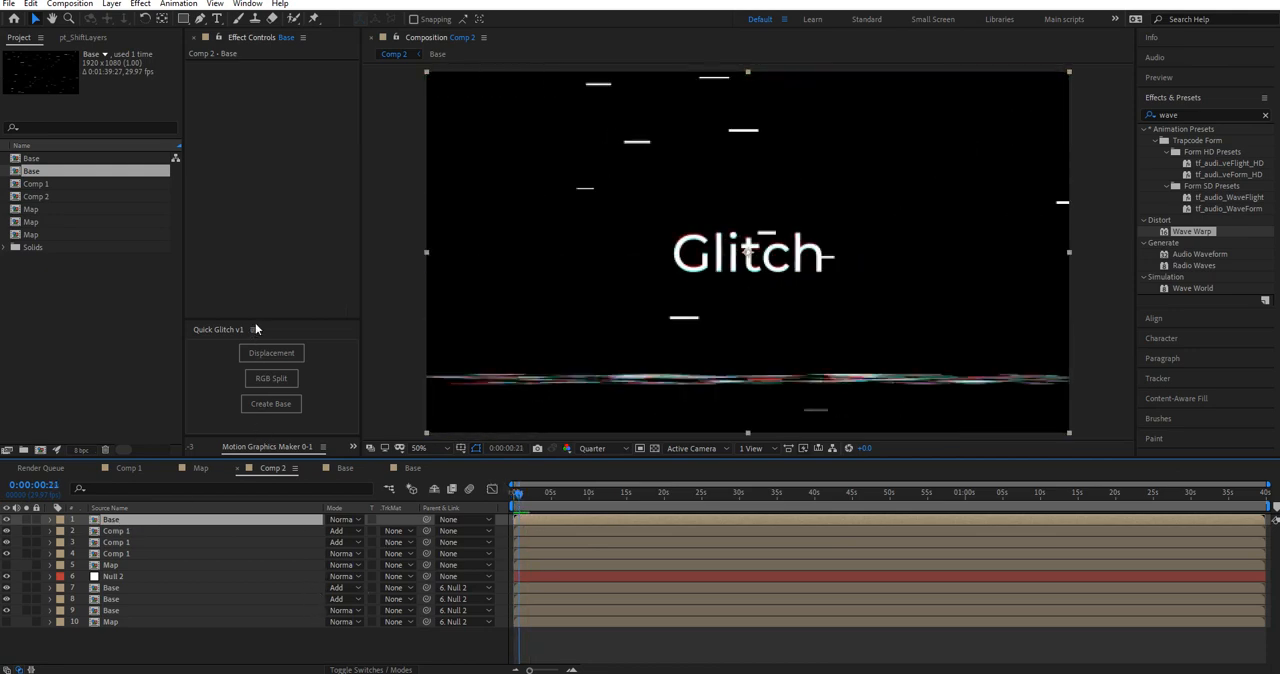
Step: Apply the Quick Glitch RGB split and displacement to the new Base layer and preview Comp 2 from the start
click(280, 378)
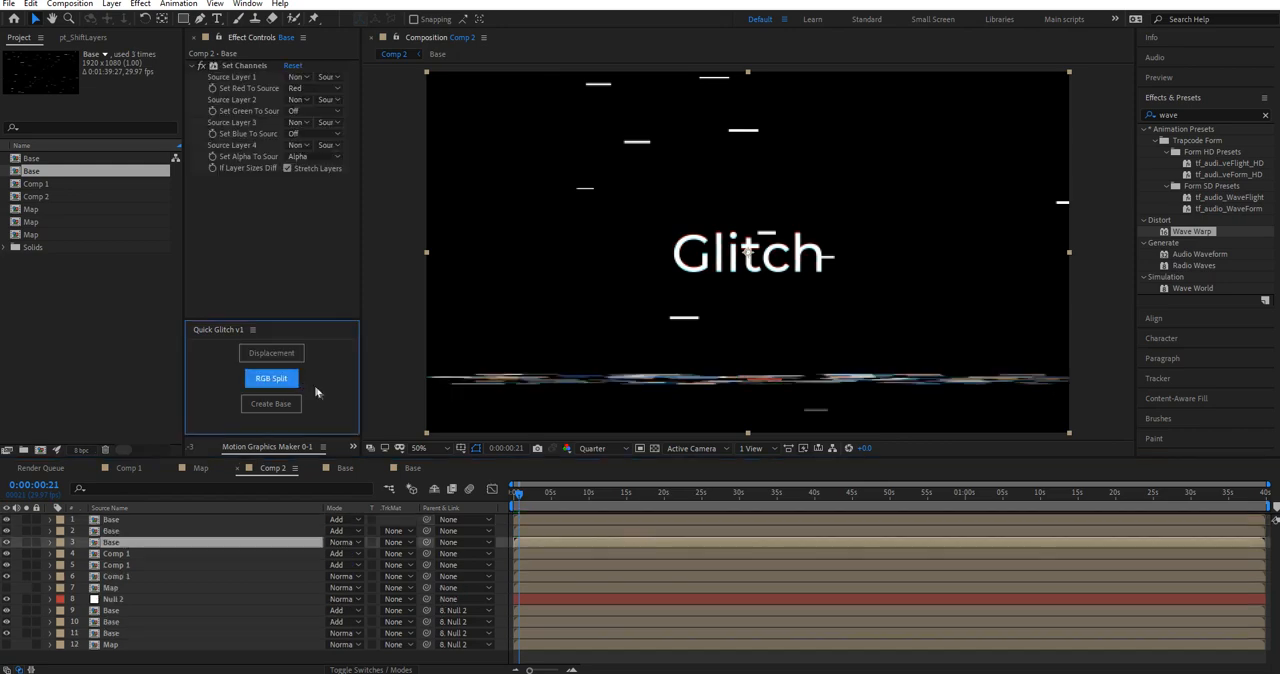
click(294, 355)
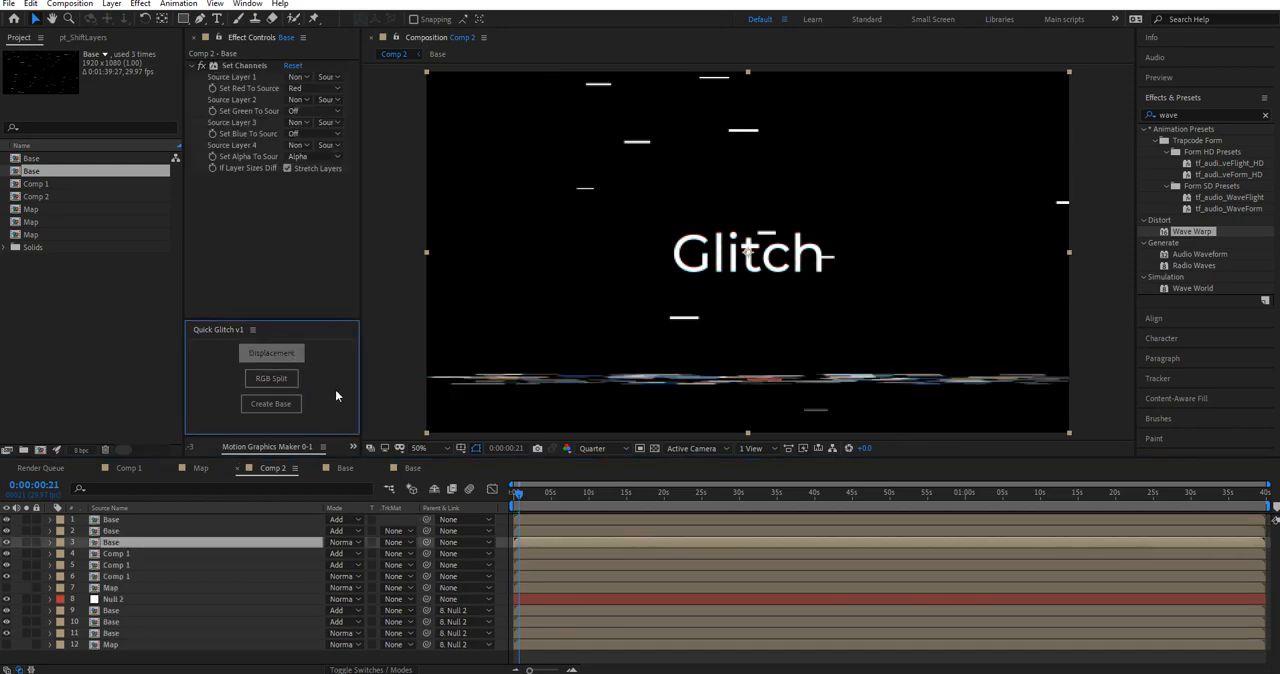
drag(517, 498, 489, 500)
key(space)
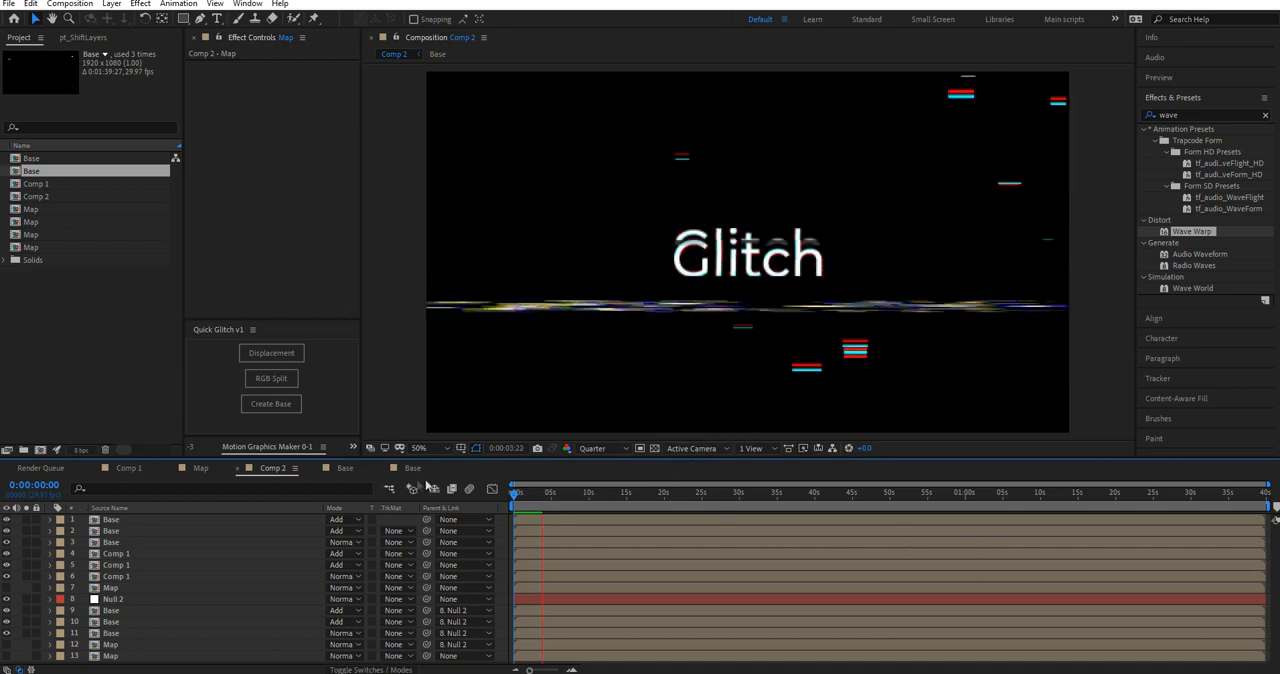
drag(520, 499, 631, 541)
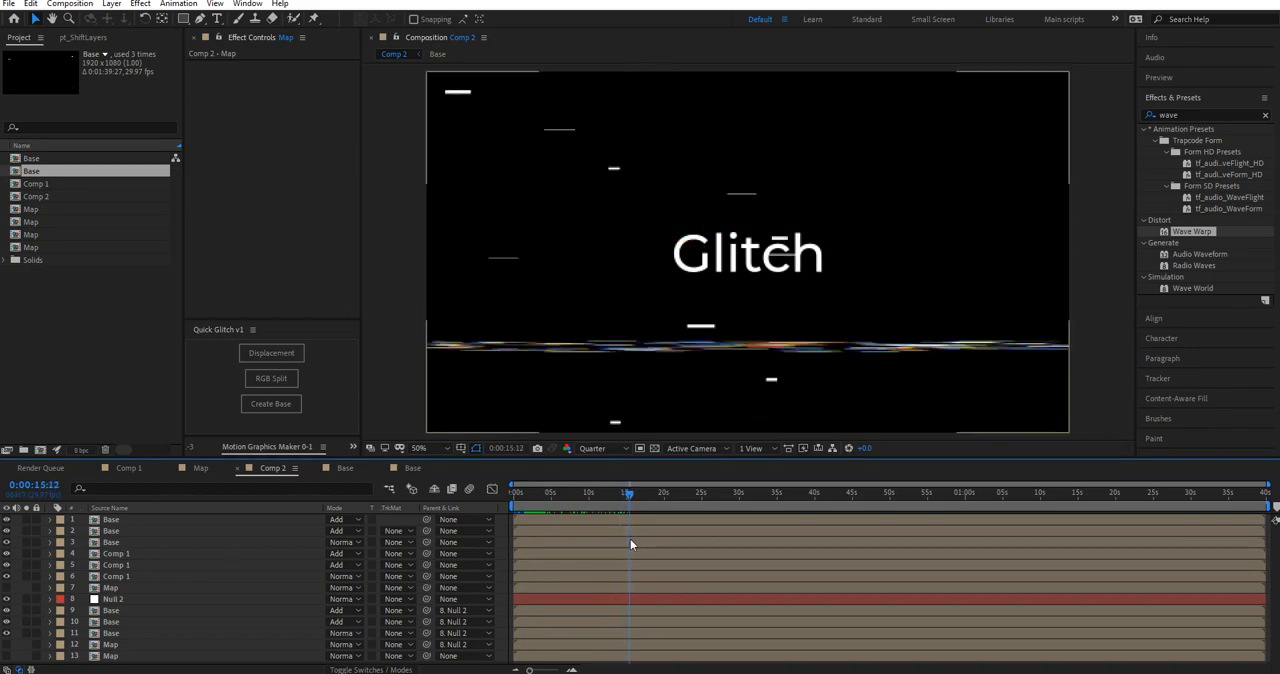